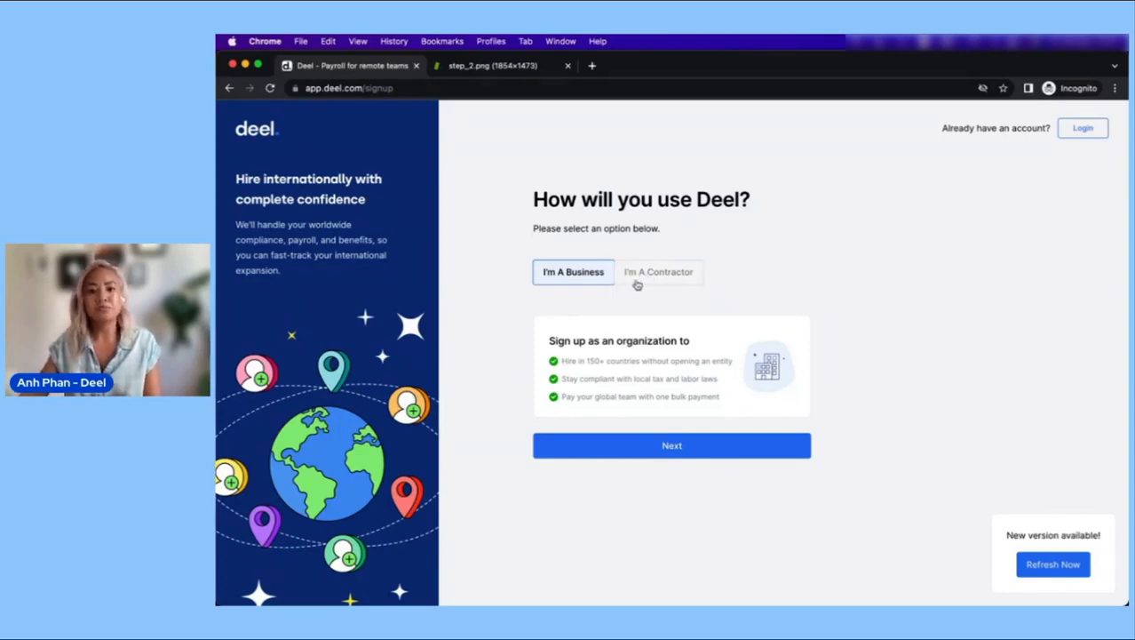
Choose to sign up as a contractor and bring the full contractor registration form into view.
{"action": "left_click", "coordinate": [639, 283]}
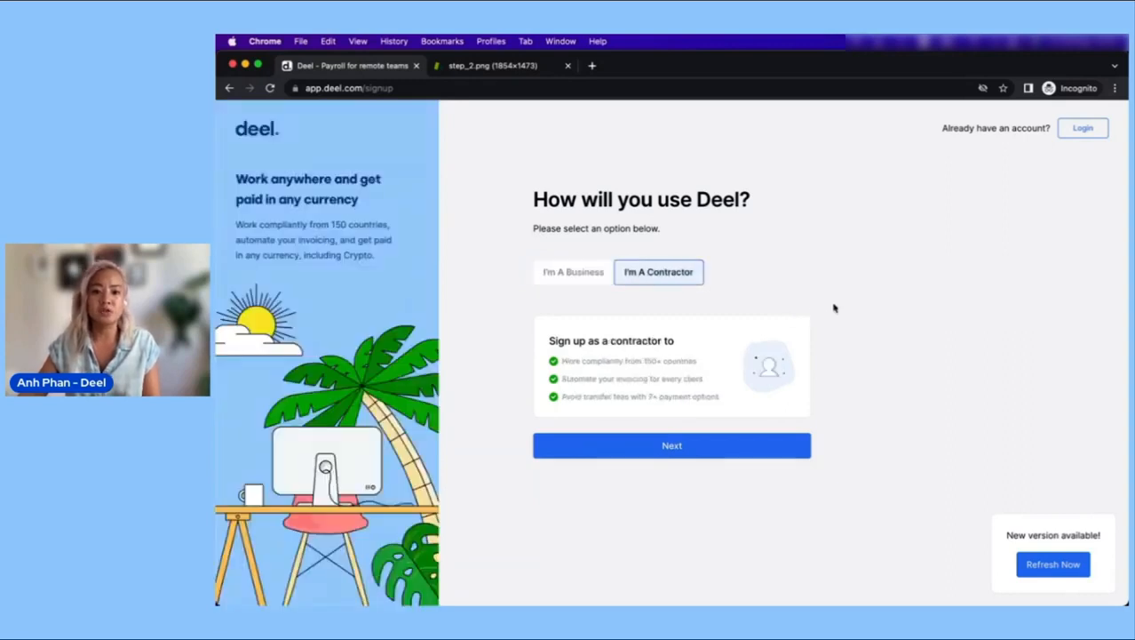
{"action": "left_click", "coordinate": [682, 454]}
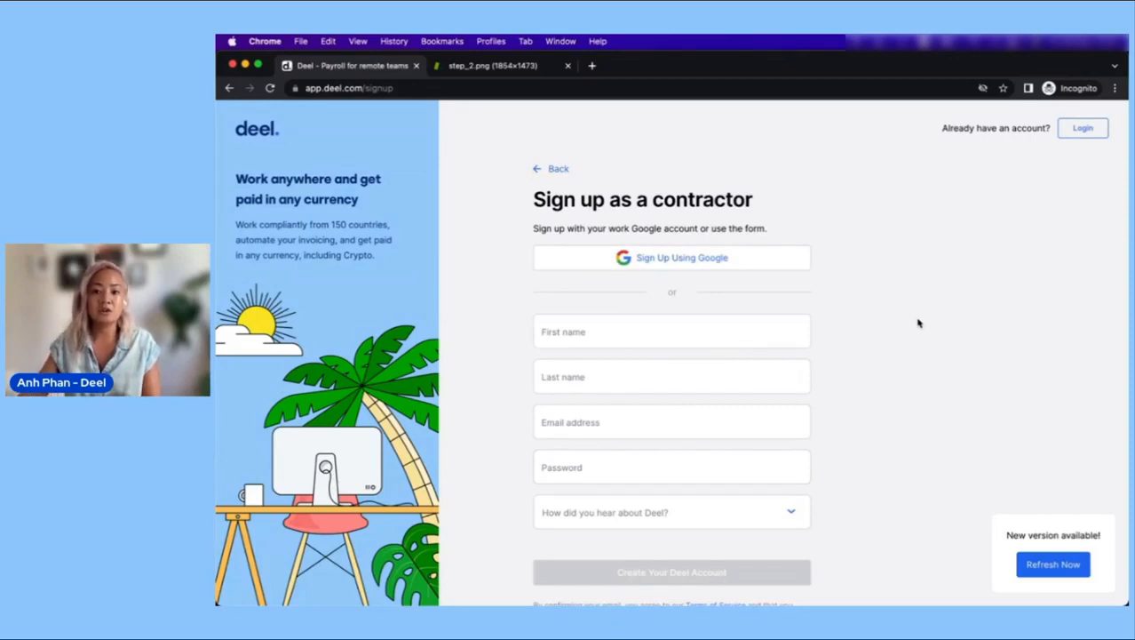
{"action": "scroll", "coordinate": [919, 323], "scroll_direction": "down", "scroll_amount": 1}
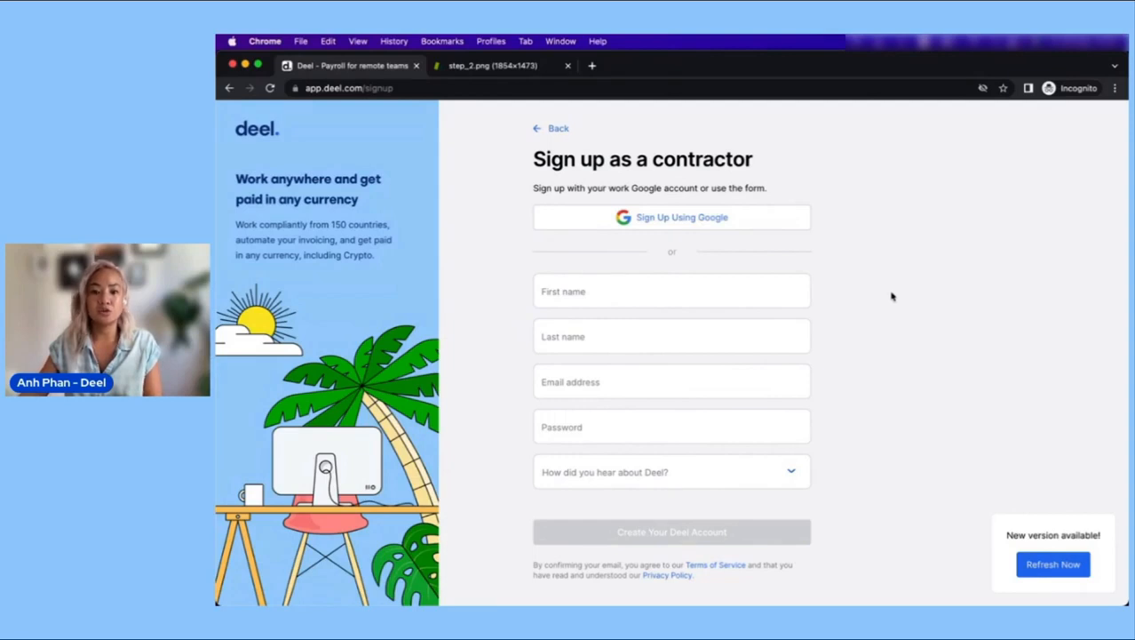
View the Veriff identity check example image and open the verification settings of the contractor demo account.
{"action": "left_click", "coordinate": [499, 67]}
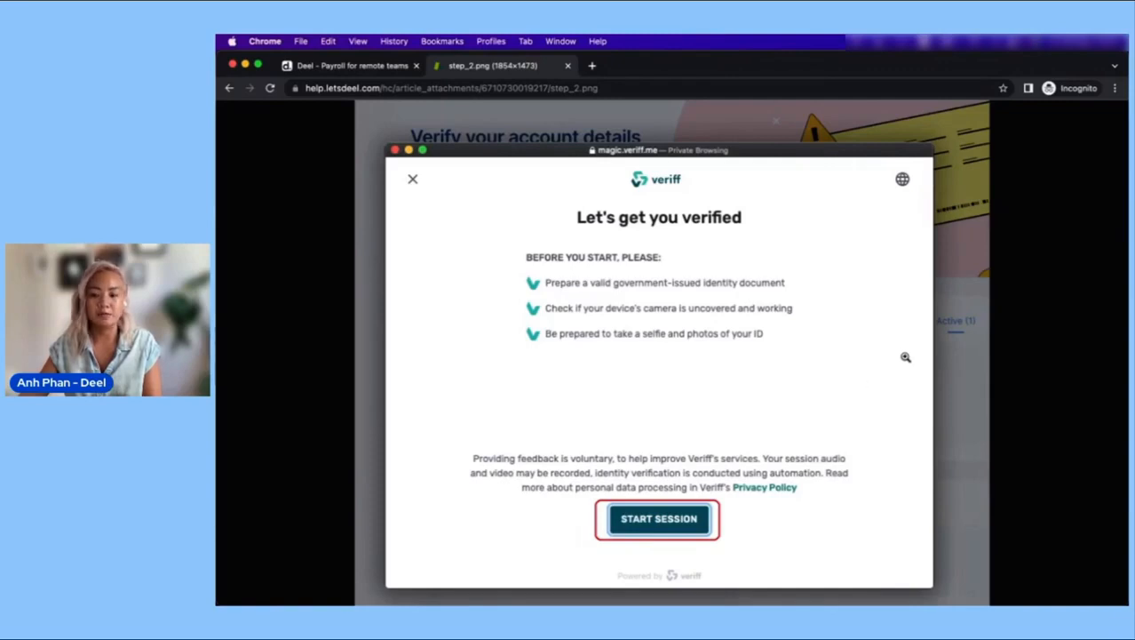
{"action": "key", "text": "ctrl+Up"}
{"action": "left_click", "coordinate": [636, 215]}
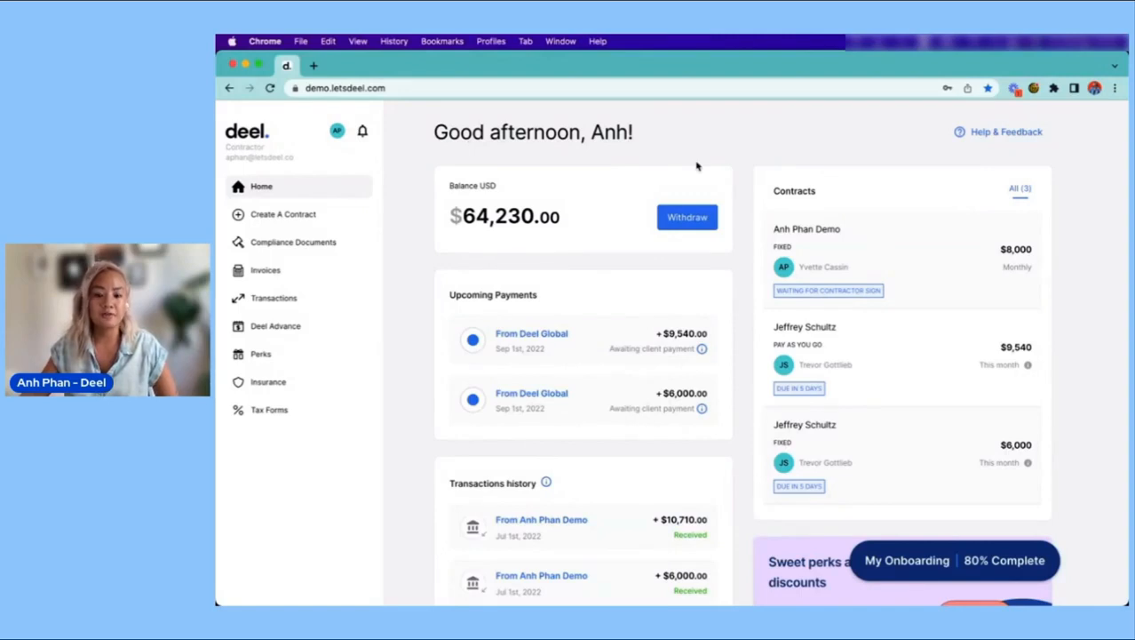
{"action": "left_click", "coordinate": [338, 134]}
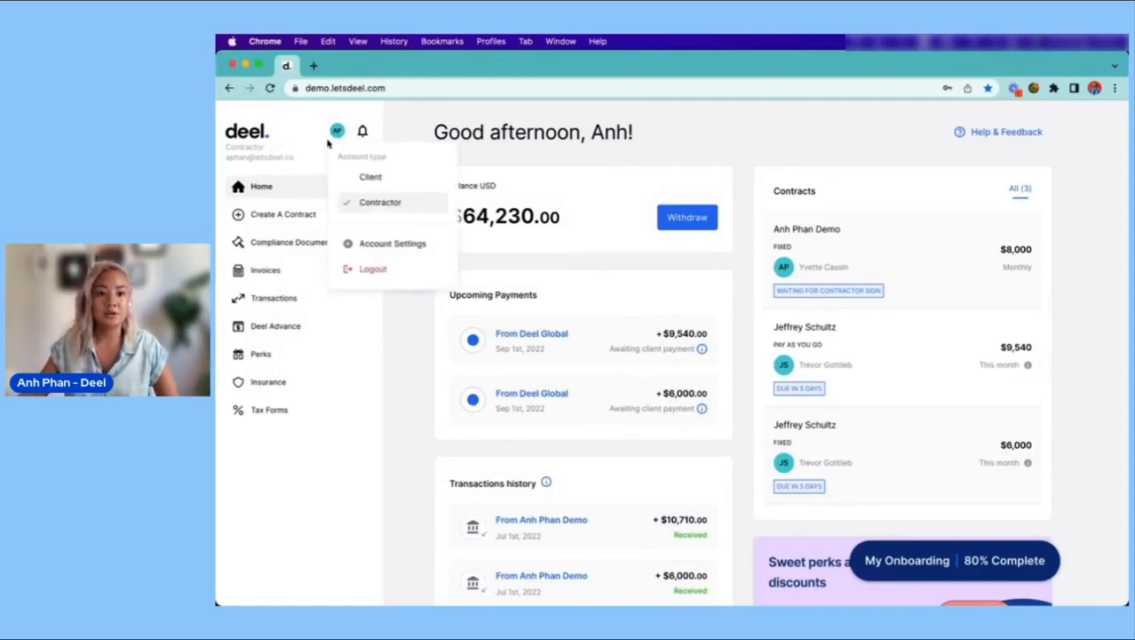
{"action": "left_click", "coordinate": [395, 244]}
{"action": "left_click", "coordinate": [737, 174]}
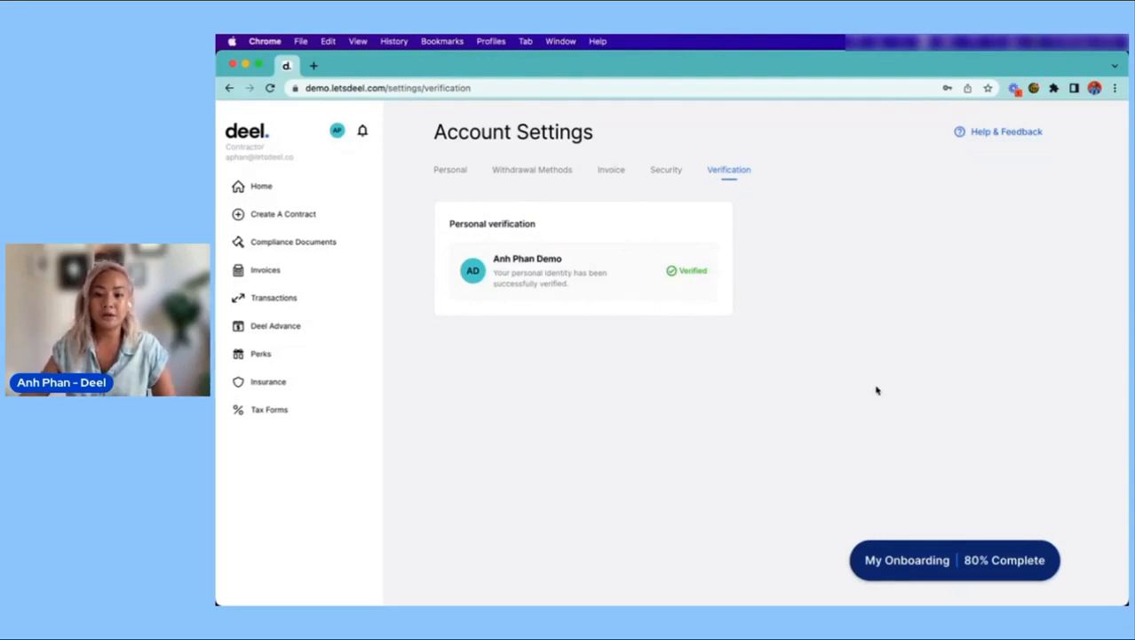
Review the tasks in the onboarding checklist and close it.
{"action": "left_click", "coordinate": [948, 561]}
{"action": "left_click", "coordinate": [947, 561]}
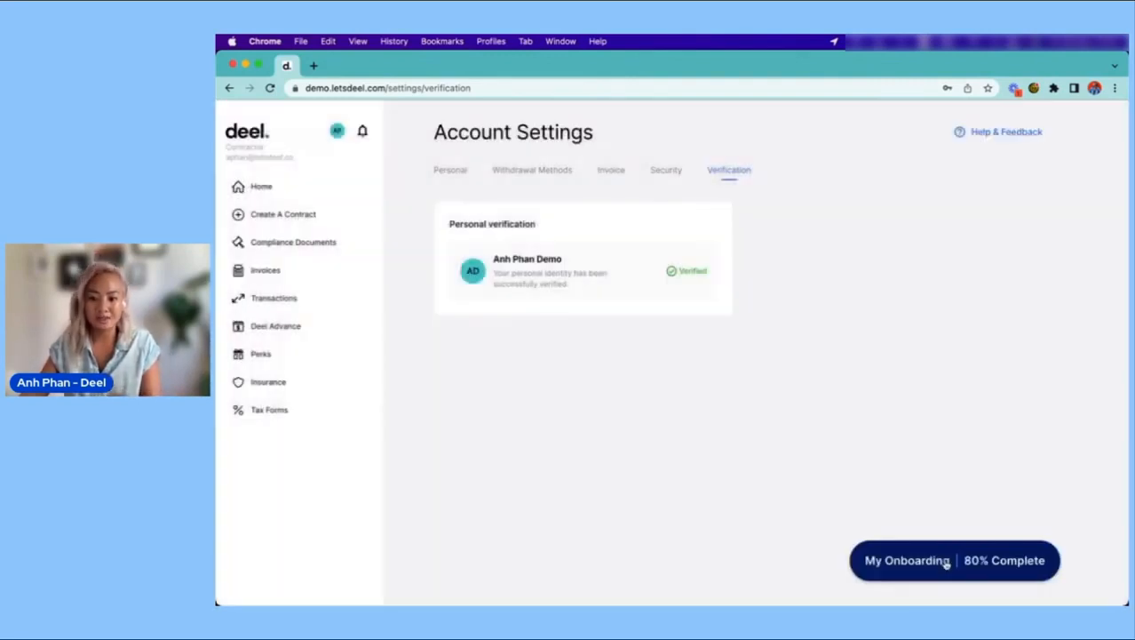
{"action": "left_click", "coordinate": [947, 562]}
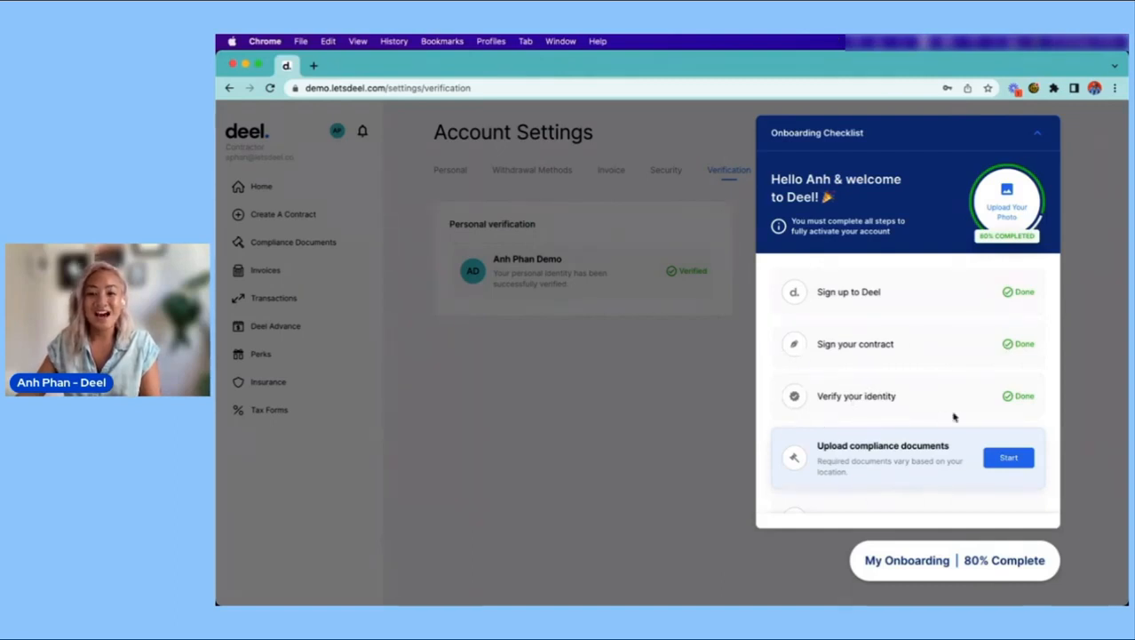
{"action": "scroll", "coordinate": [1020, 408], "scroll_direction": "down", "scroll_amount": 2}
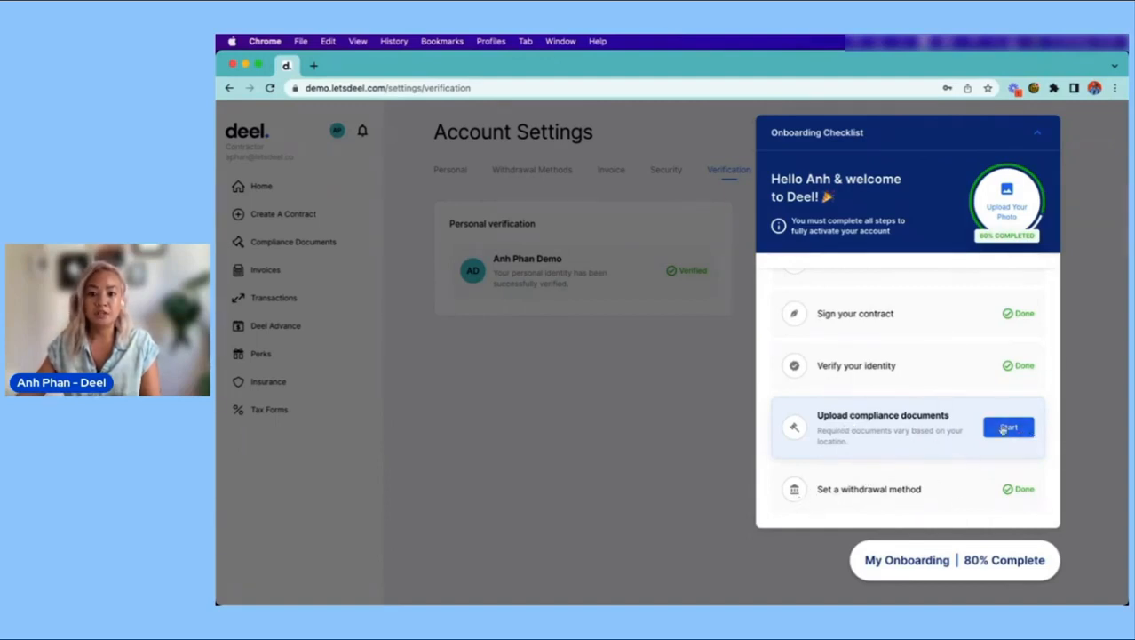
{"action": "left_click", "coordinate": [631, 397]}
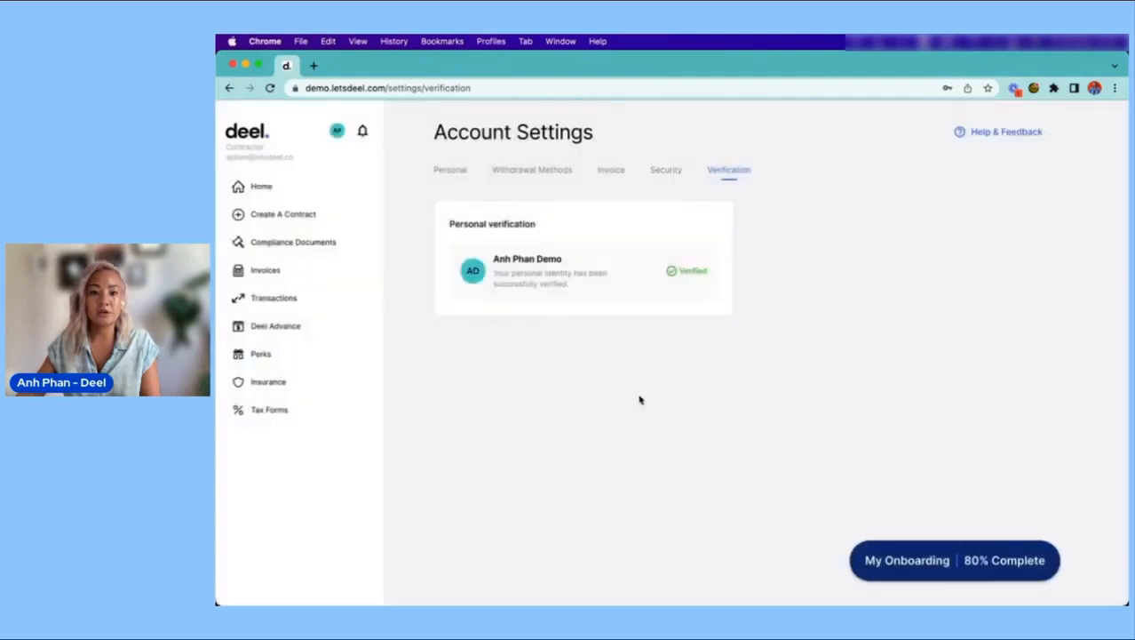
Open the compliance documents page and examine the required and optional documents and their submission status.
{"action": "left_click", "coordinate": [260, 184]}
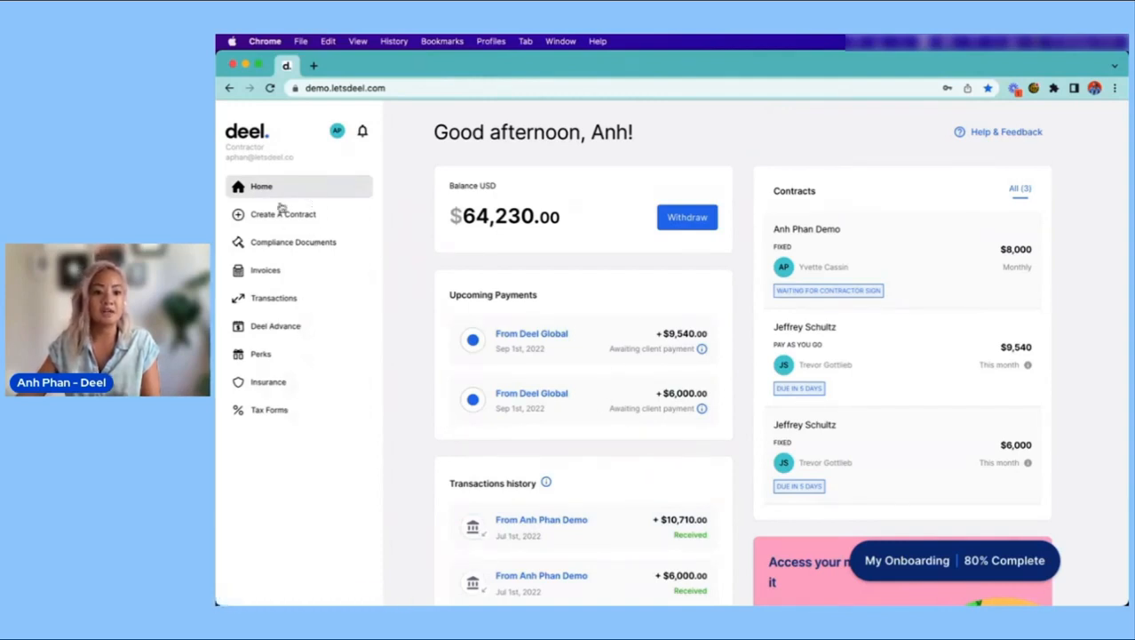
{"action": "left_click", "coordinate": [281, 246]}
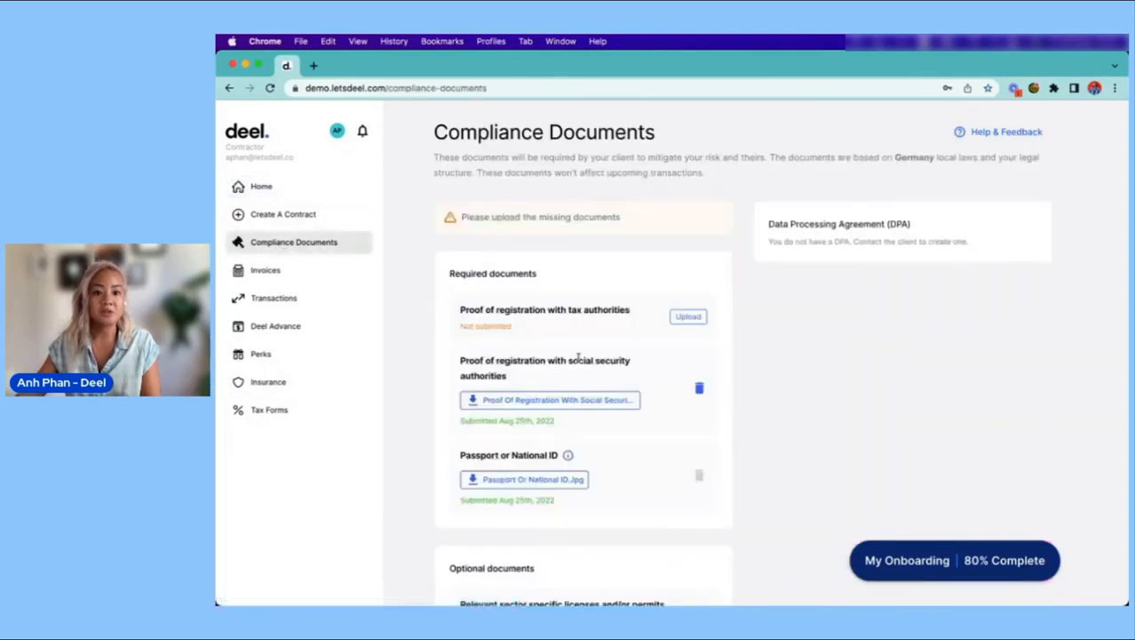
{"action": "scroll", "coordinate": [814, 368], "scroll_direction": "down", "scroll_amount": 3}
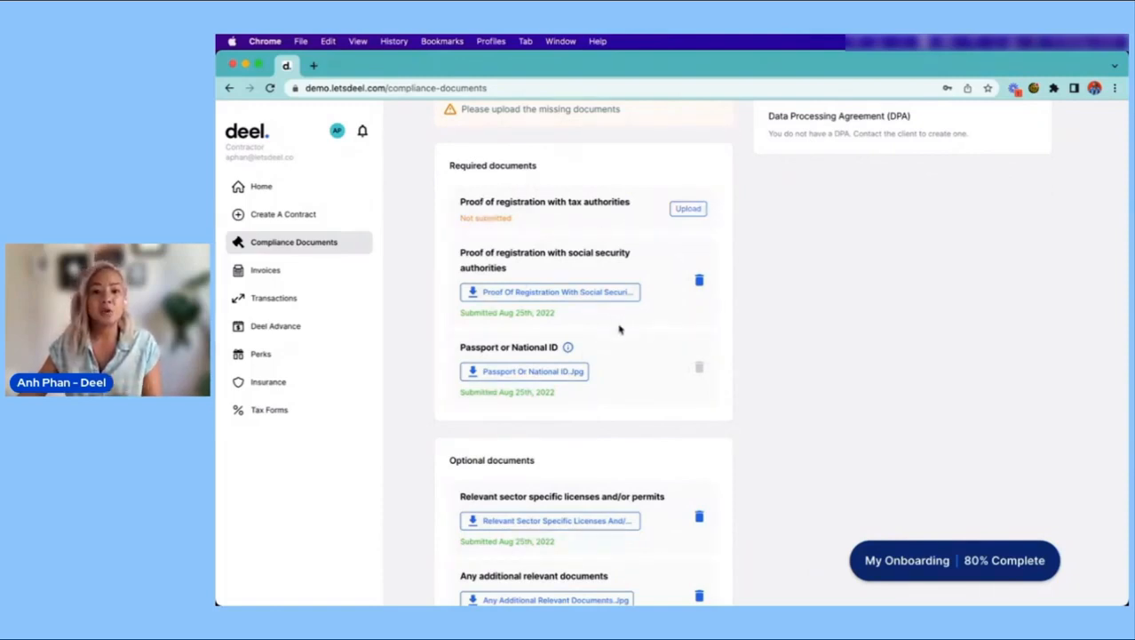
{"action": "scroll", "coordinate": [624, 370], "scroll_direction": "down", "scroll_amount": 1}
{"action": "scroll", "coordinate": [613, 382], "scroll_direction": "down", "scroll_amount": 2}
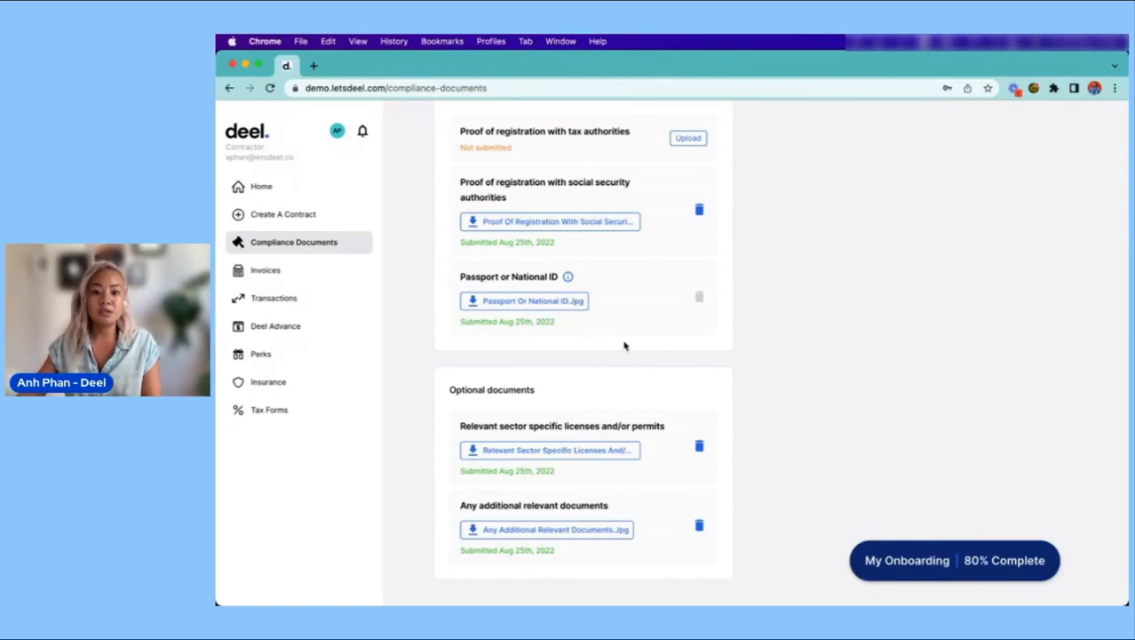
{"action": "scroll", "coordinate": [657, 343], "scroll_direction": "up", "scroll_amount": 1}
{"action": "scroll", "coordinate": [658, 341], "scroll_direction": "up", "scroll_amount": 2}
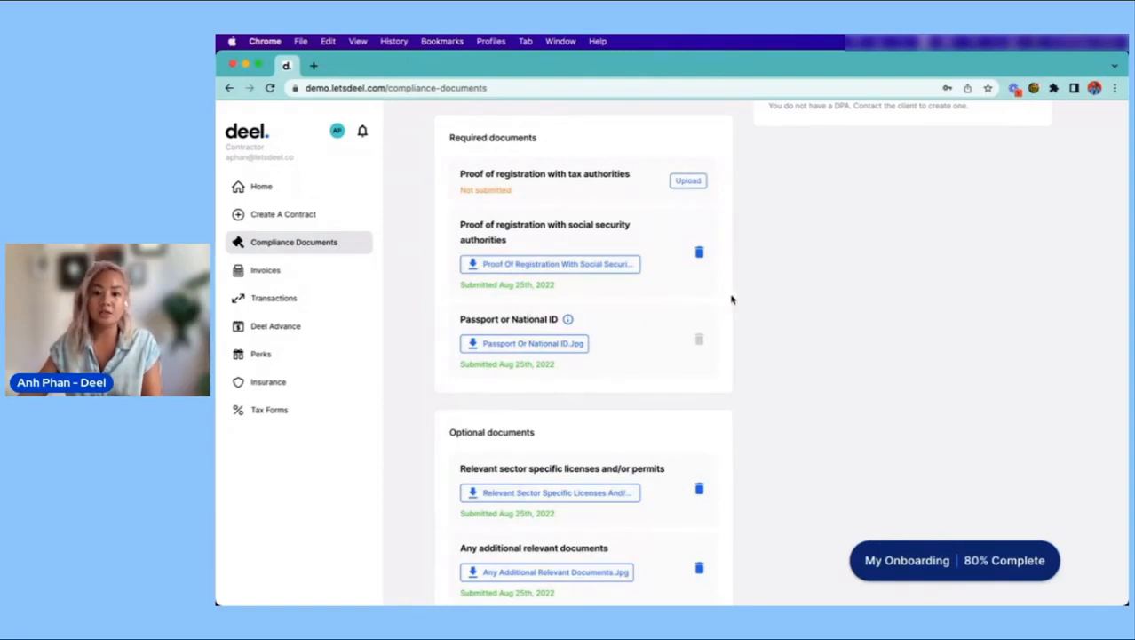
{"action": "scroll", "coordinate": [732, 299], "scroll_direction": "down", "scroll_amount": 2}
{"action": "scroll", "coordinate": [732, 297], "scroll_direction": "up", "scroll_amount": 1}
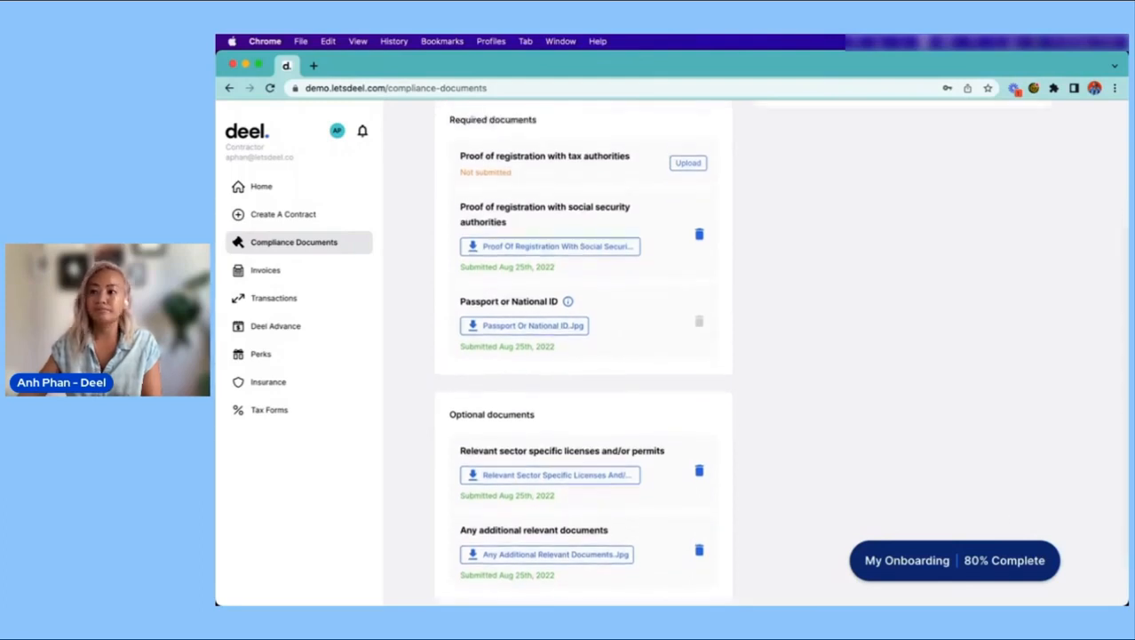
Return to the home dashboard and open the $8,000 monthly fixed contract that is waiting for the contractor's signature.
{"action": "left_click", "coordinate": [287, 194]}
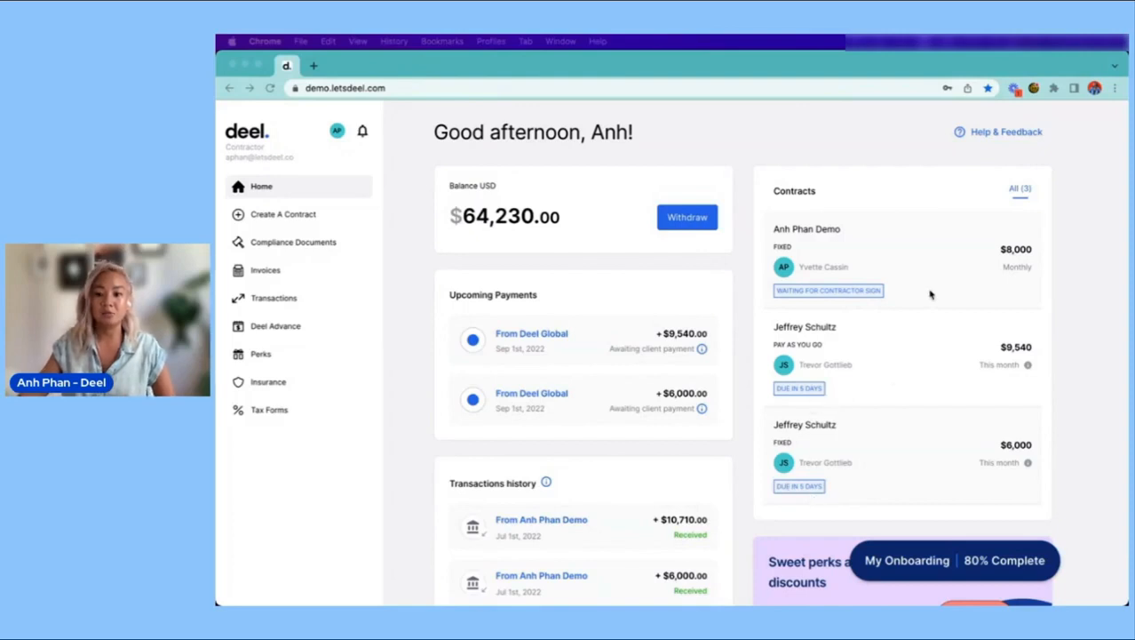
{"action": "left_click", "coordinate": [868, 246]}
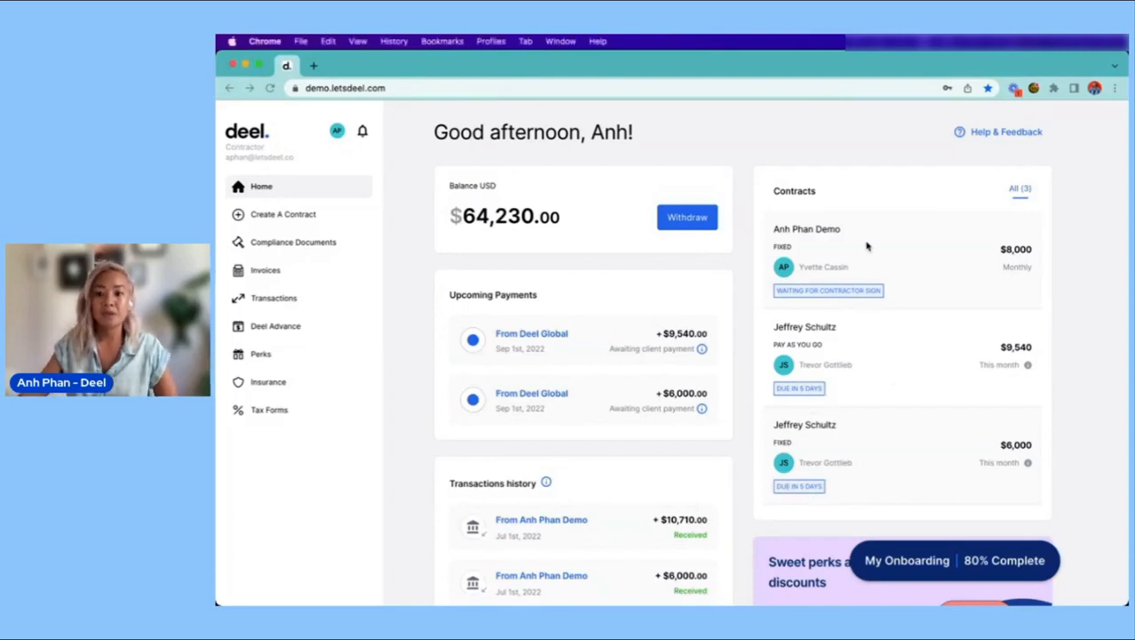
{"action": "left_click", "coordinate": [809, 237]}
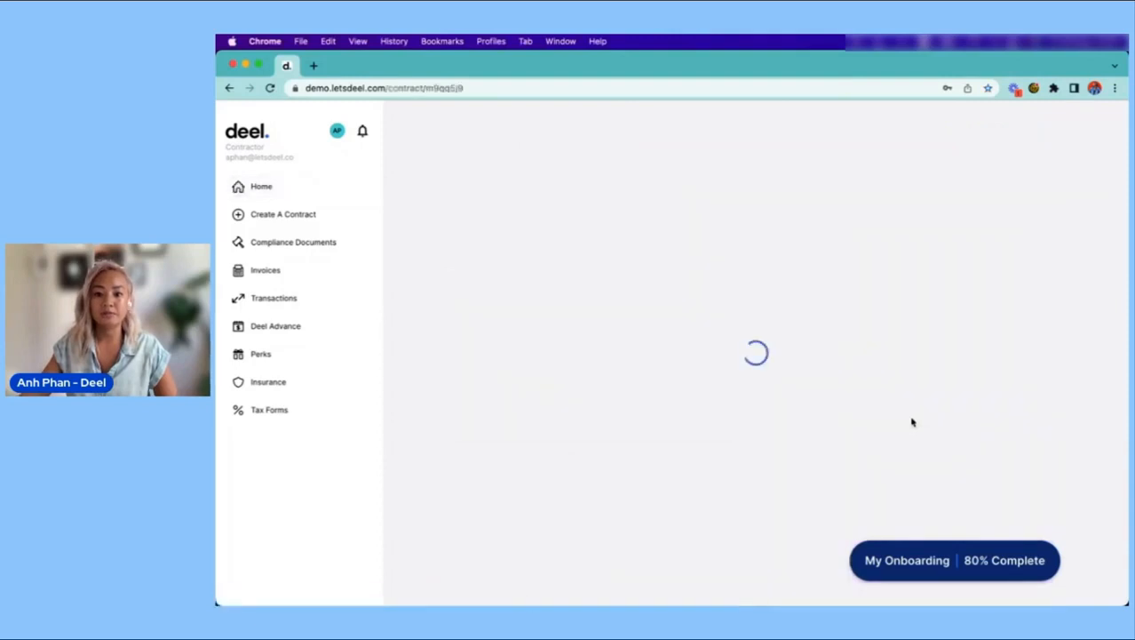
Examine the contract's details, job role, payment terms, scope, country compliance and end-of-contract terms, and return to the signatures section.
{"action": "scroll", "coordinate": [805, 295], "scroll_direction": "down", "scroll_amount": 5}
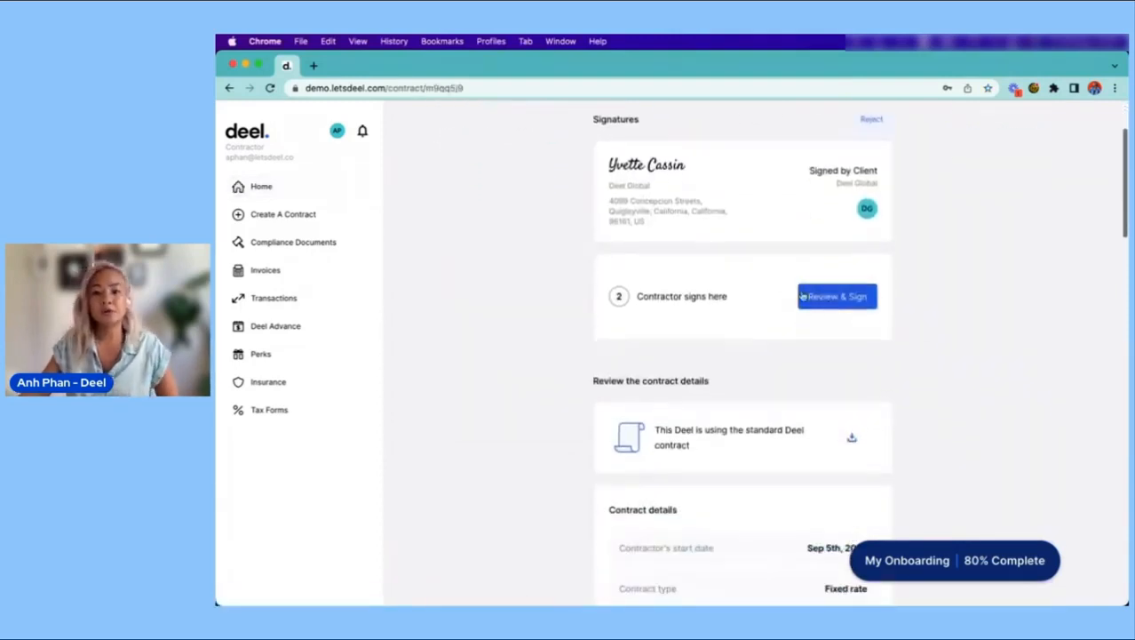
{"action": "scroll", "coordinate": [812, 295], "scroll_direction": "down", "scroll_amount": 7}
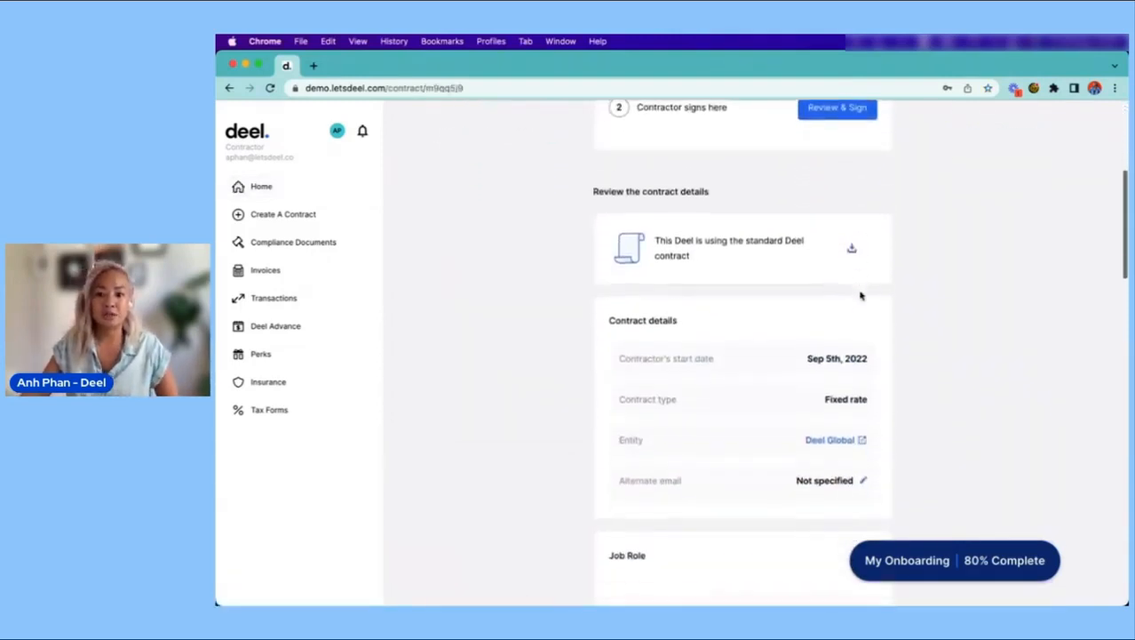
{"action": "scroll", "coordinate": [860, 295], "scroll_direction": "down", "scroll_amount": 2}
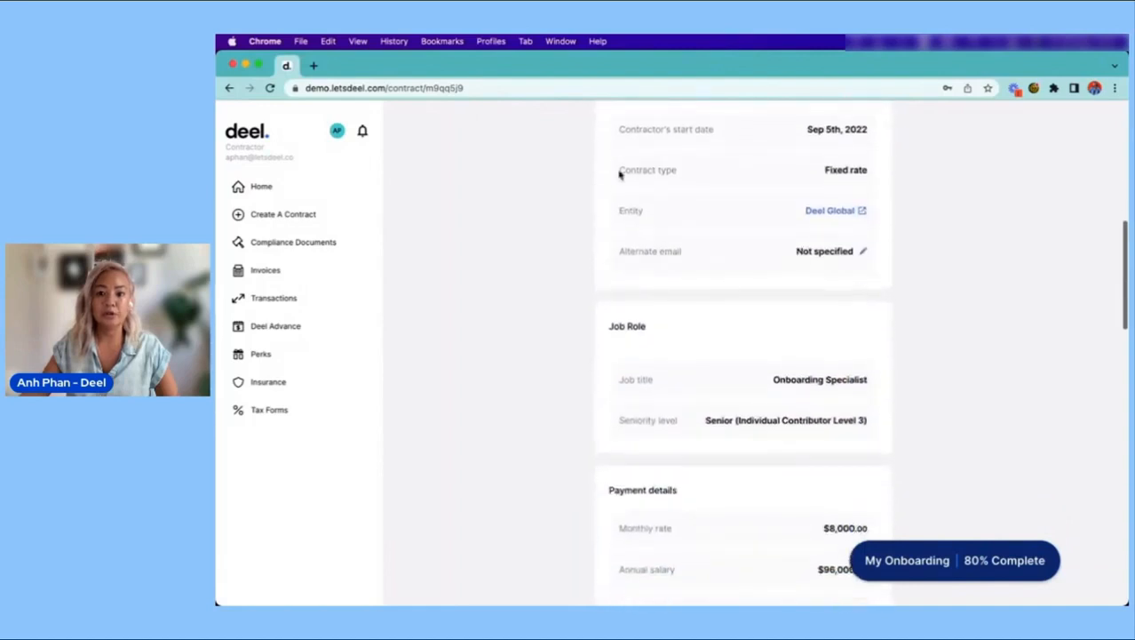
{"action": "scroll", "coordinate": [800, 337], "scroll_direction": "down", "scroll_amount": 3}
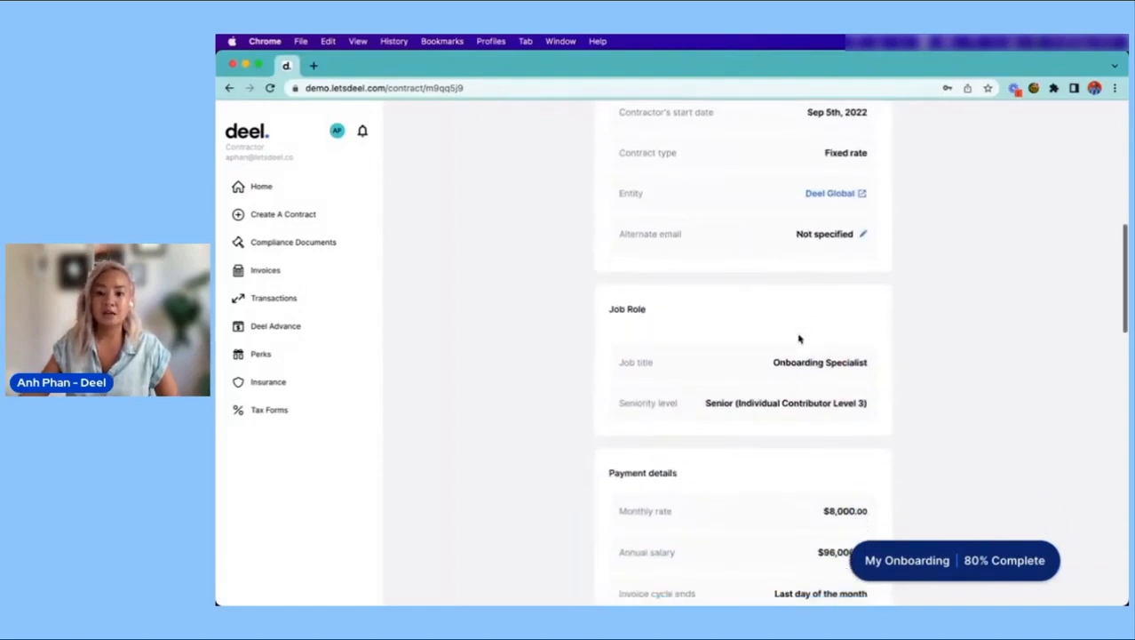
{"action": "scroll", "coordinate": [687, 404], "scroll_direction": "down", "scroll_amount": 5}
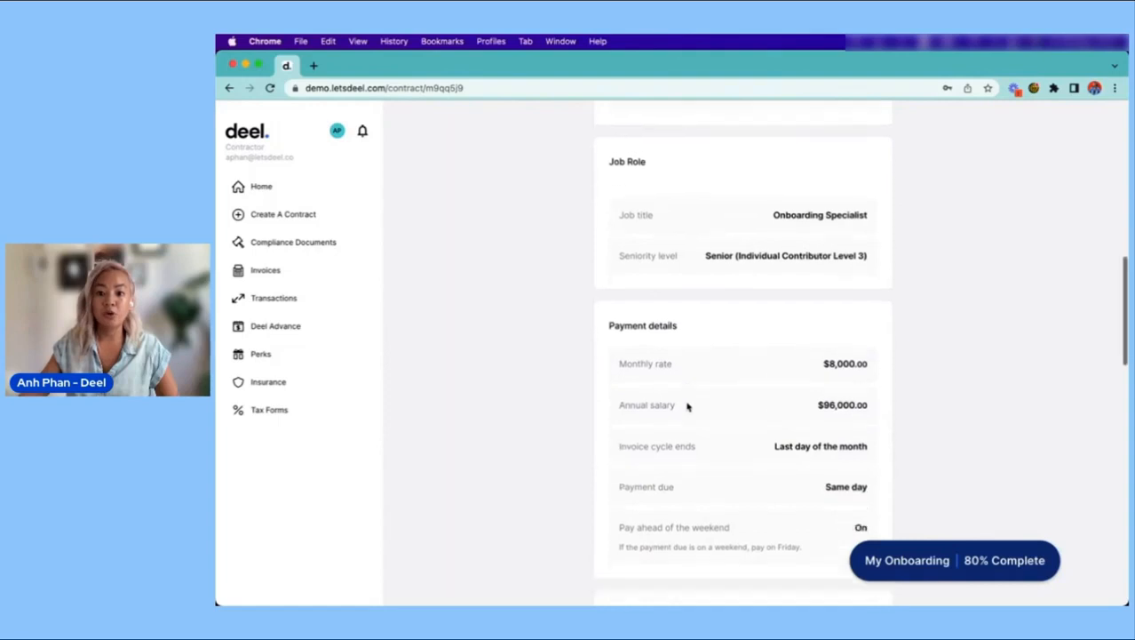
{"action": "scroll", "coordinate": [684, 406], "scroll_direction": "down", "scroll_amount": 9}
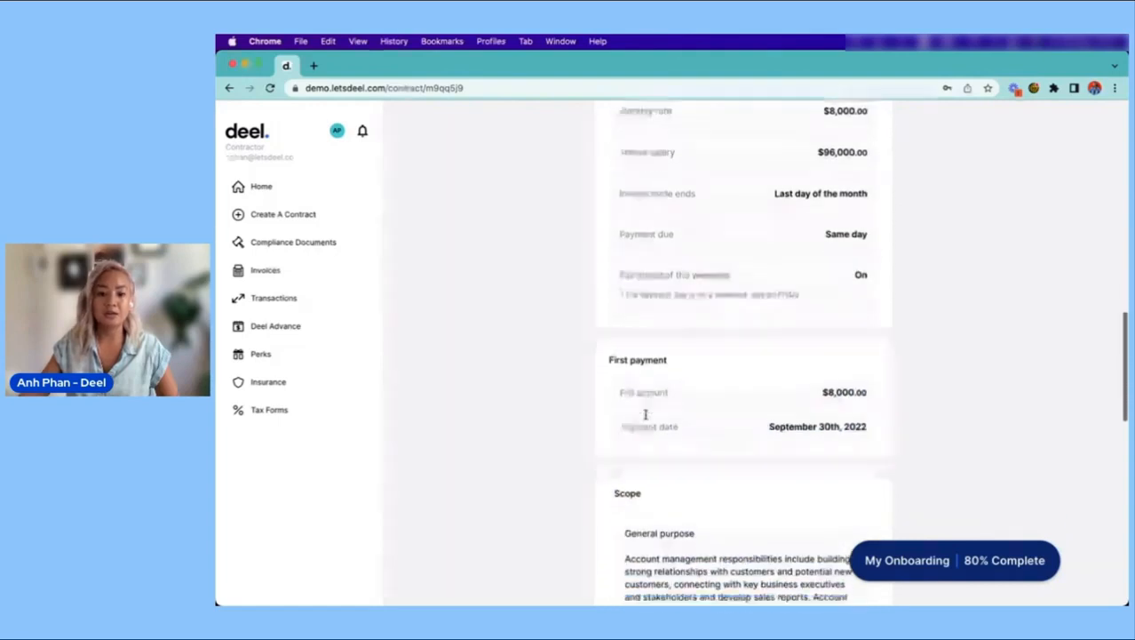
{"action": "scroll", "coordinate": [667, 396], "scroll_direction": "down", "scroll_amount": 11}
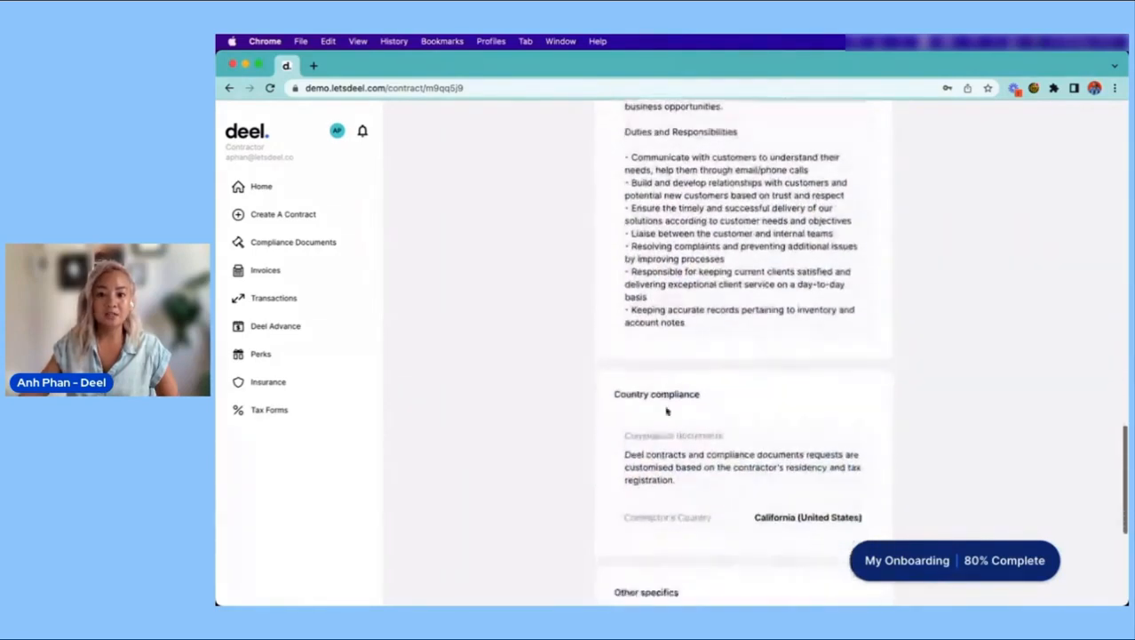
{"action": "scroll", "coordinate": [667, 410], "scroll_direction": "down", "scroll_amount": 1}
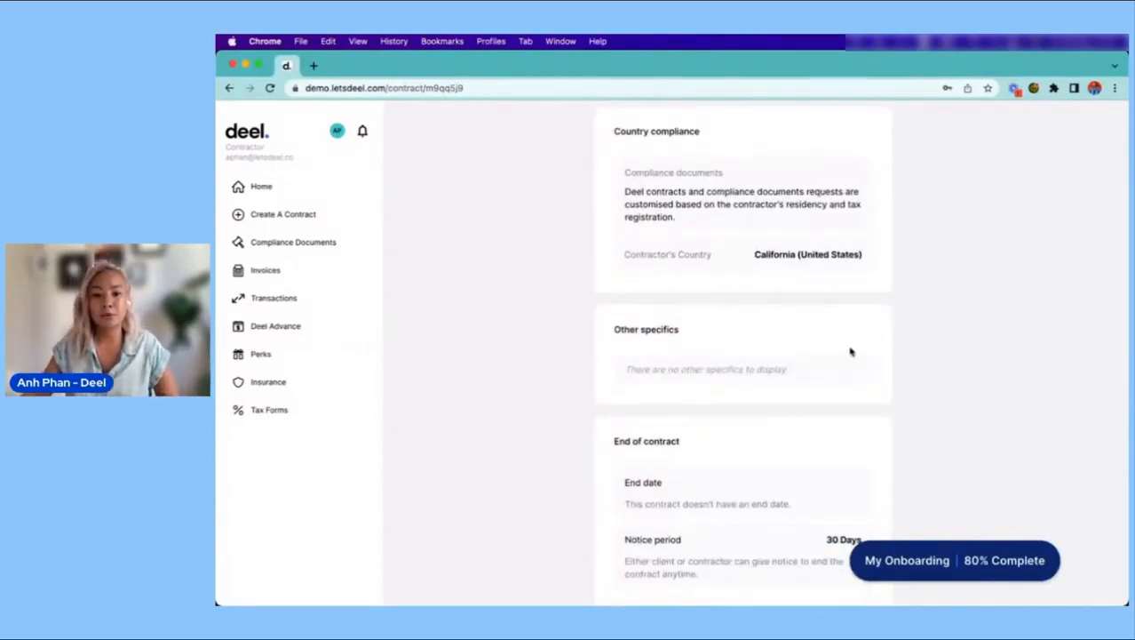
{"action": "scroll", "coordinate": [849, 351], "scroll_direction": "down", "scroll_amount": 2}
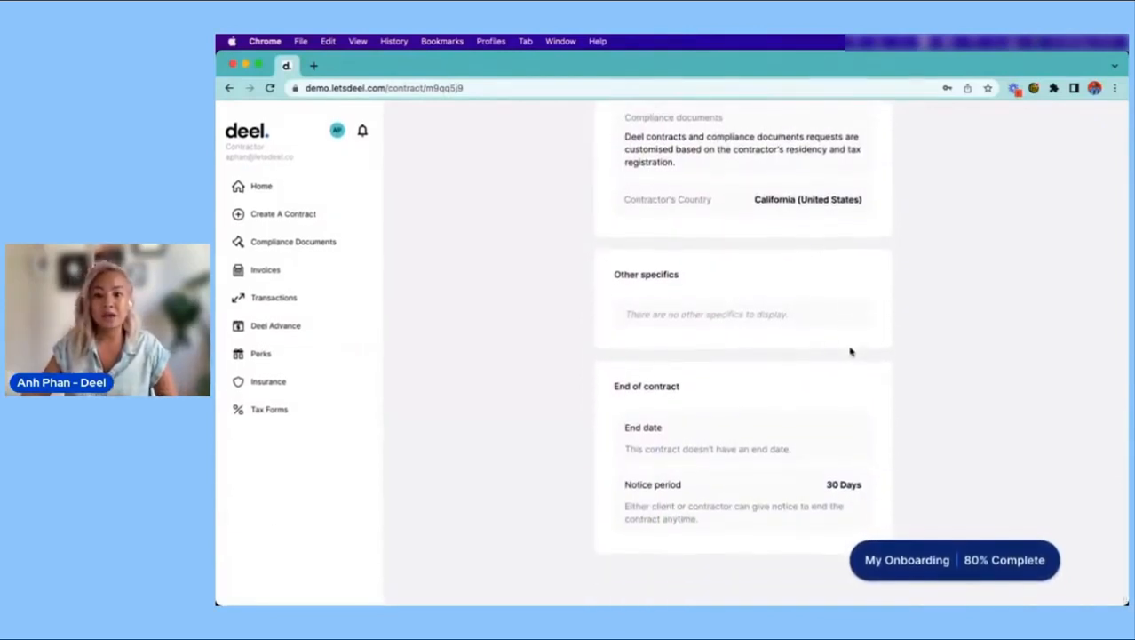
{"action": "scroll", "coordinate": [849, 351], "scroll_direction": "up", "scroll_amount": 8}
{"action": "scroll", "coordinate": [849, 351], "scroll_direction": "up", "scroll_amount": 20}
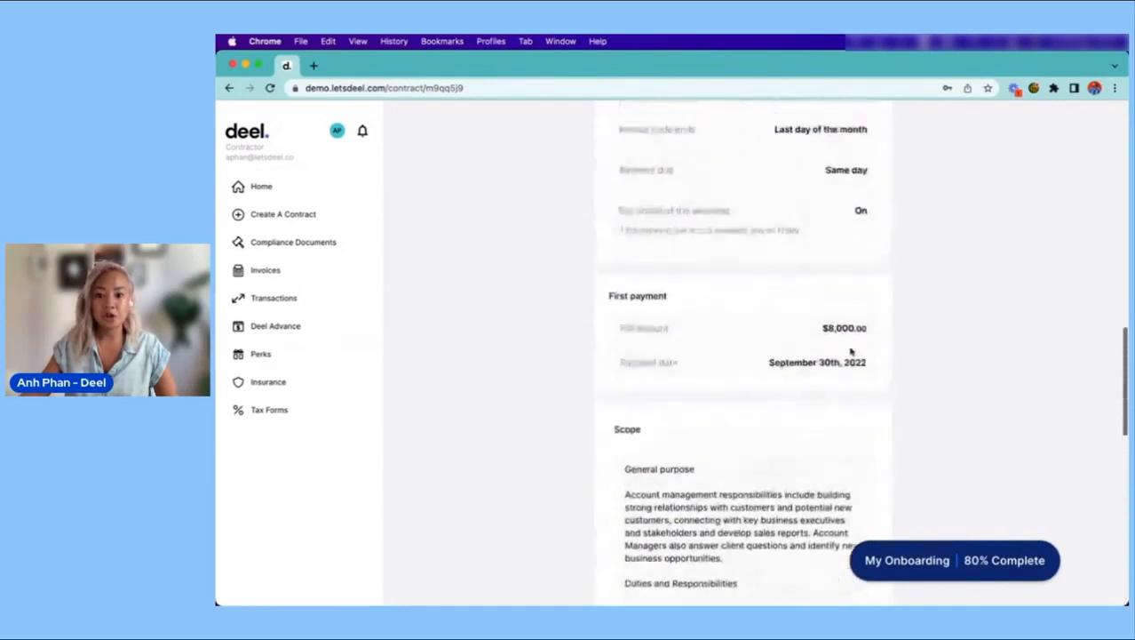
{"action": "scroll", "coordinate": [850, 352], "scroll_direction": "up", "scroll_amount": 15}
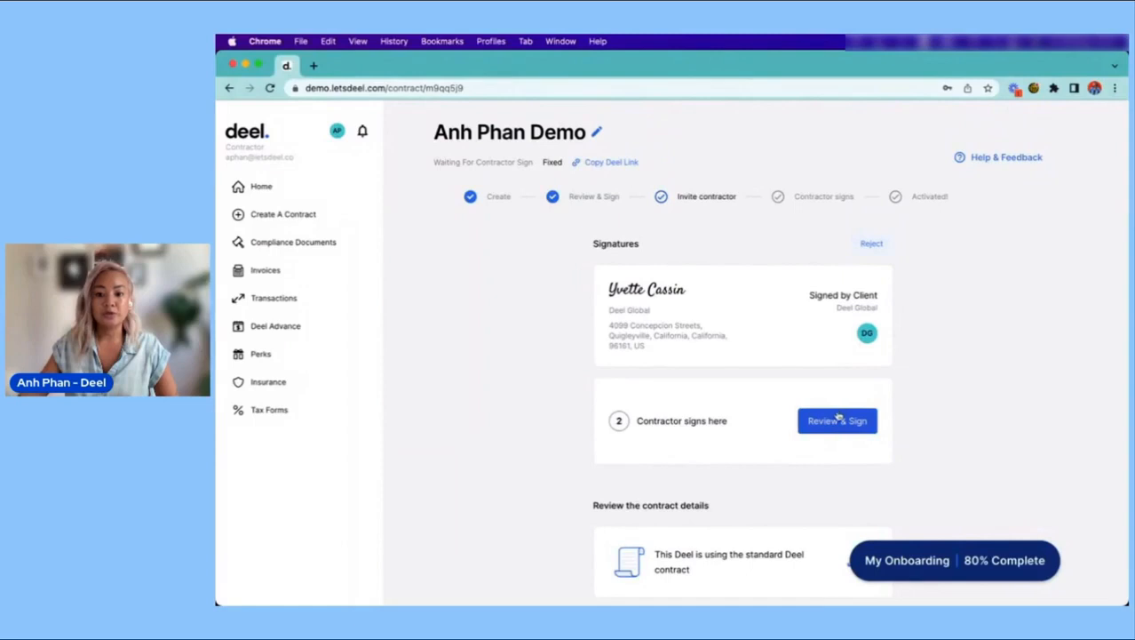
{"action": "scroll", "coordinate": [838, 417], "scroll_direction": "down", "scroll_amount": 2}
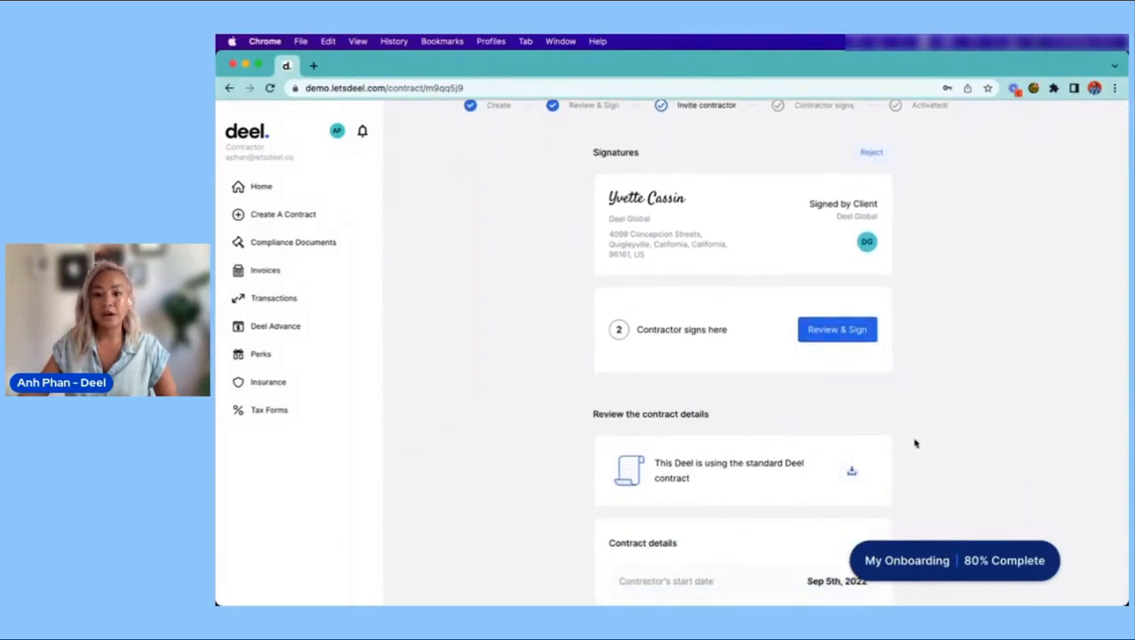
Begin reviewing and signing the contract as a US taxpayer and fill in the tax form's first name, last name and email.
{"action": "left_click", "coordinate": [848, 335]}
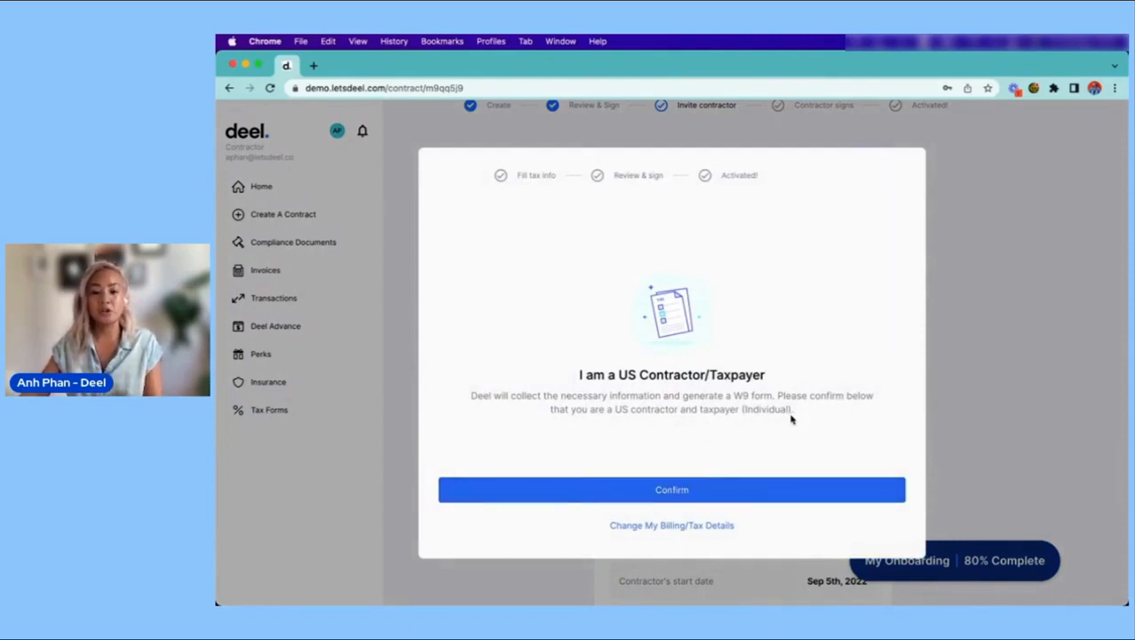
{"action": "left_click", "coordinate": [691, 492]}
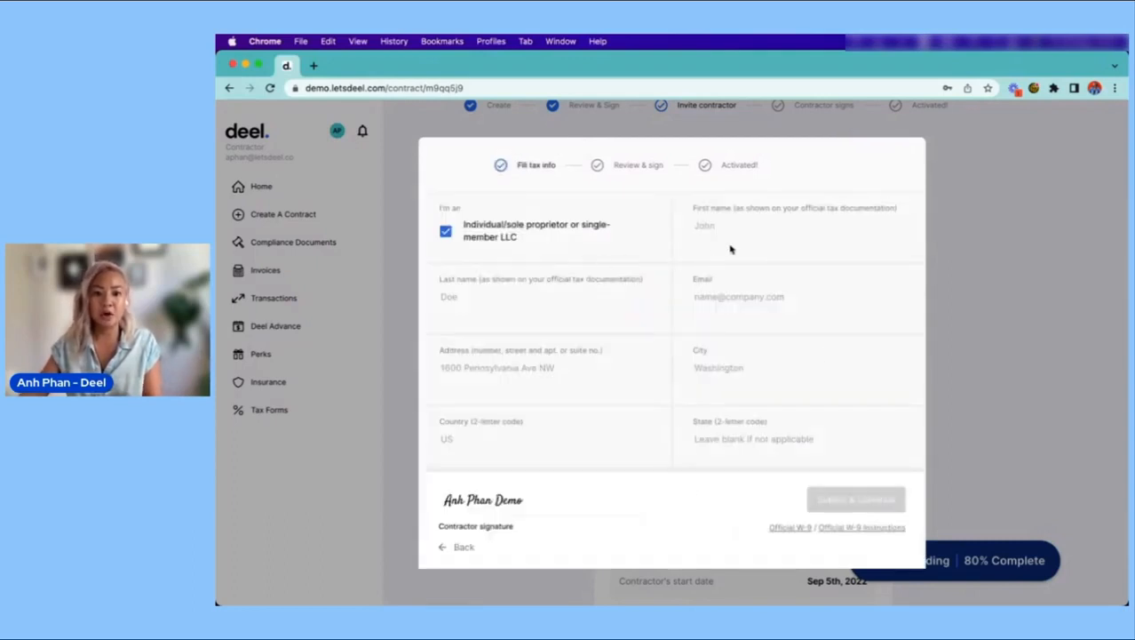
{"action": "left_click", "coordinate": [694, 226]}
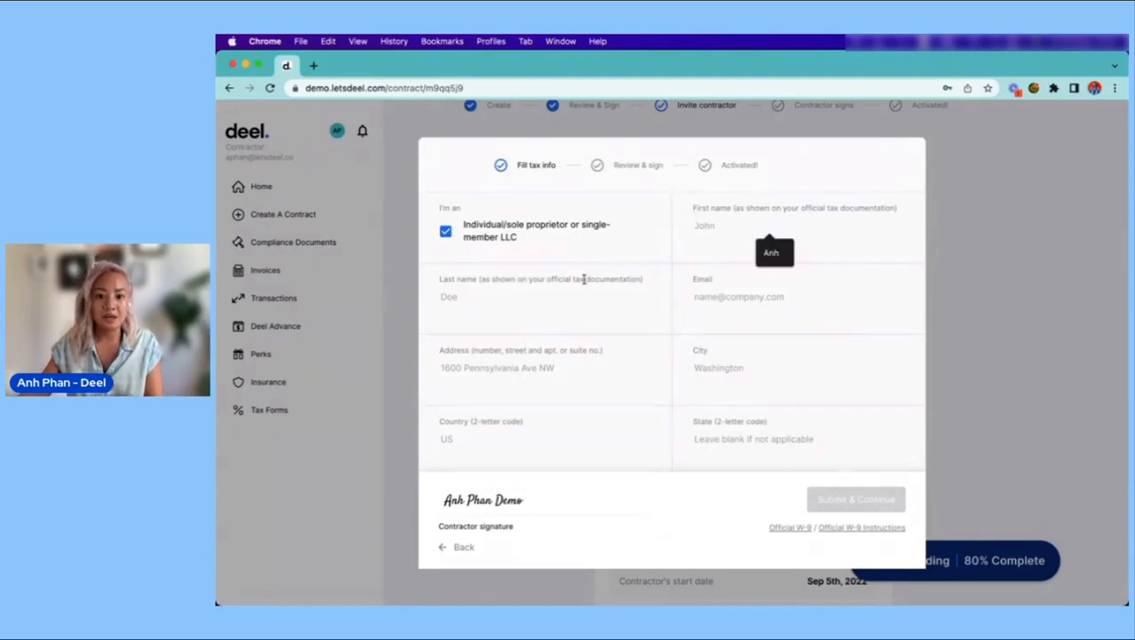
{"action": "left_click", "coordinate": [786, 253]}
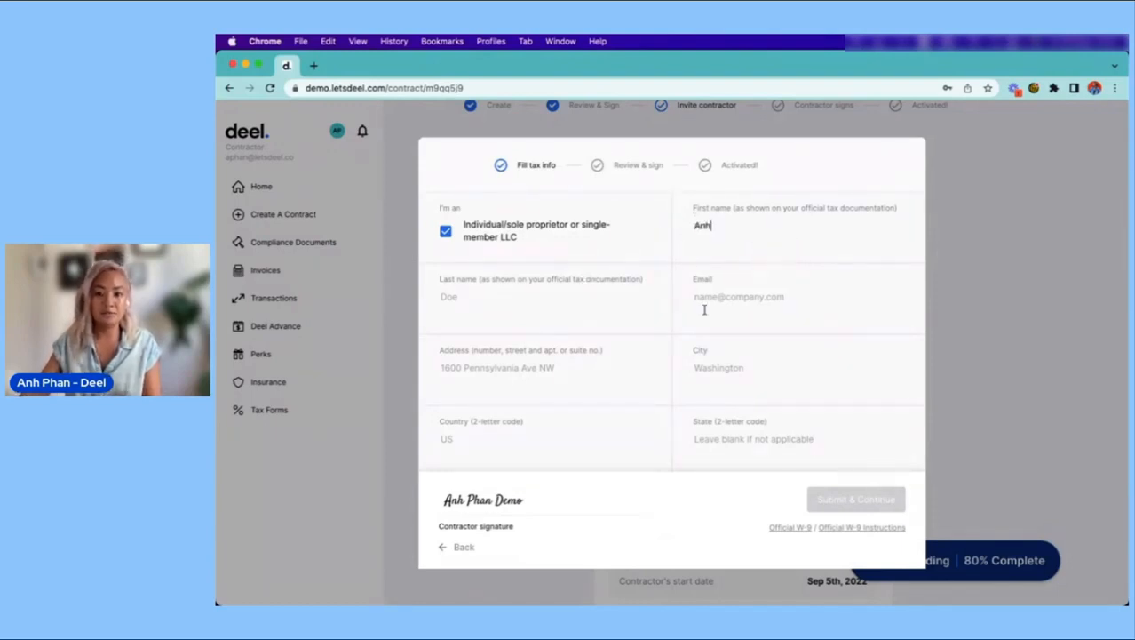
{"action": "left_click", "coordinate": [524, 294]}
{"action": "left_click", "coordinate": [524, 325]}
{"action": "left_click", "coordinate": [725, 300]}
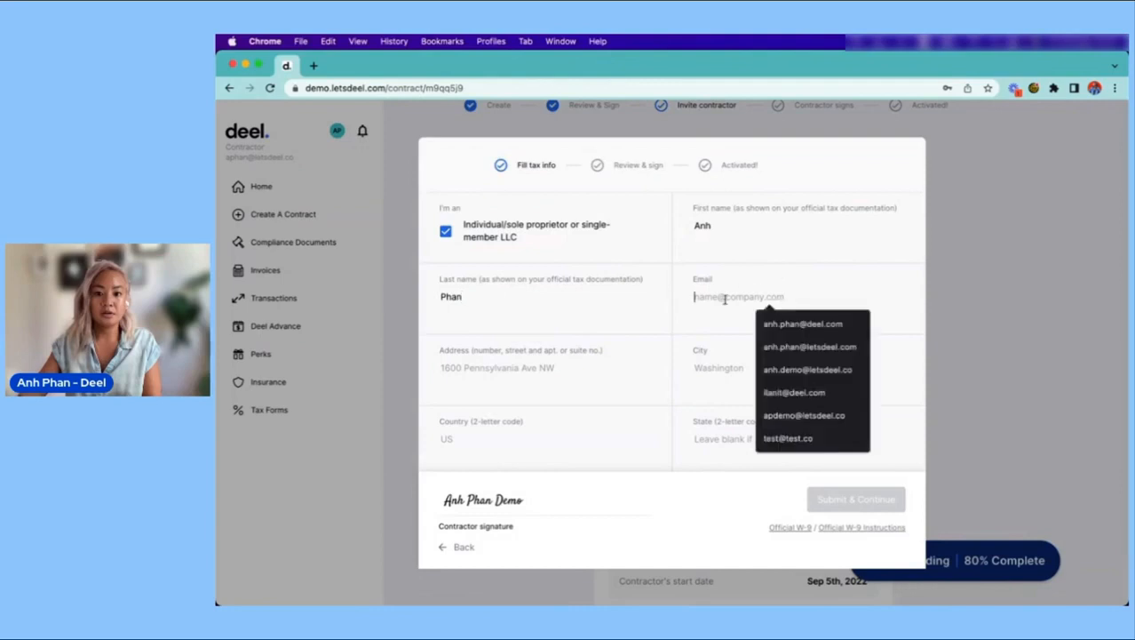
{"action": "left_click", "coordinate": [786, 321]}
Fill in the tax form's street address and city, with US as the country and CA as the state.
{"action": "scroll", "coordinate": [543, 350], "scroll_direction": "down", "scroll_amount": 2}
{"action": "left_click", "coordinate": [540, 294]}
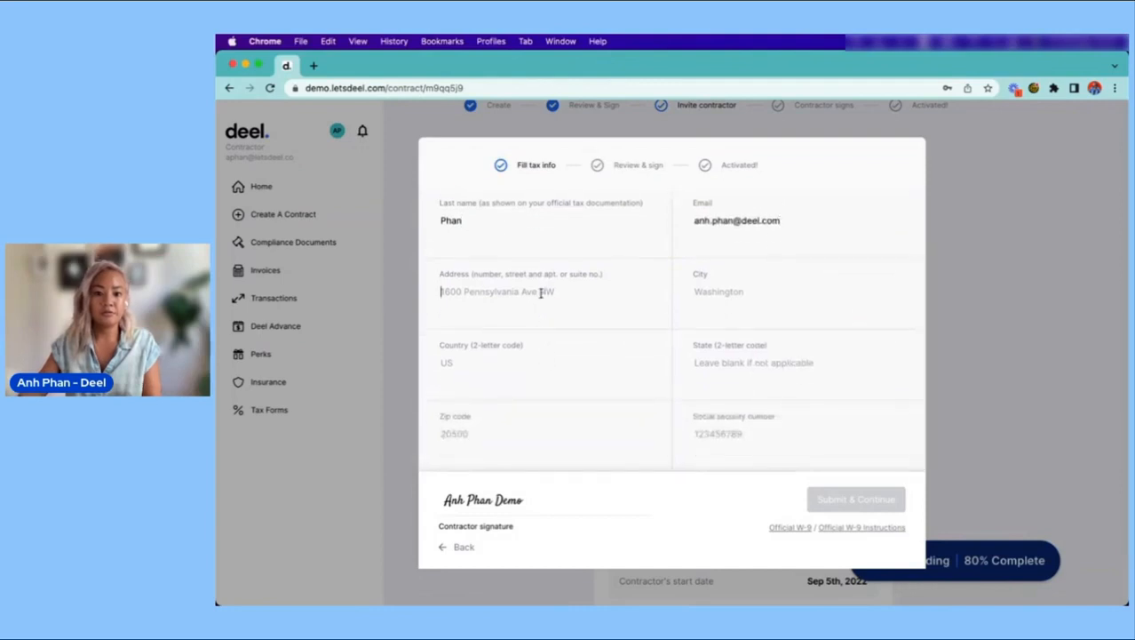
{"action": "type", "text": "123 MAIN STREET"}
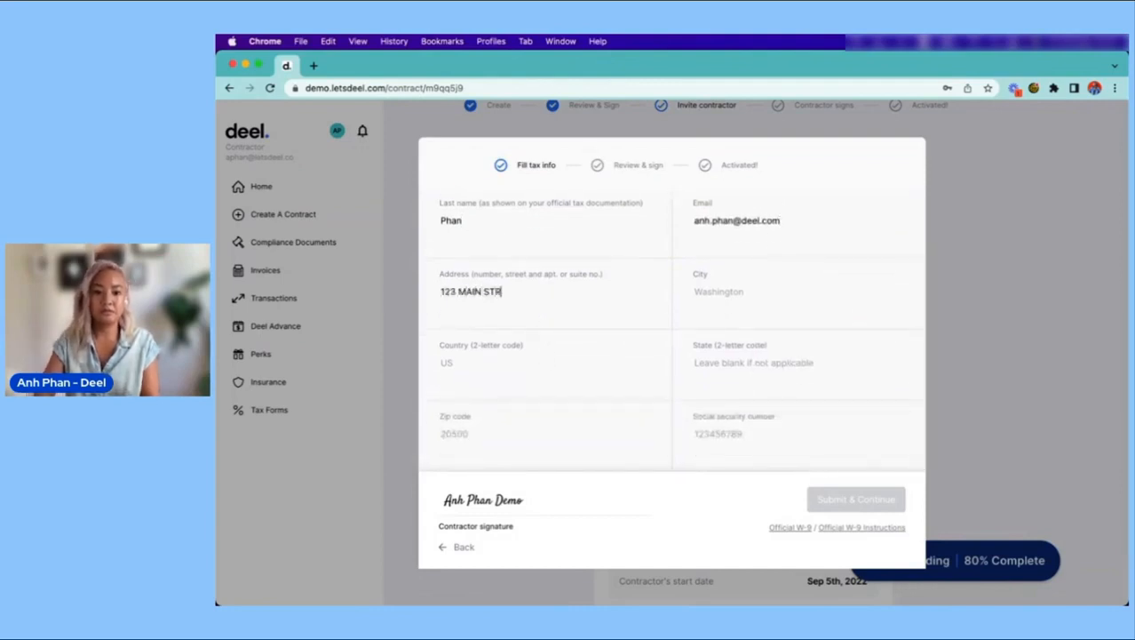
{"action": "key", "text": "Tab"}
{"action": "type", "text": "SUNNYVALE"}
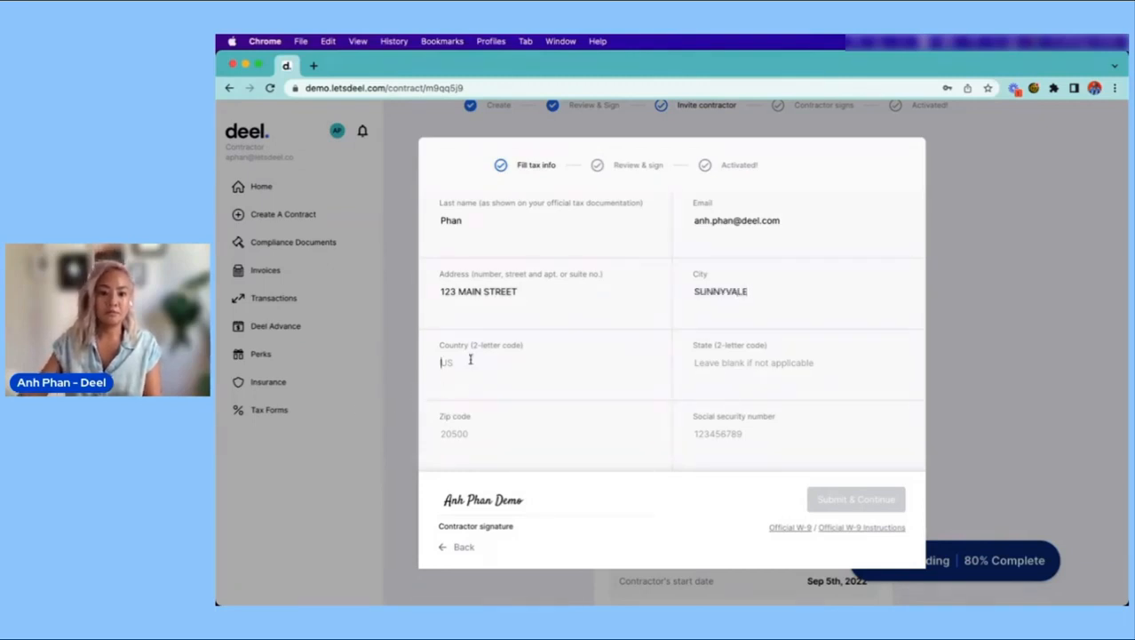
{"action": "left_click", "coordinate": [671, 359]}
{"action": "type", "text": "US"}
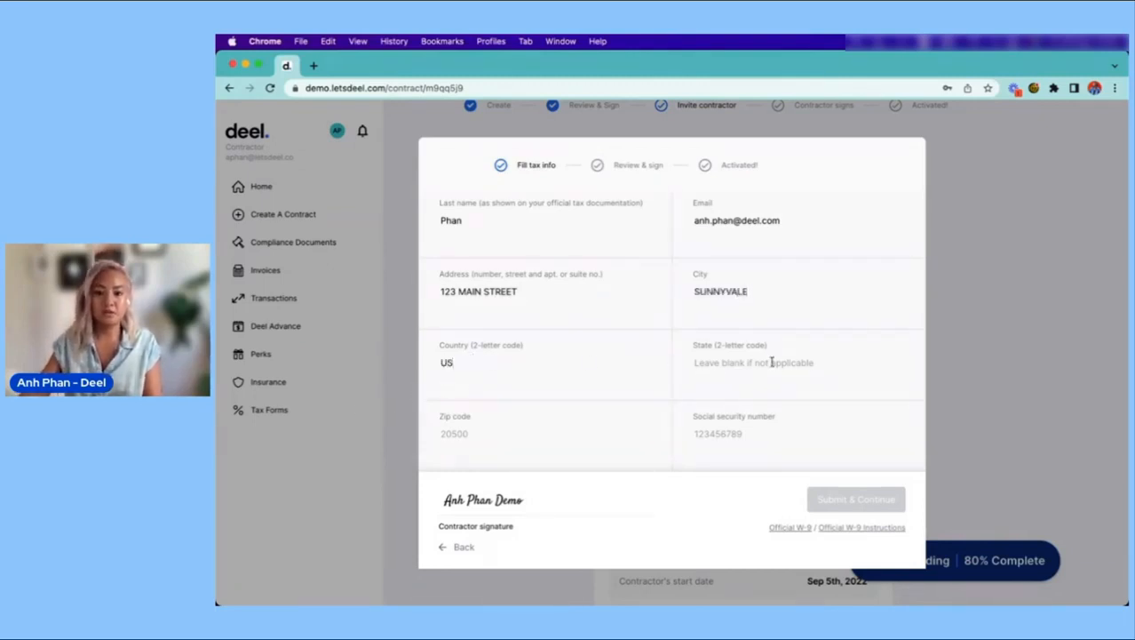
{"action": "type", "text": "CA"}
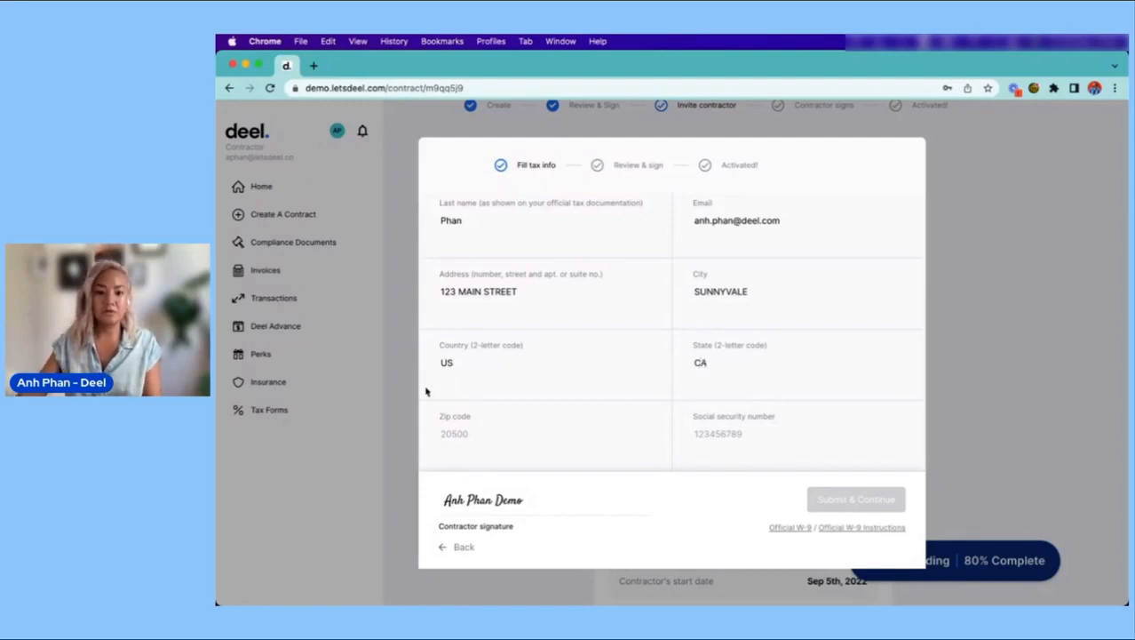
Enter the zip code and social security number, and submit the tax information with e-delivery of tax forms.
{"action": "left_click", "coordinate": [450, 427]}
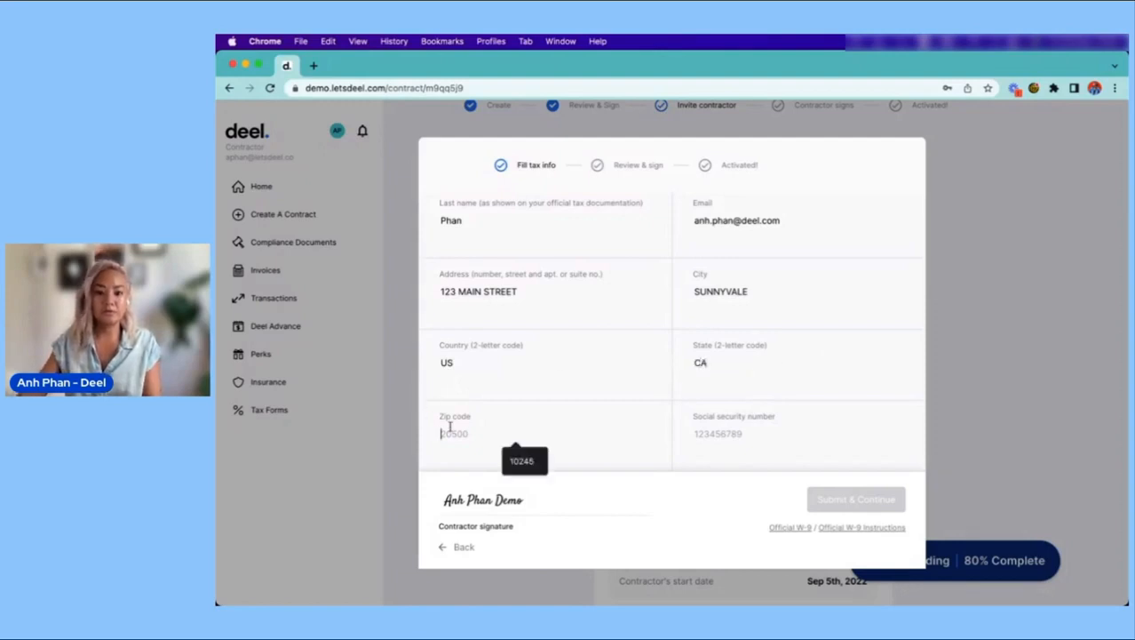
{"action": "left_click", "coordinate": [522, 460]}
{"action": "left_click", "coordinate": [726, 449]}
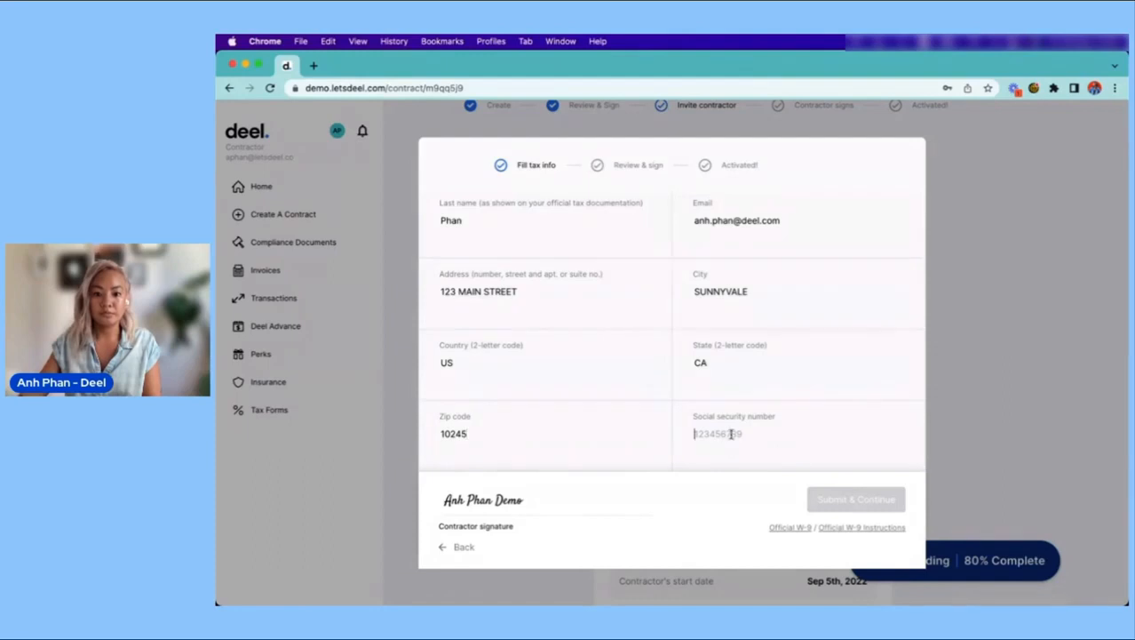
{"action": "type", "text": "123456789"}
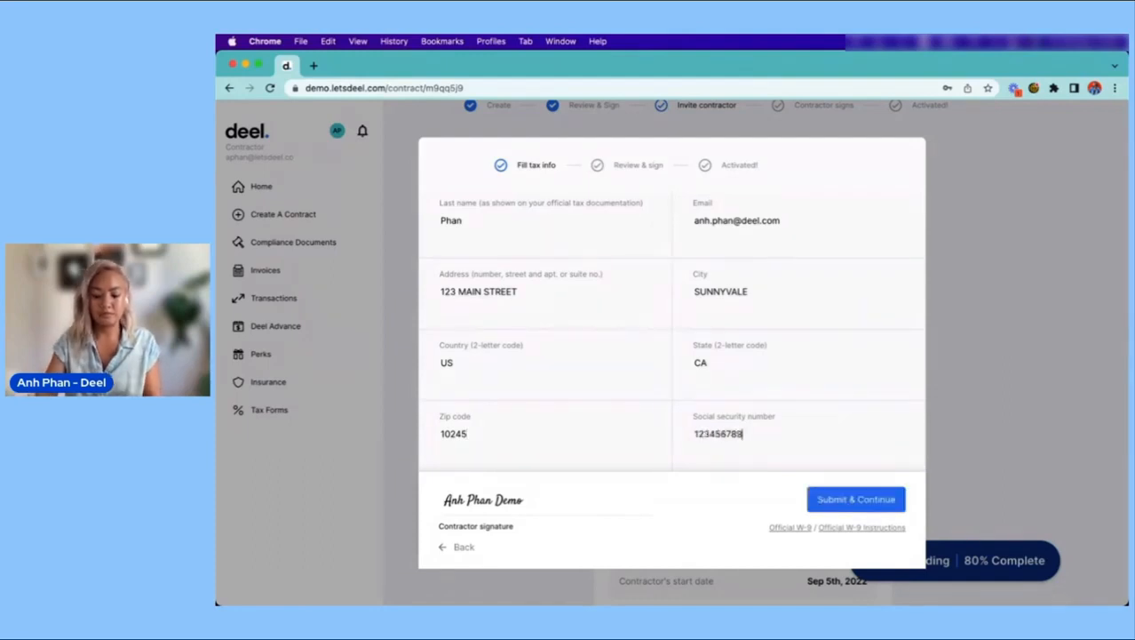
{"action": "left_click", "coordinate": [836, 500]}
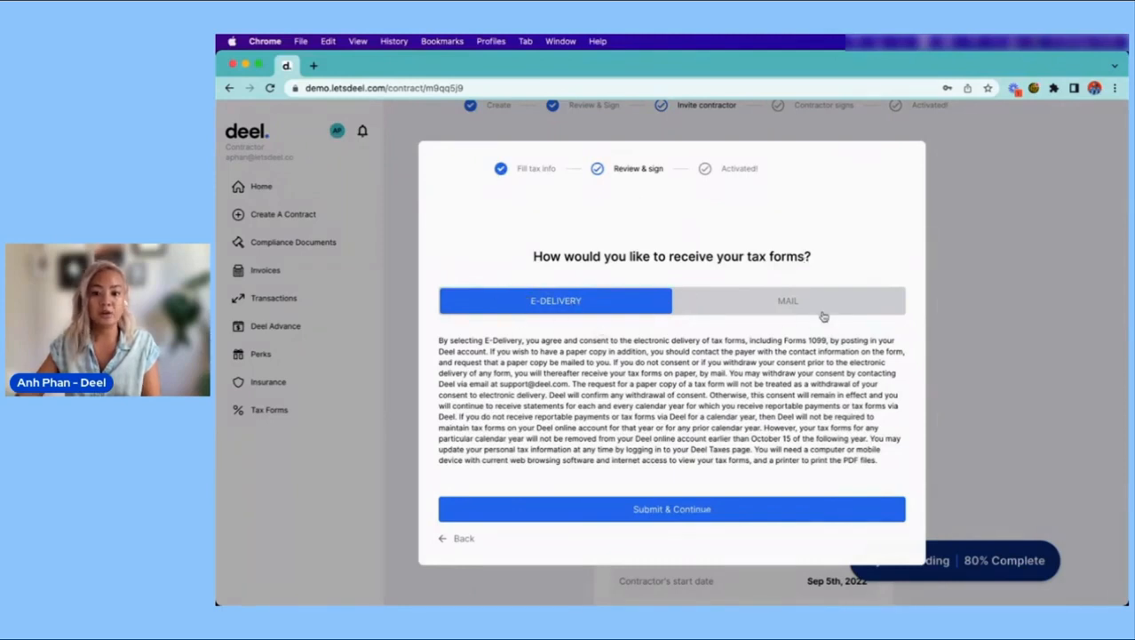
{"action": "left_click", "coordinate": [657, 511]}
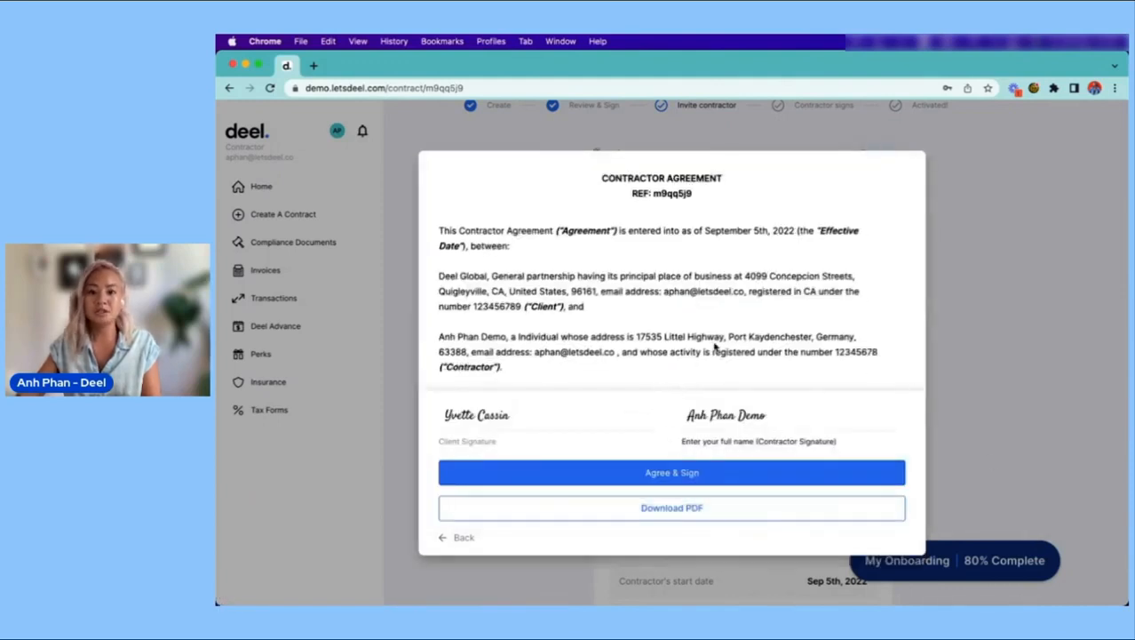
Read through the contractor agreement to its payment and termination terms, and agree to and sign it.
{"action": "scroll", "coordinate": [754, 359], "scroll_direction": "down", "scroll_amount": 6}
{"action": "scroll", "coordinate": [859, 175], "scroll_direction": "down", "scroll_amount": 4}
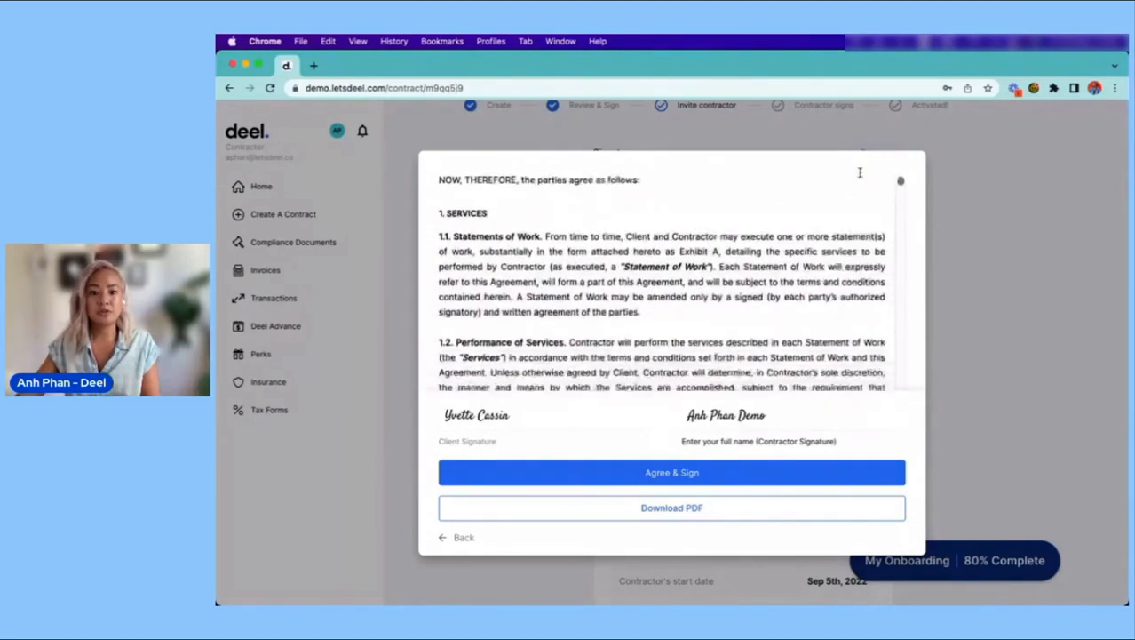
{"action": "left_click_drag", "start_coordinate": [901, 192], "coordinate": [900, 384]}
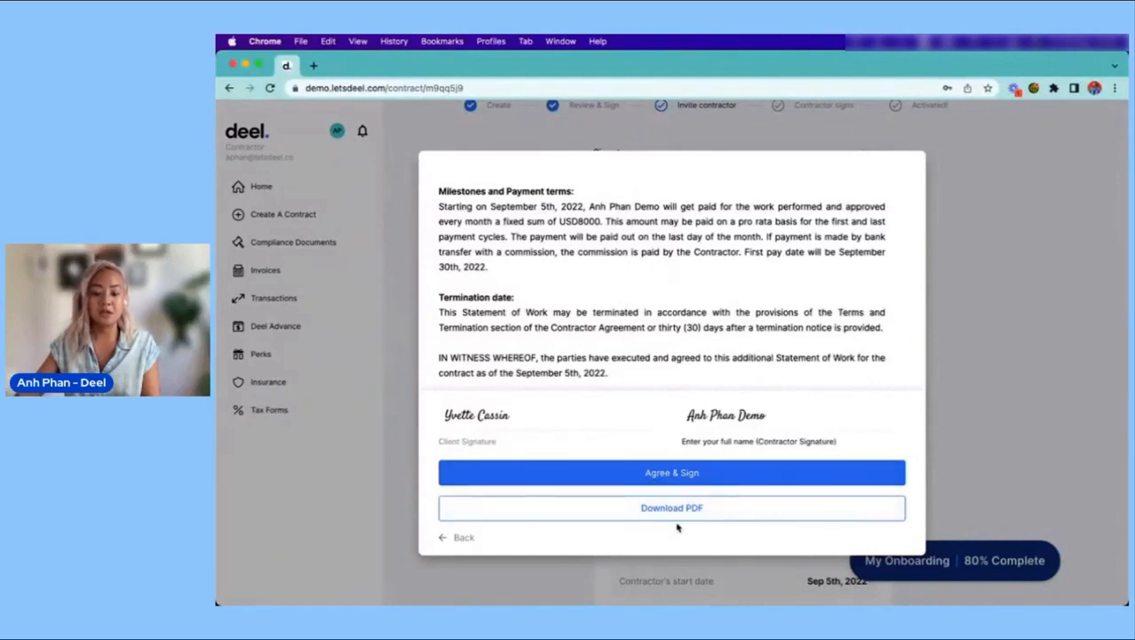
{"action": "left_click", "coordinate": [660, 479]}
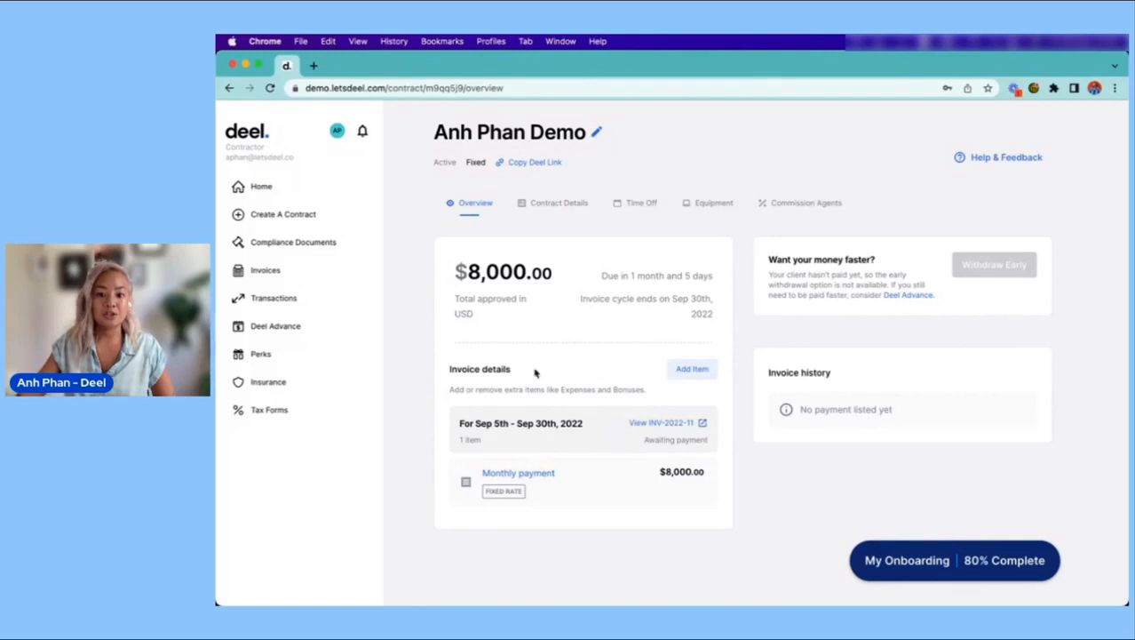
Start a new payment item on the contract's invoice as an Expense with an amount of $100.
{"action": "left_click", "coordinate": [686, 370]}
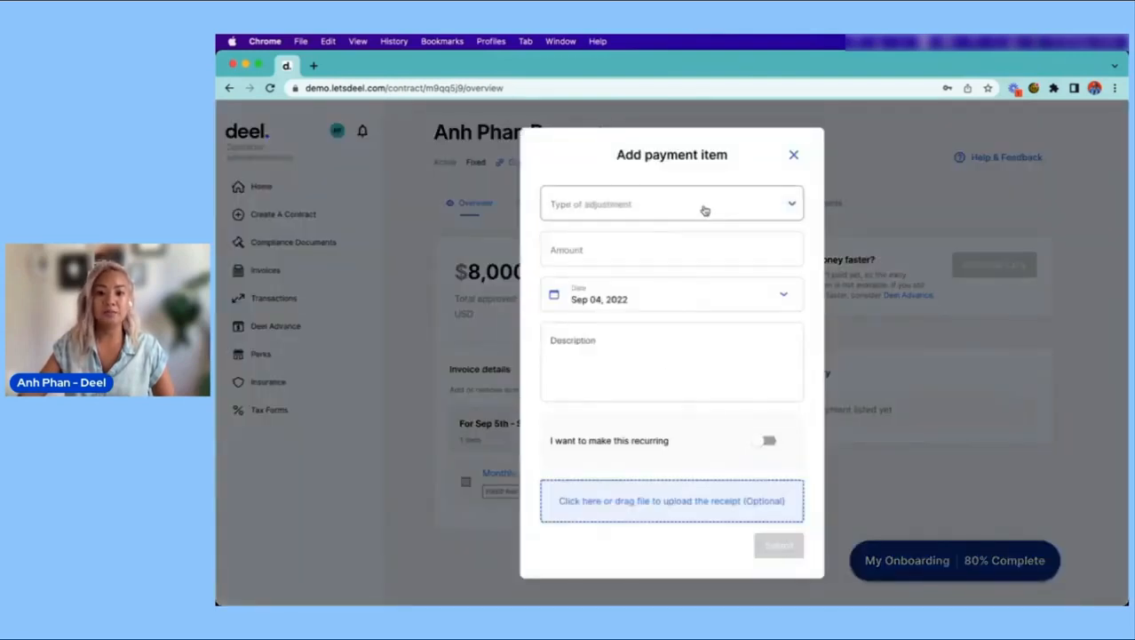
{"action": "left_click", "coordinate": [704, 210]}
{"action": "scroll", "coordinate": [725, 266], "scroll_direction": "down", "scroll_amount": 2}
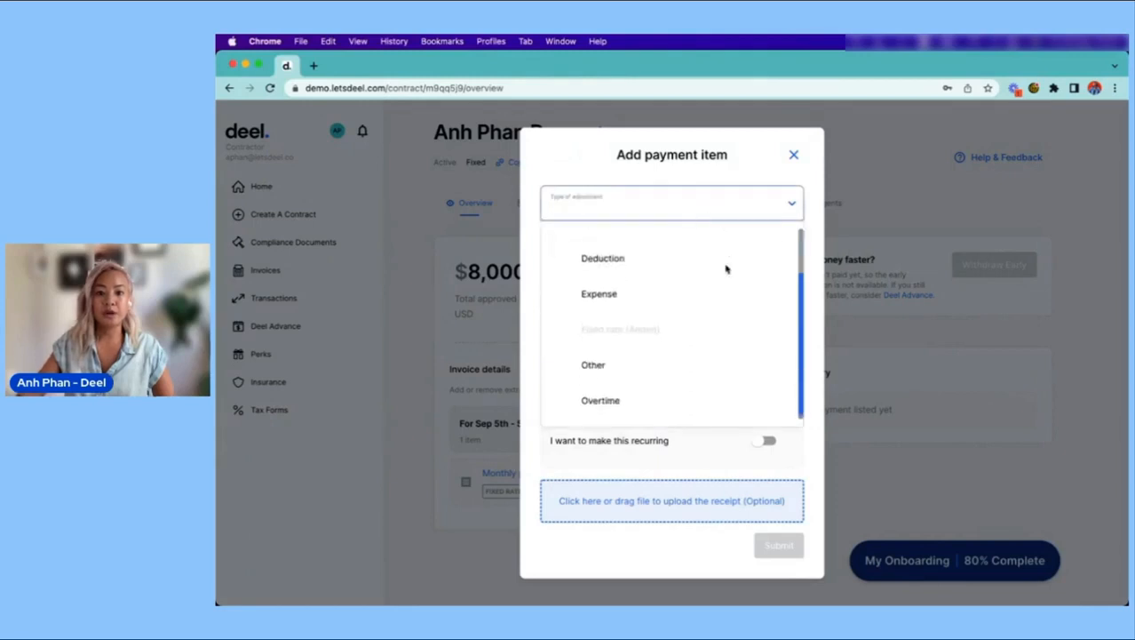
{"action": "left_click", "coordinate": [717, 296]}
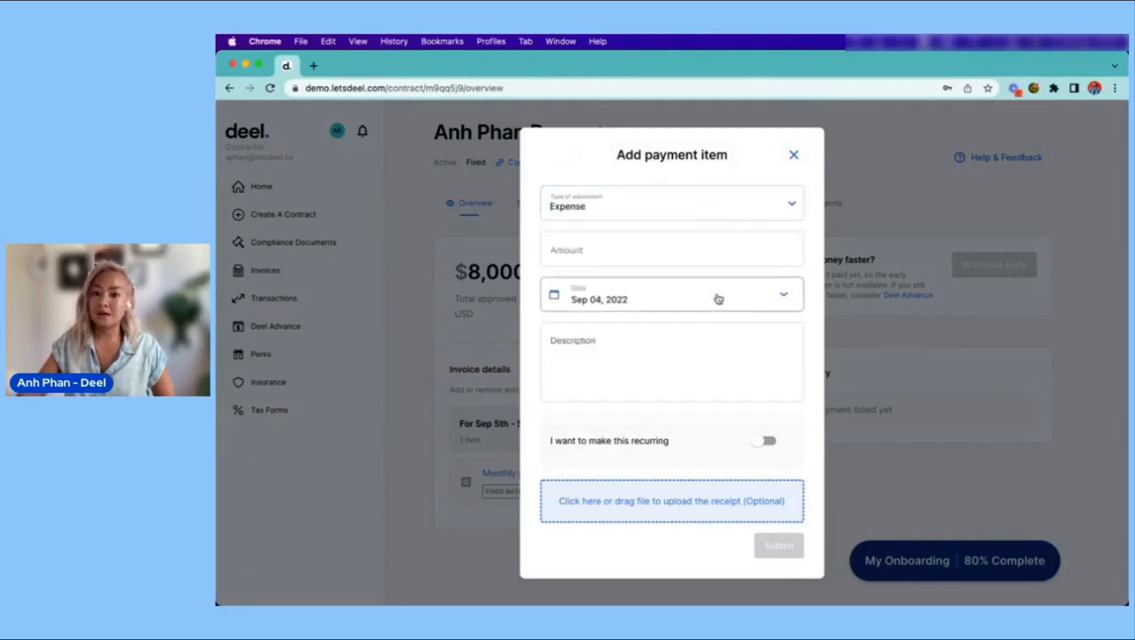
{"action": "left_click", "coordinate": [716, 256]}
{"action": "type", "text": "1"}
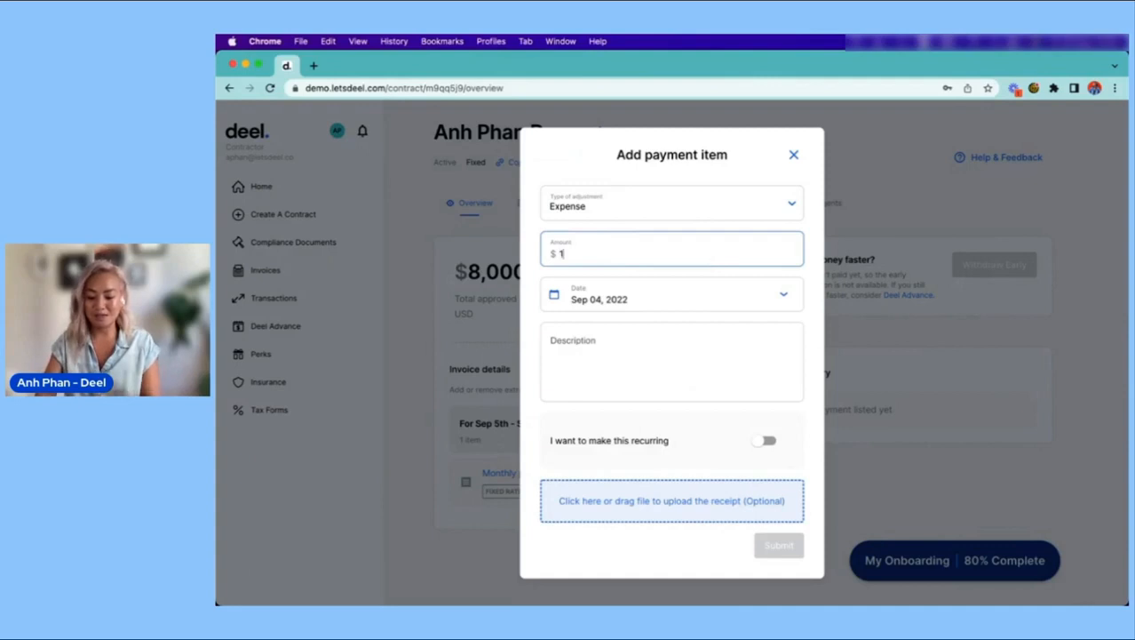
{"action": "type", "text": "00"}
Describe the payment item as "Equipment" and set its date to Sep 07, 2022.
{"action": "left_click", "coordinate": [699, 356]}
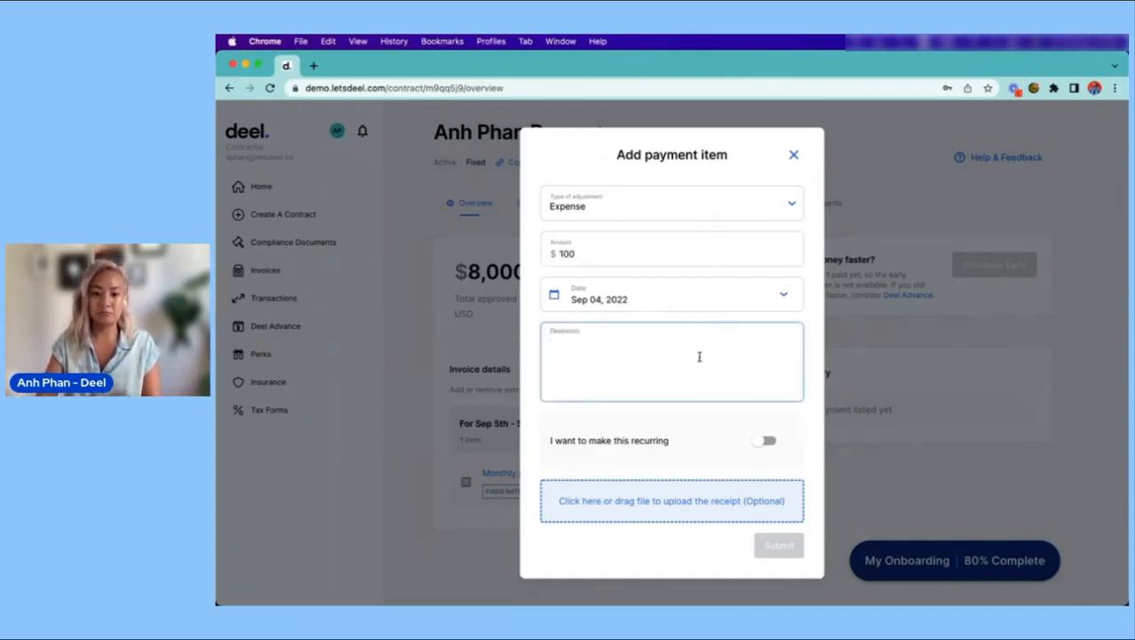
{"action": "type", "text": "E"}
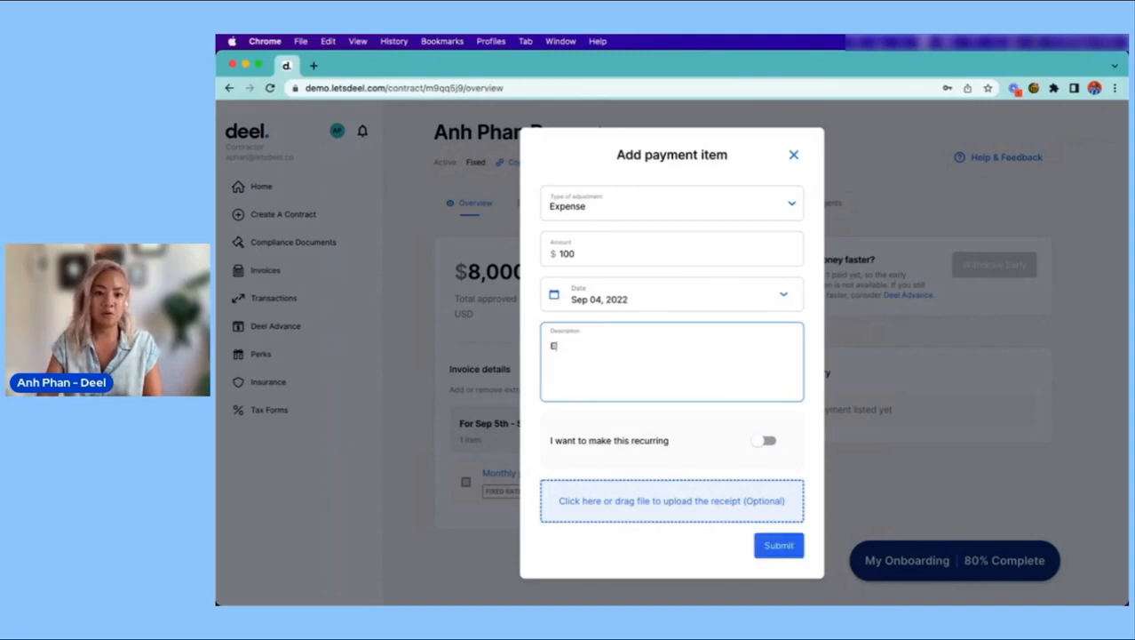
{"action": "type", "text": "qui"}
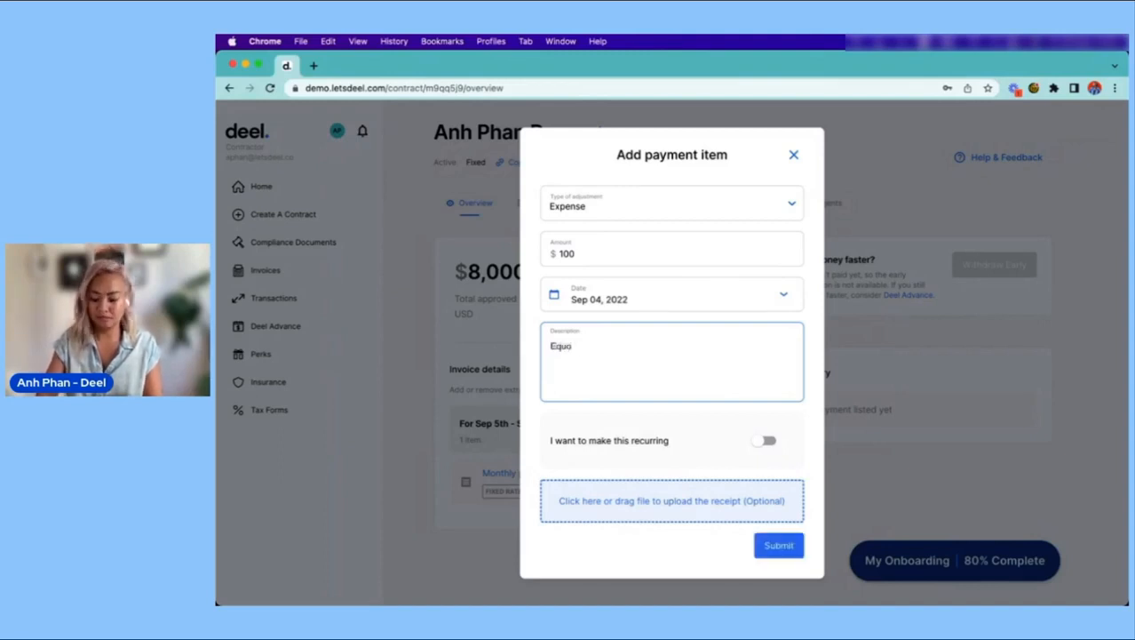
{"action": "type", "text": "pment"}
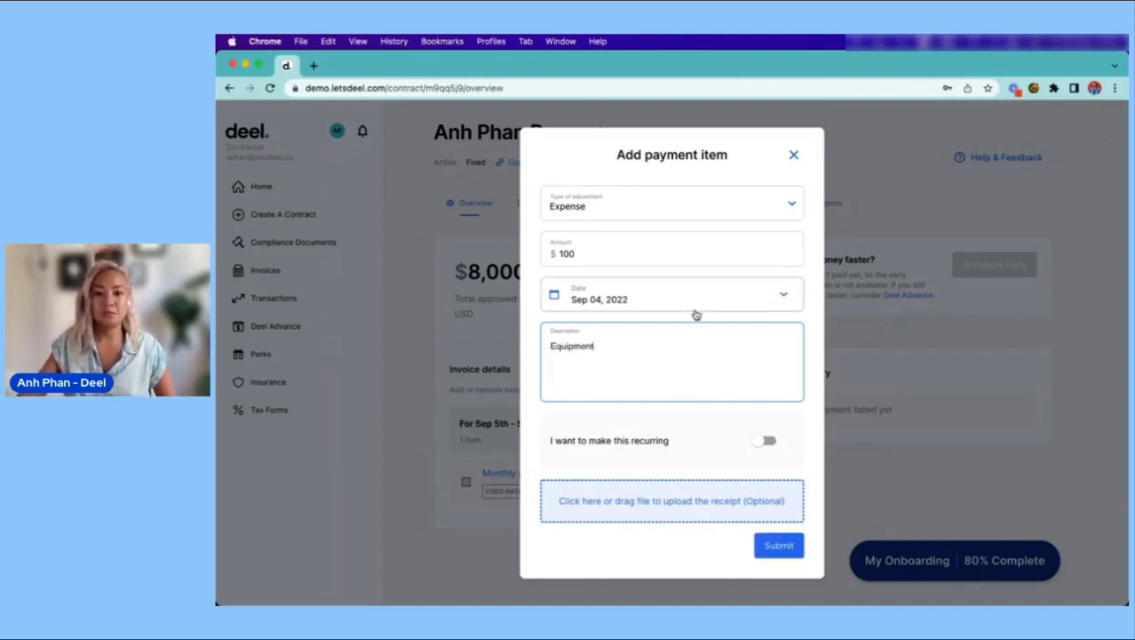
{"action": "left_click", "coordinate": [653, 307]}
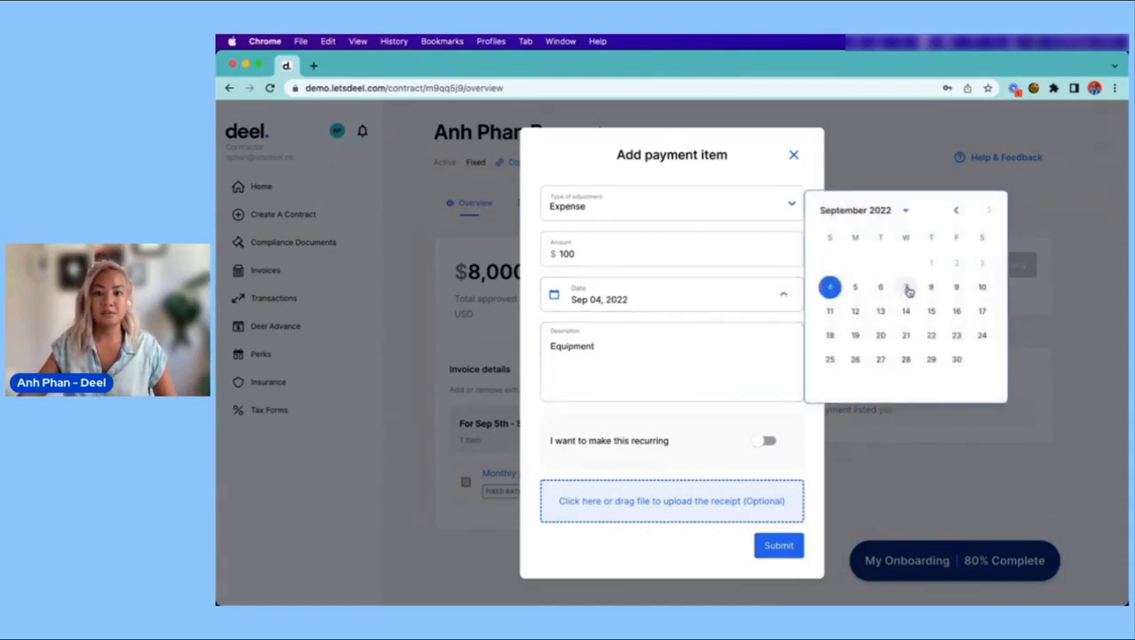
{"action": "left_click", "coordinate": [906, 287]}
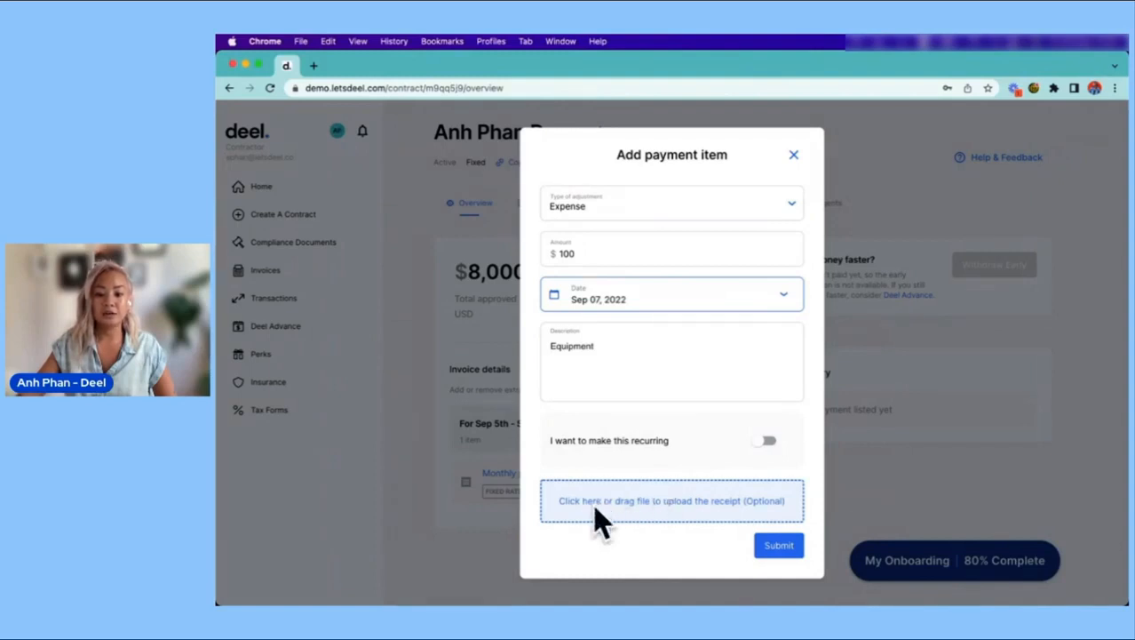
Change the payment item's adjustment type to Commission and submit it.
{"action": "left_click", "coordinate": [652, 200]}
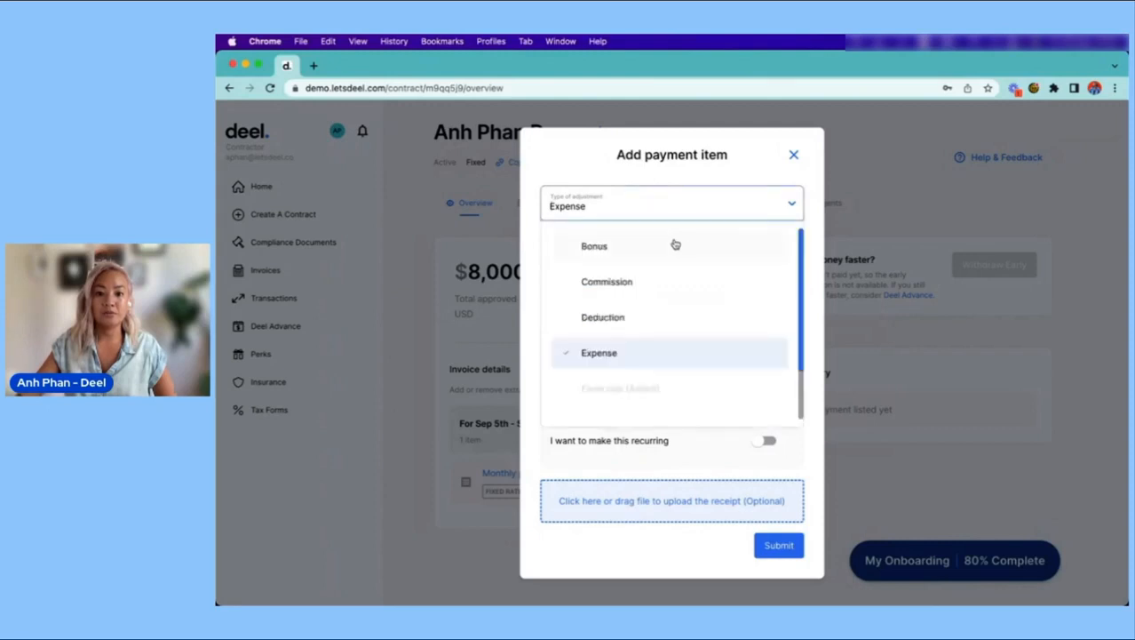
{"action": "left_click", "coordinate": [639, 297]}
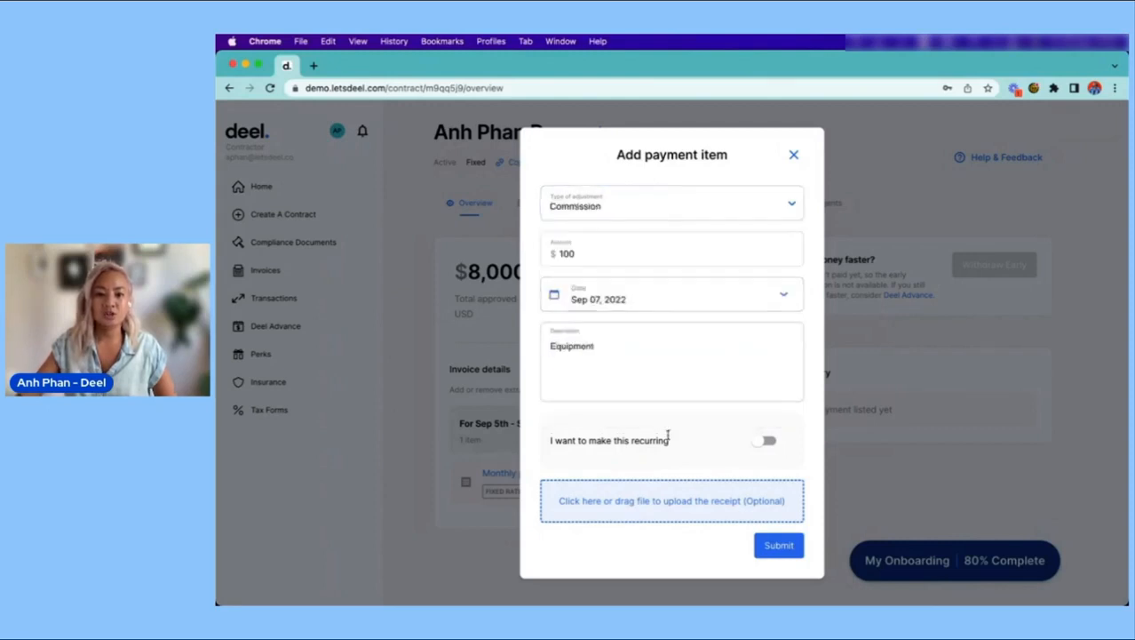
{"action": "left_click", "coordinate": [791, 546]}
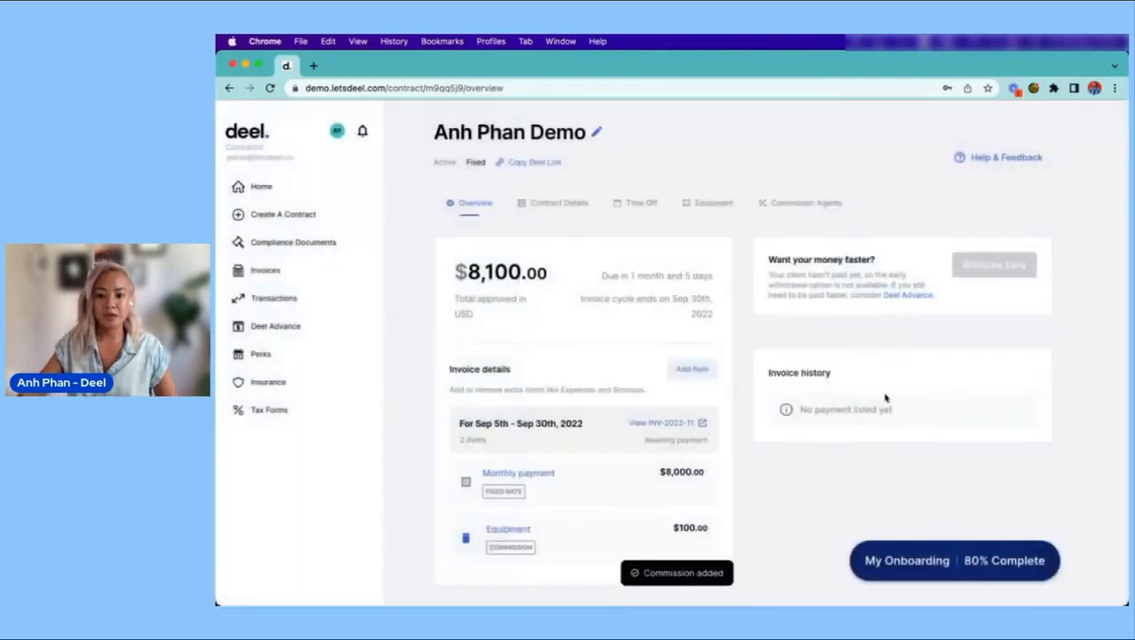
Check the updated invoice items, and open the contract details to examine the signatures, contract terms and job role.
{"action": "scroll", "coordinate": [722, 380], "scroll_direction": "down", "scroll_amount": 1}
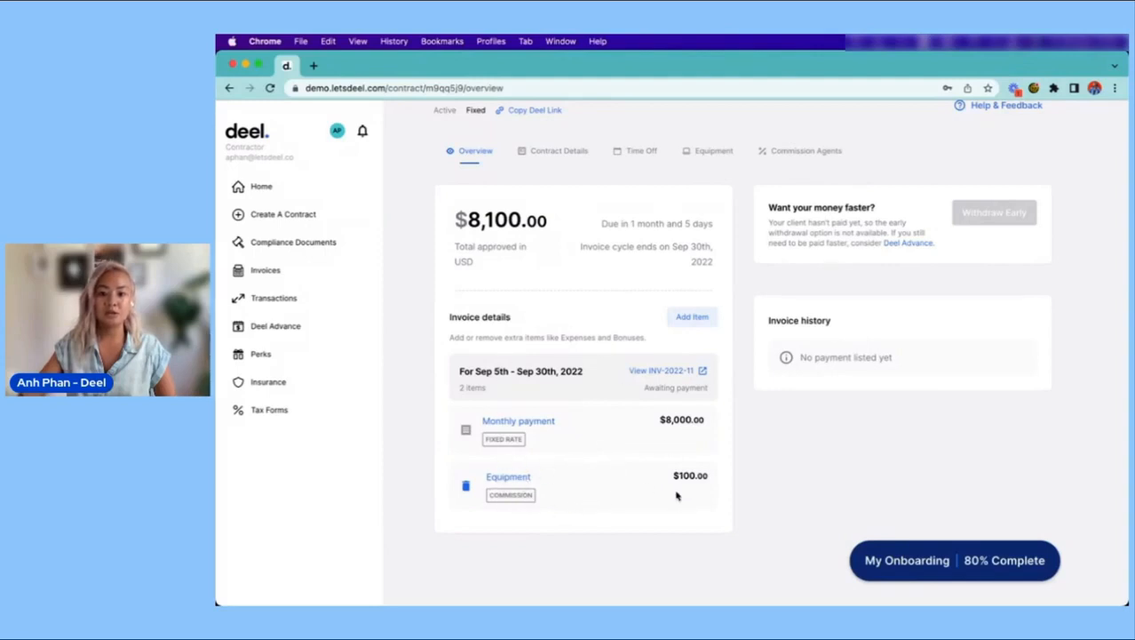
{"action": "scroll", "coordinate": [622, 481], "scroll_direction": "up", "scroll_amount": 2}
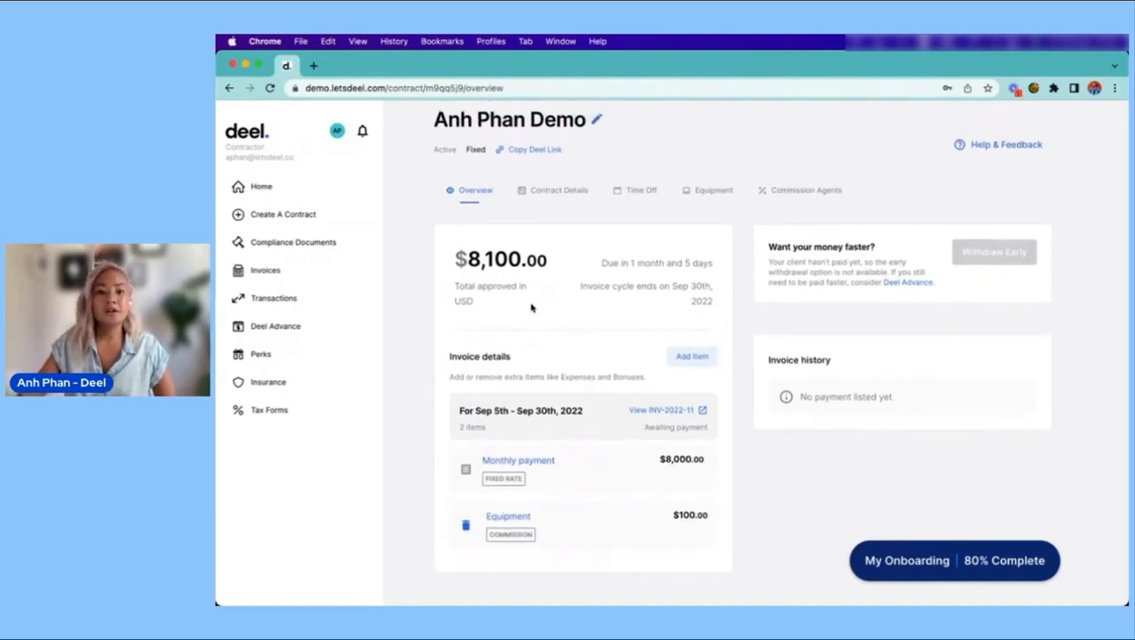
{"action": "left_click", "coordinate": [560, 190]}
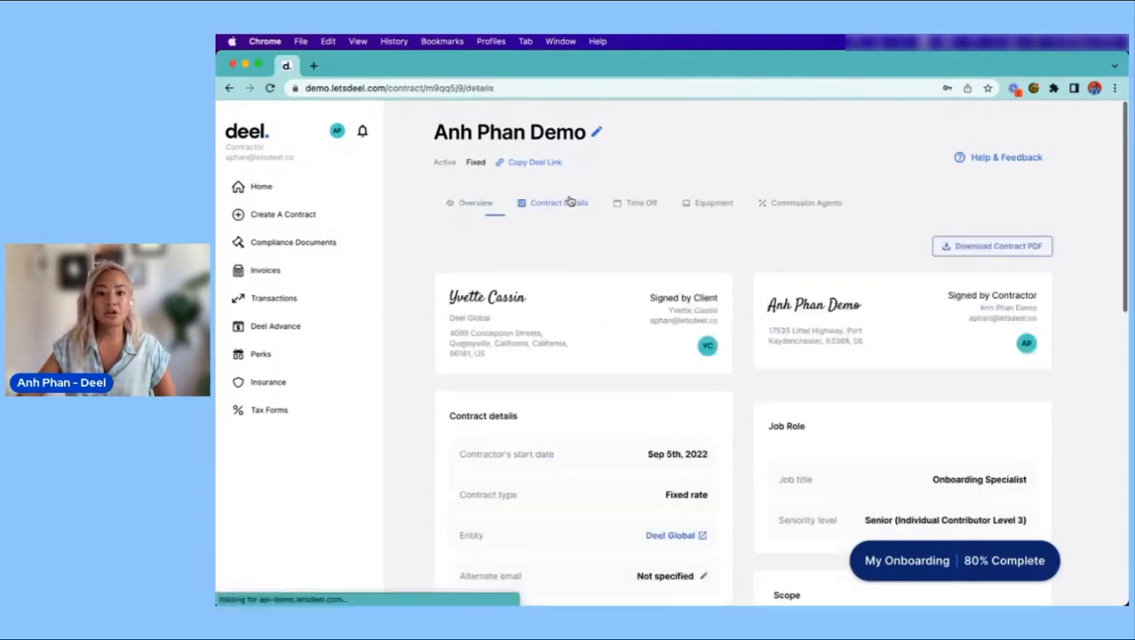
{"action": "scroll", "coordinate": [1004, 257], "scroll_direction": "down", "scroll_amount": 3}
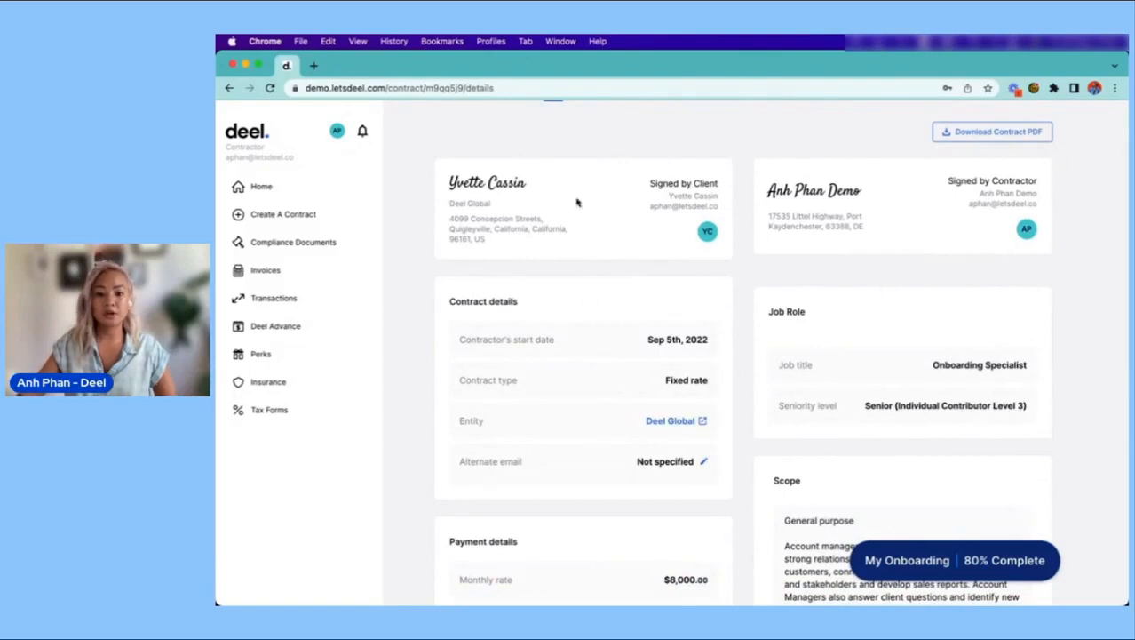
Examine the contract's payment details, first payment, scope of work, end-date option and country compliance information.
{"action": "scroll", "coordinate": [684, 250], "scroll_direction": "down", "scroll_amount": 2}
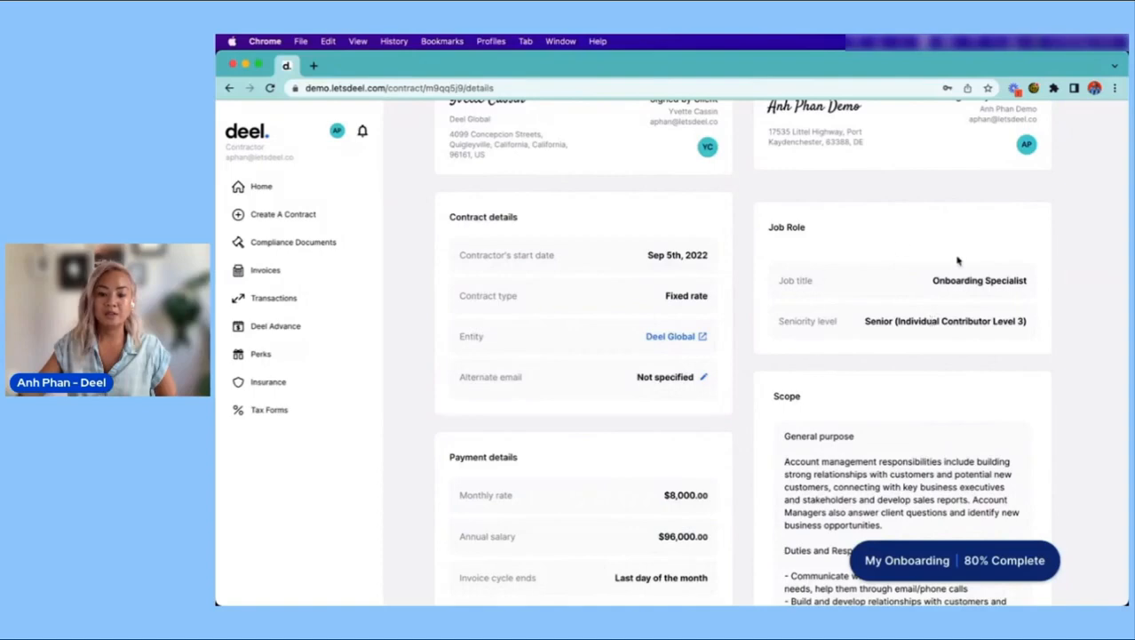
{"action": "scroll", "coordinate": [815, 353], "scroll_direction": "down", "scroll_amount": 3}
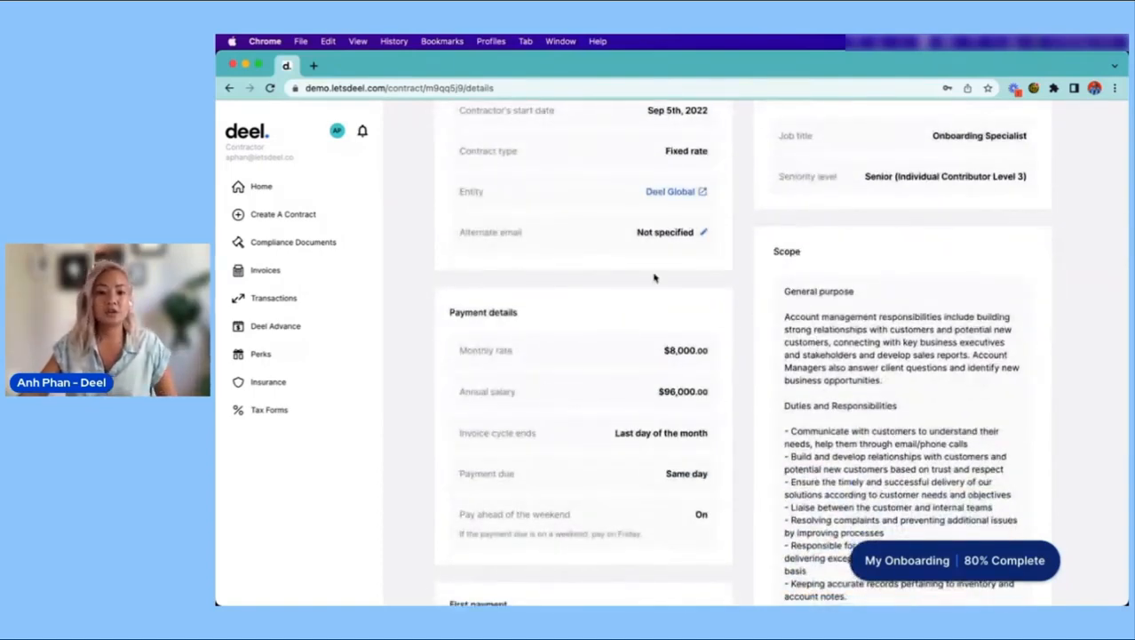
{"action": "scroll", "coordinate": [655, 278], "scroll_direction": "down", "scroll_amount": 7}
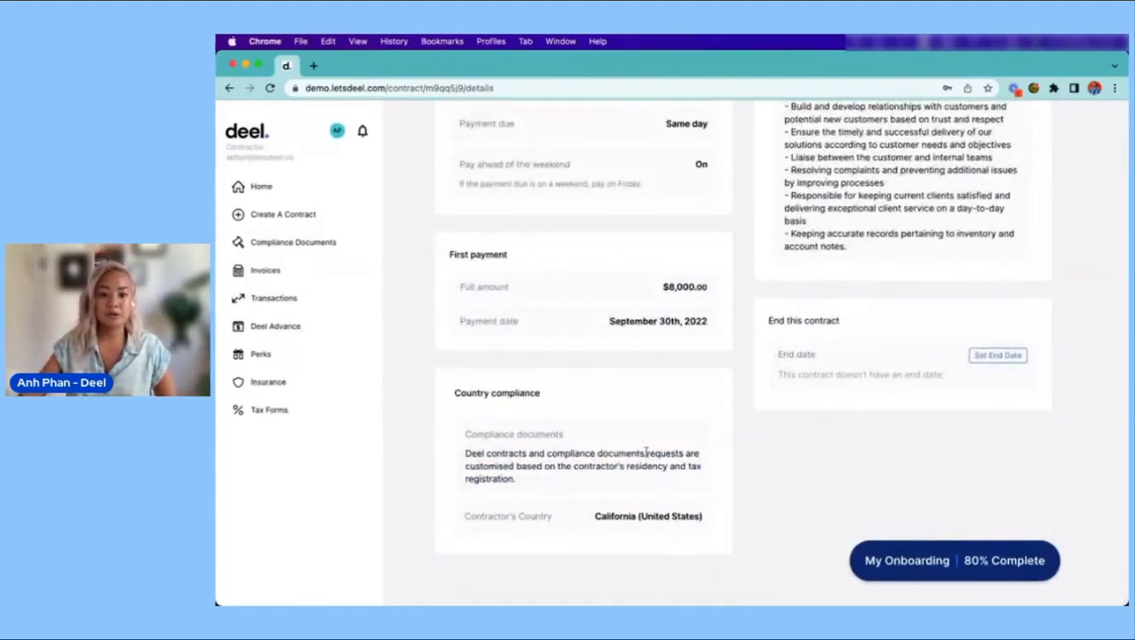
{"action": "scroll", "coordinate": [901, 397], "scroll_direction": "up", "scroll_amount": 1}
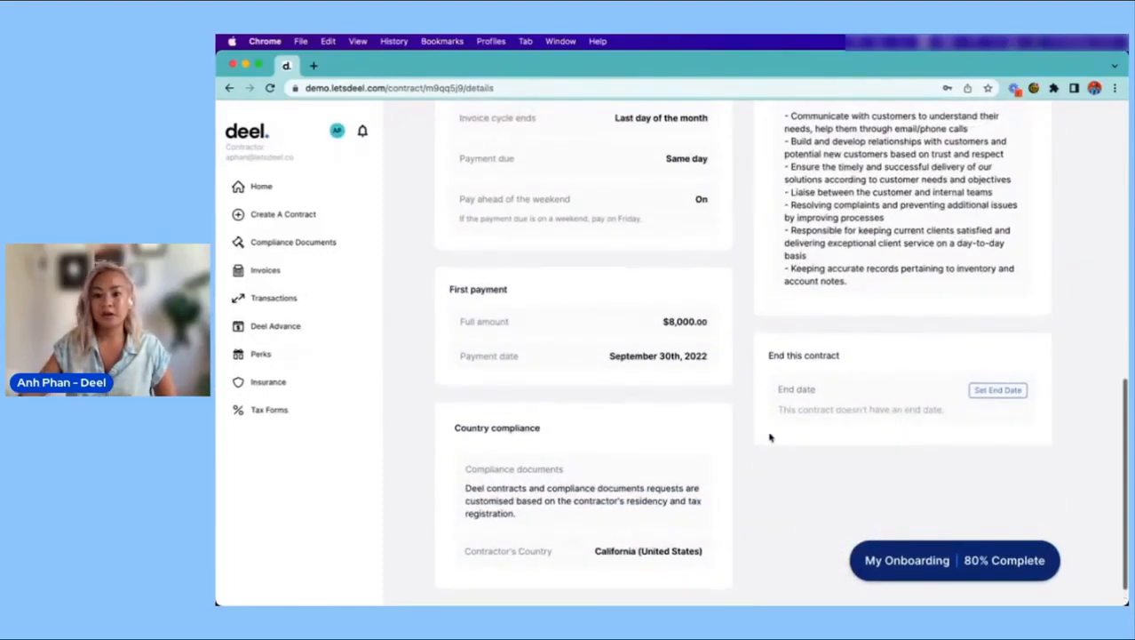
{"action": "scroll", "coordinate": [868, 435], "scroll_direction": "up", "scroll_amount": 7}
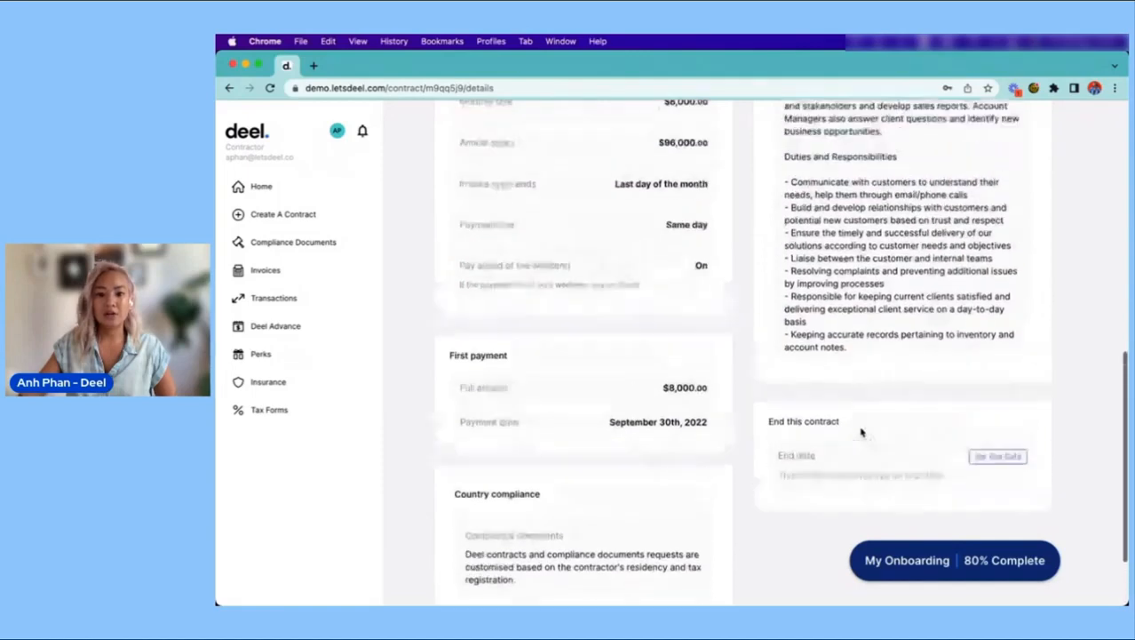
{"action": "scroll", "coordinate": [861, 432], "scroll_direction": "down", "scroll_amount": 7}
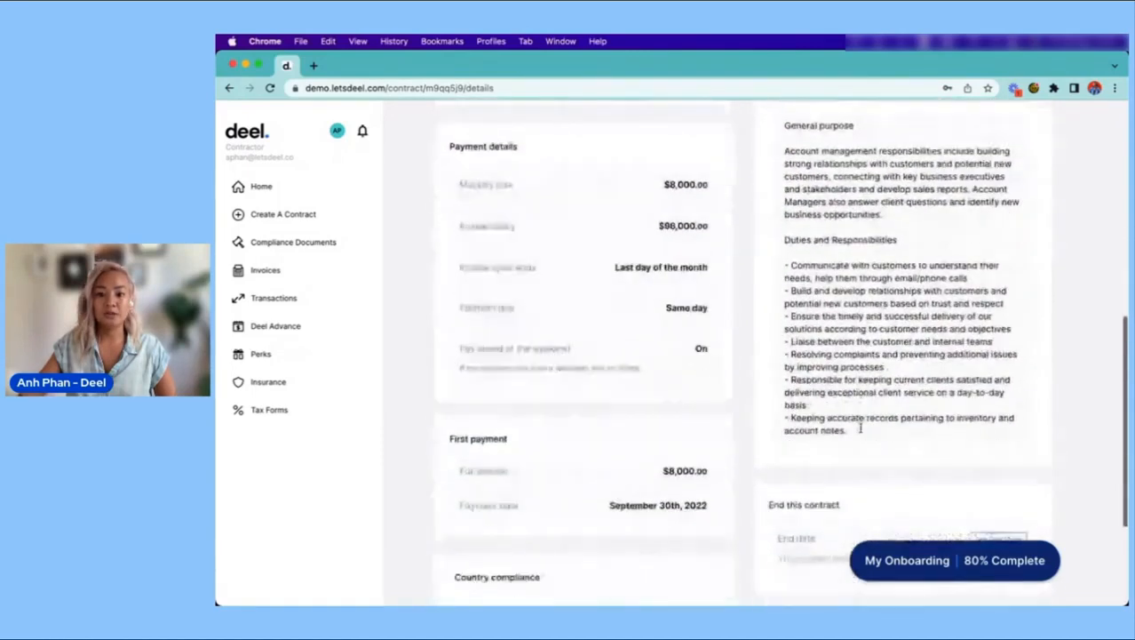
{"action": "scroll", "coordinate": [861, 432], "scroll_direction": "up", "scroll_amount": 12}
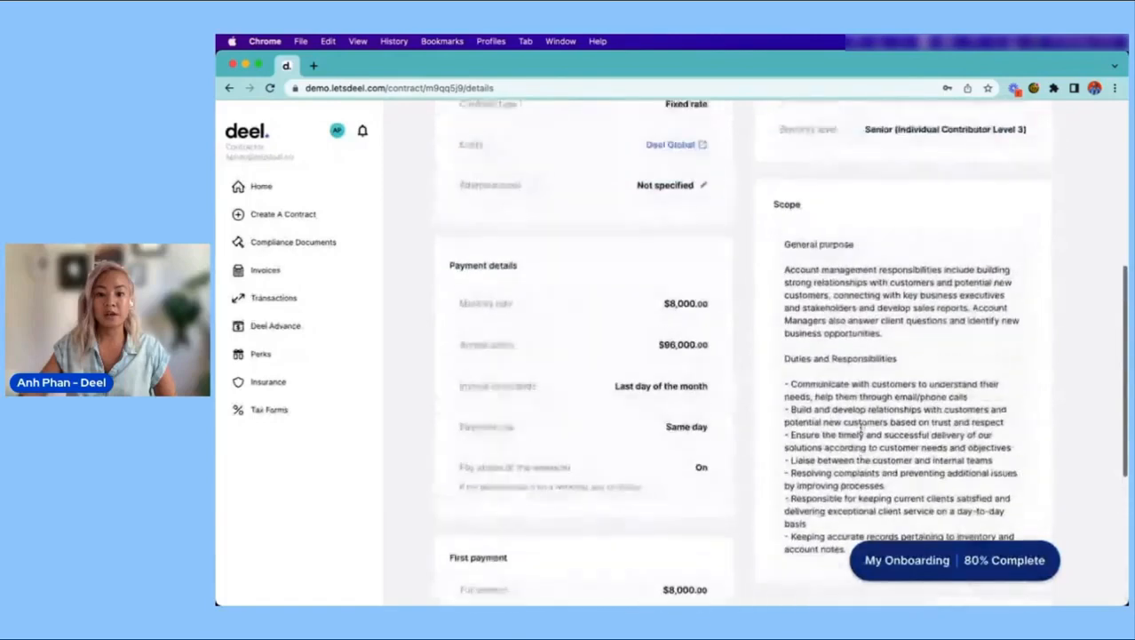
{"action": "scroll", "coordinate": [861, 431], "scroll_direction": "up", "scroll_amount": 2}
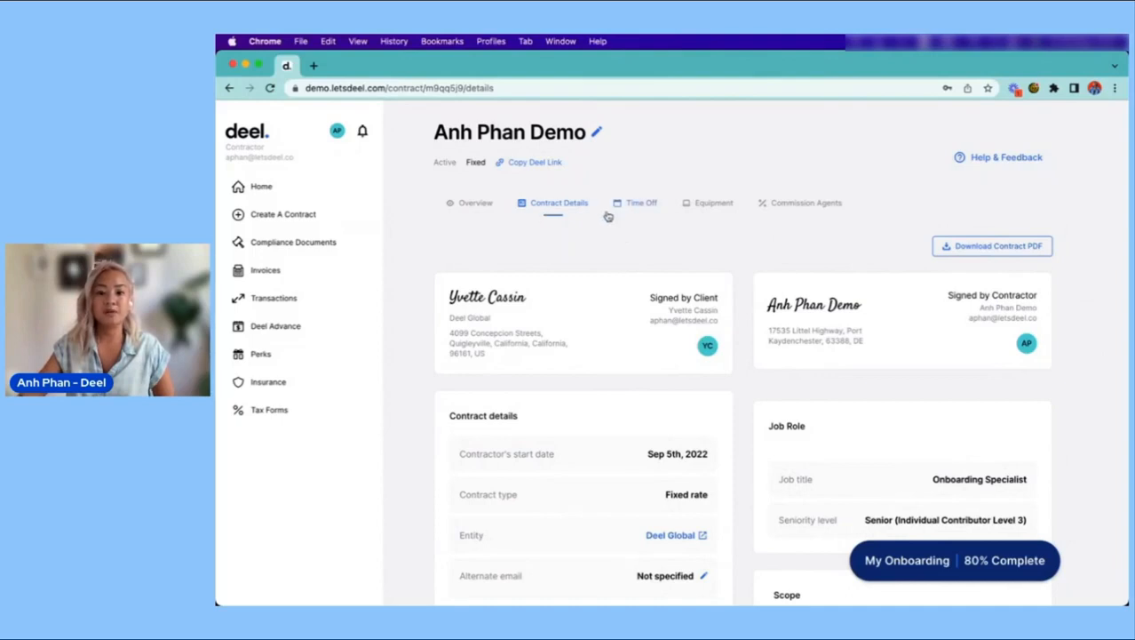
Request time off on the contract from Sep 05, 2022 to Sep 07, 2022 with the reason "Out of office".
{"action": "left_click", "coordinate": [634, 213]}
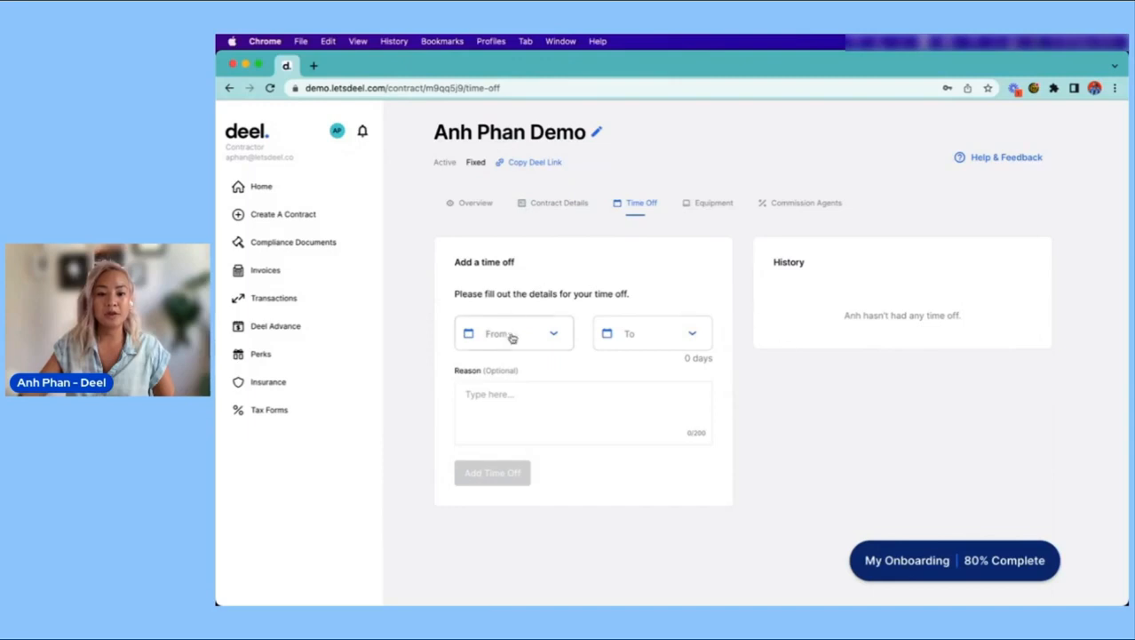
{"action": "left_click", "coordinate": [514, 339]}
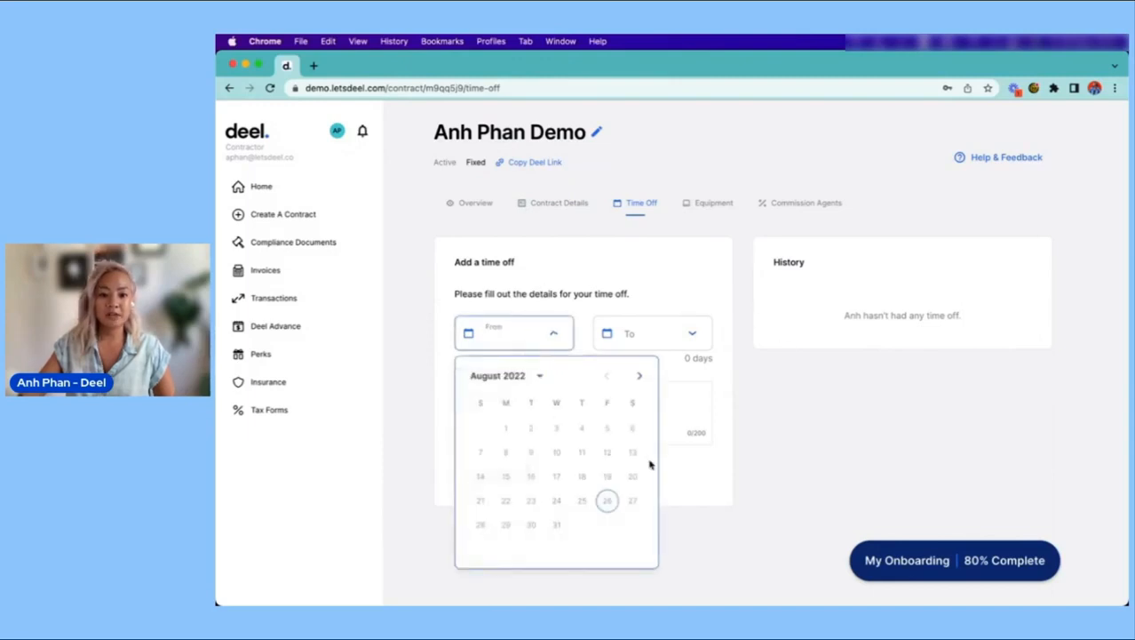
{"action": "left_click", "coordinate": [641, 378]}
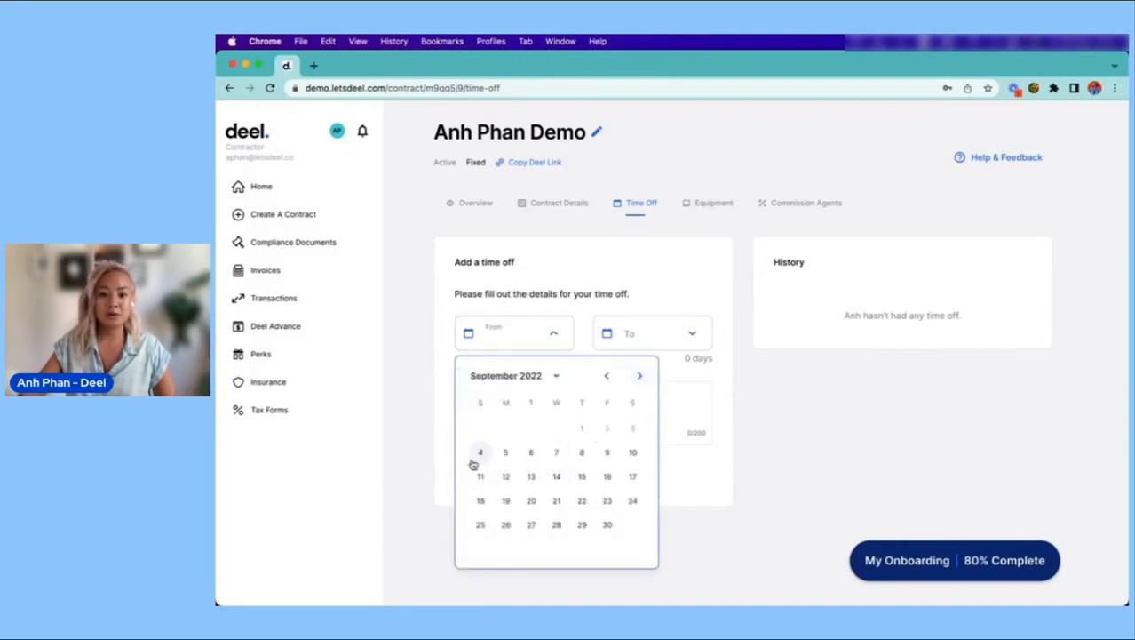
{"action": "left_click", "coordinate": [507, 454]}
{"action": "left_click", "coordinate": [684, 346]}
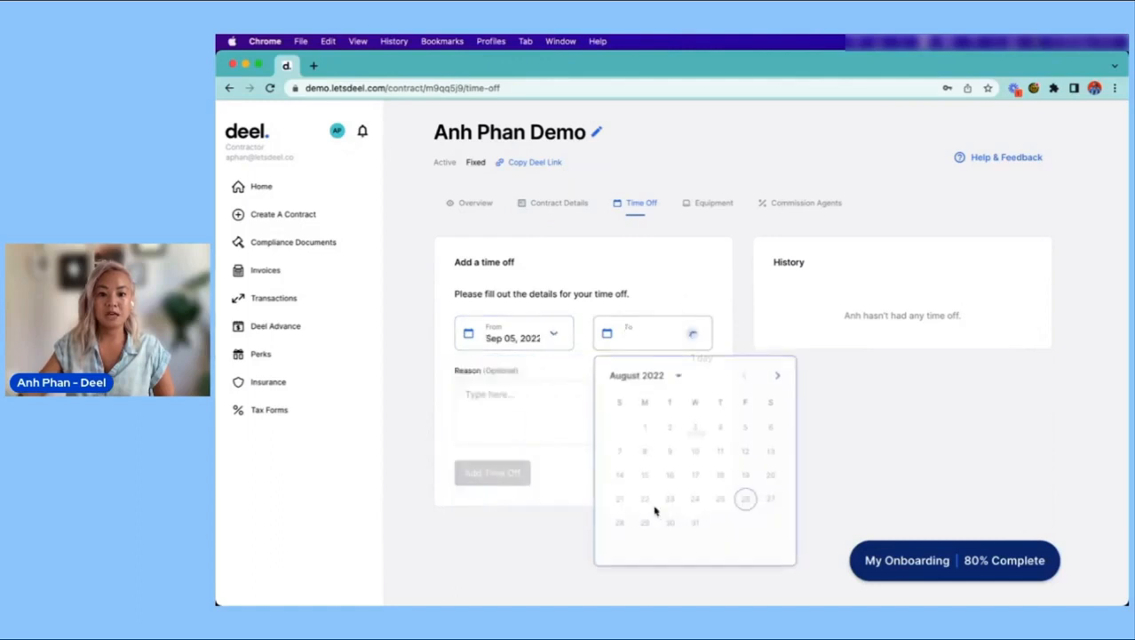
{"action": "left_click", "coordinate": [779, 376]}
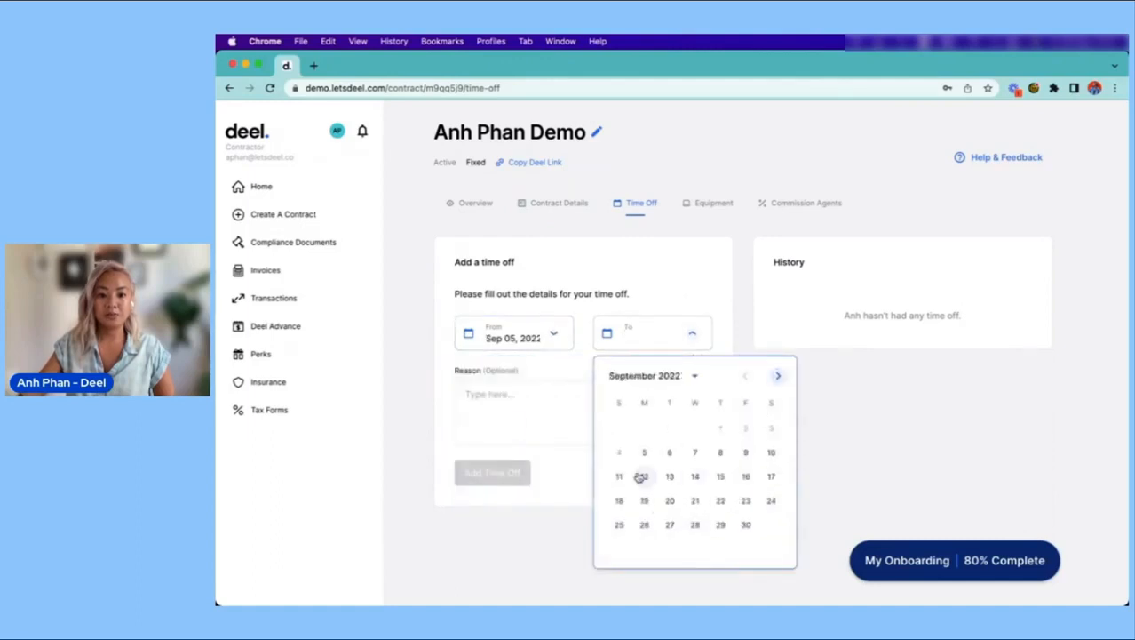
{"action": "left_click", "coordinate": [697, 455]}
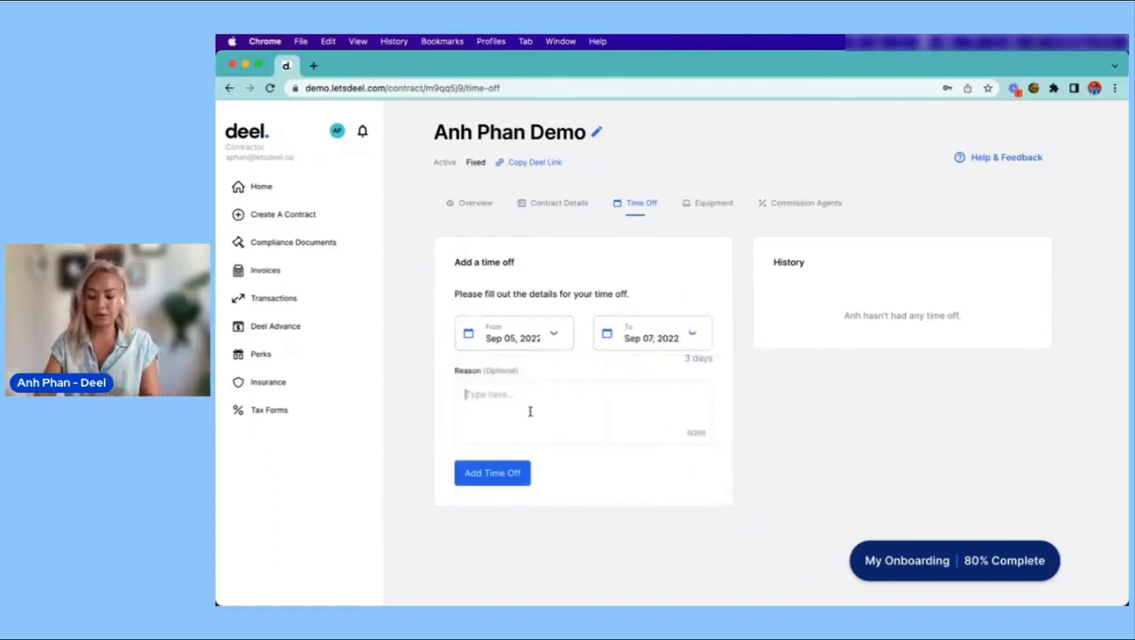
{"action": "type", "text": "Out of office"}
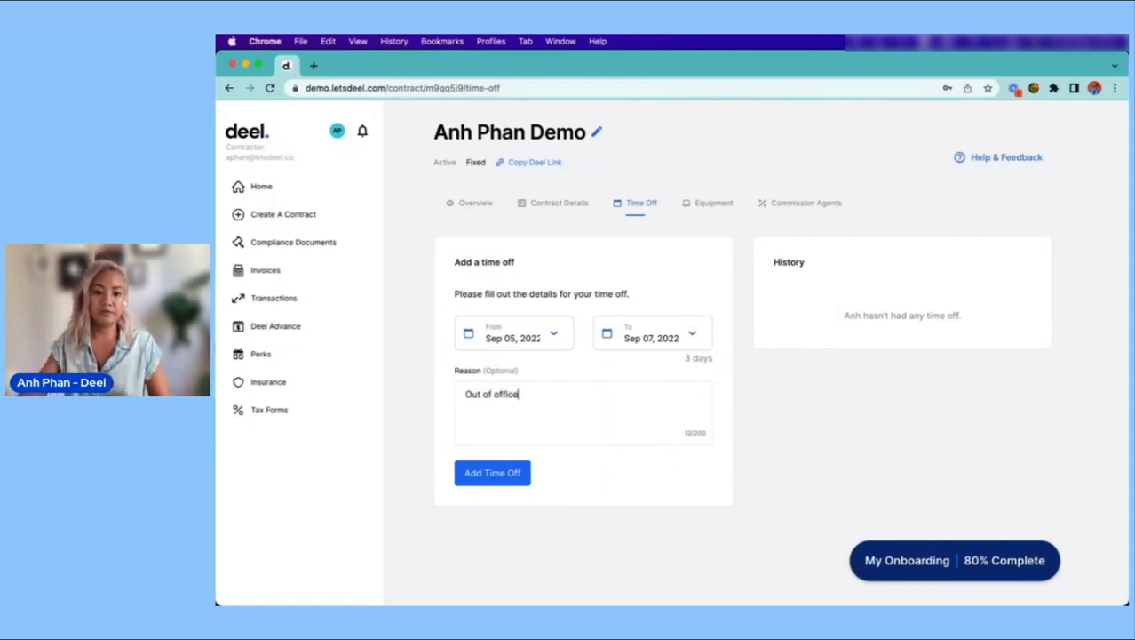
{"action": "left_click", "coordinate": [512, 476]}
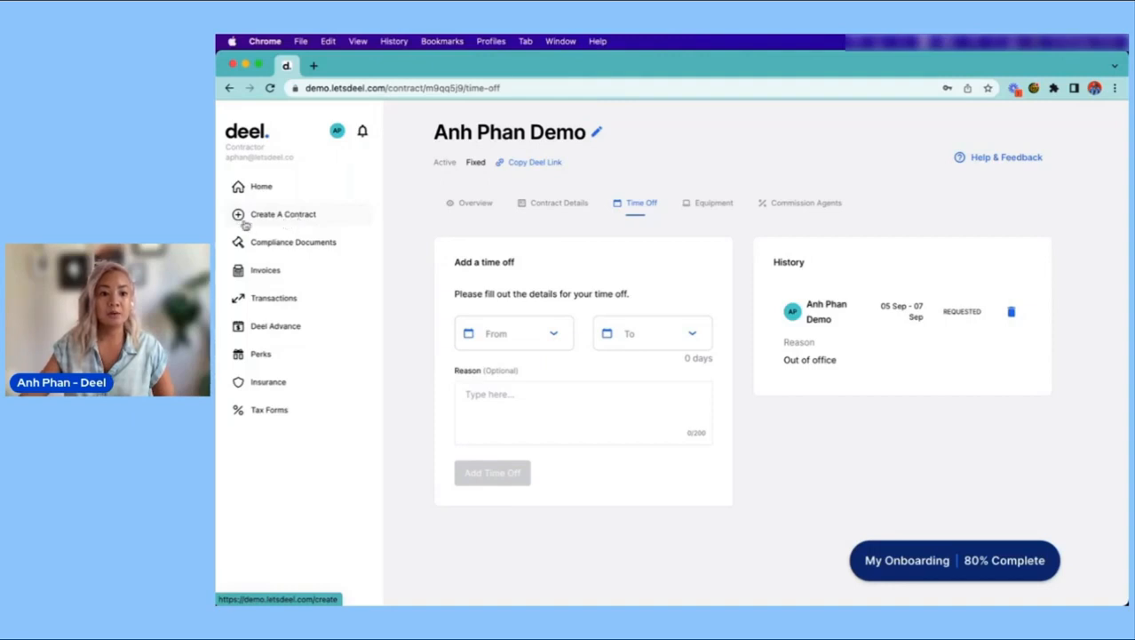
Look at the contract types available for creating a new contract, and return to the home page.
{"action": "left_click", "coordinate": [313, 218]}
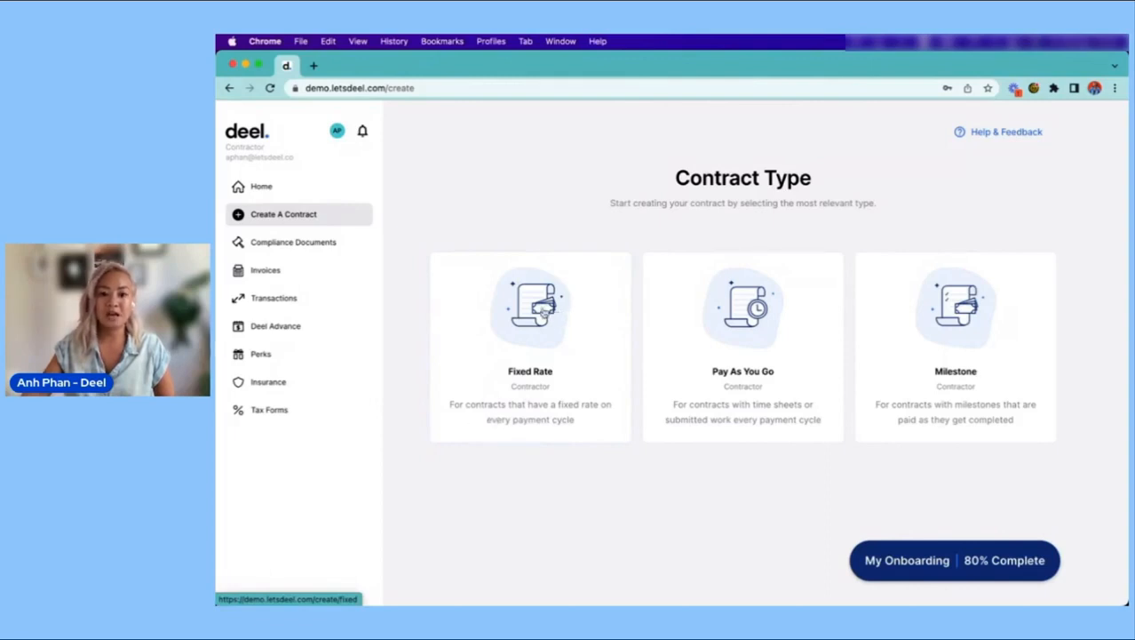
{"action": "left_click", "coordinate": [266, 186]}
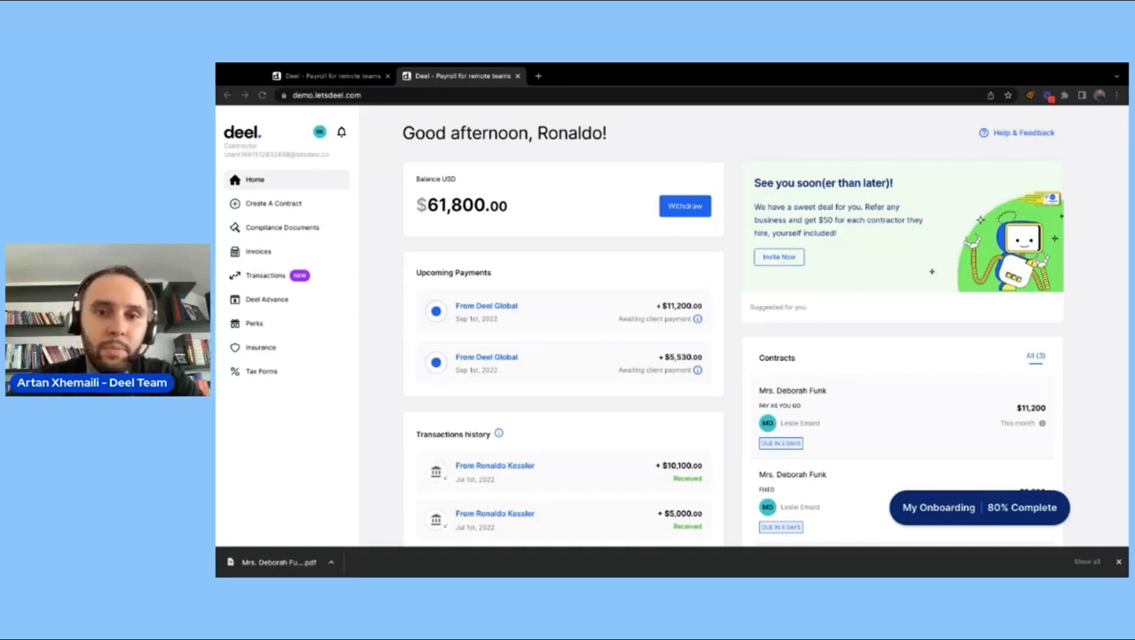
Open the invoice list and examine the most recent invoice for Jul 1st - Aug 1st, 2022.
{"action": "left_click", "coordinate": [307, 254]}
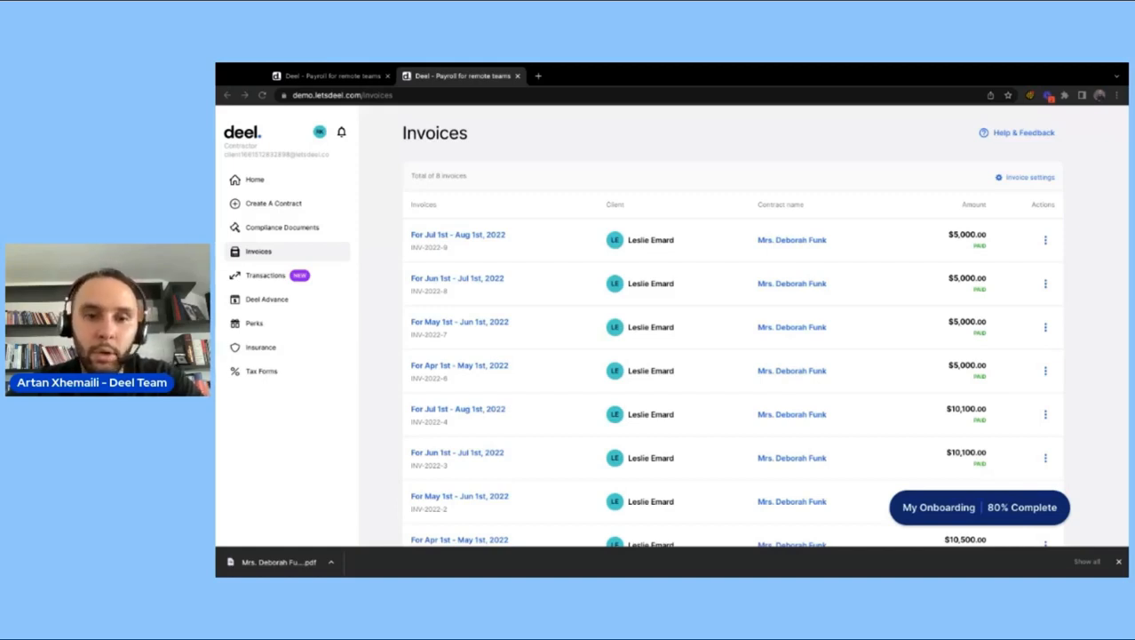
{"action": "left_click", "coordinate": [489, 238]}
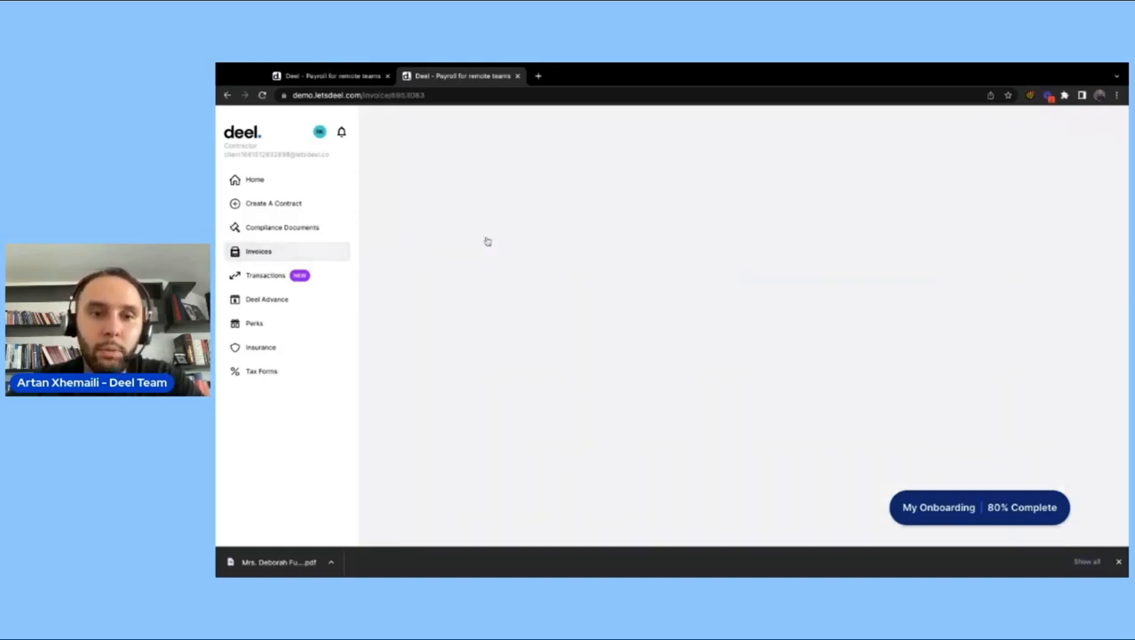
{"action": "scroll", "coordinate": [690, 405], "scroll_direction": "down", "scroll_amount": 1}
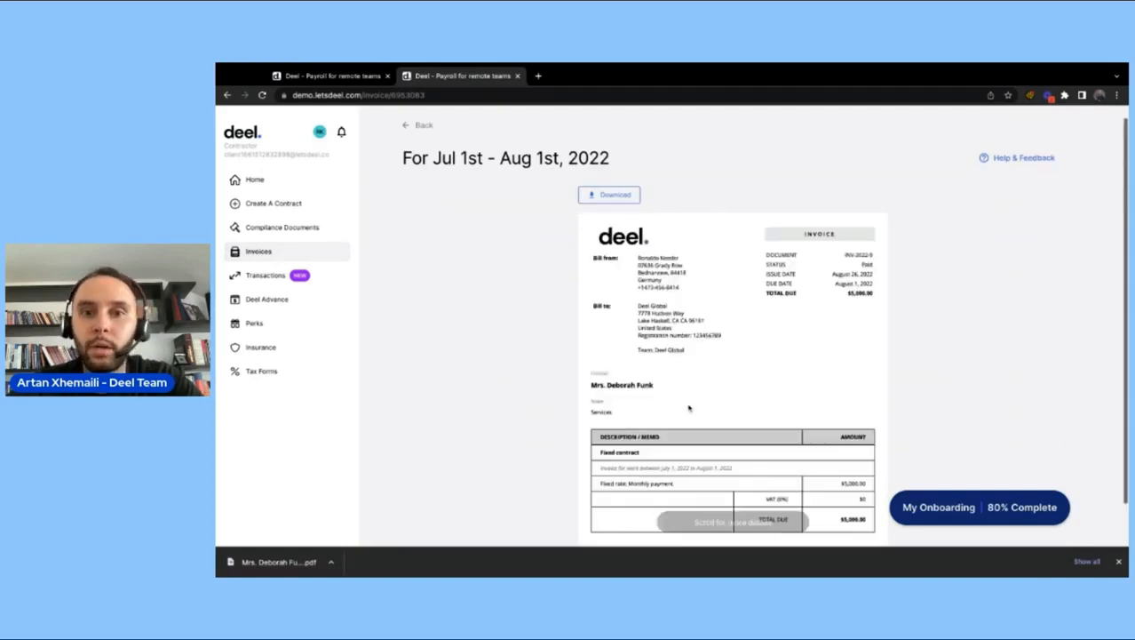
{"action": "scroll", "coordinate": [689, 407], "scroll_direction": "down", "scroll_amount": 3}
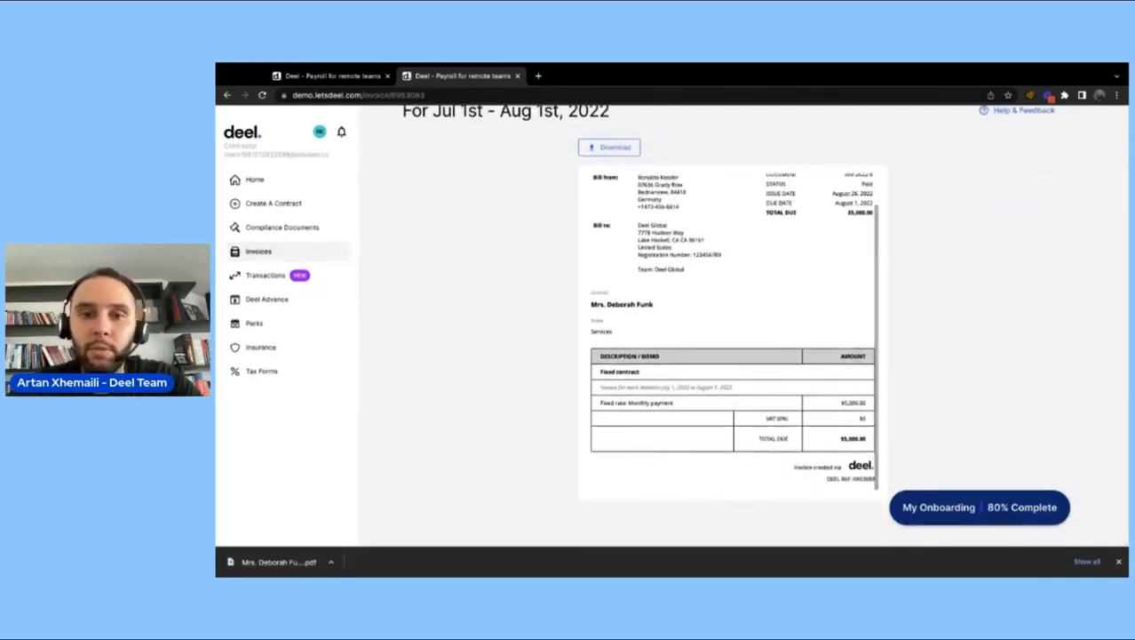
{"action": "scroll", "coordinate": [689, 406], "scroll_direction": "up", "scroll_amount": 3}
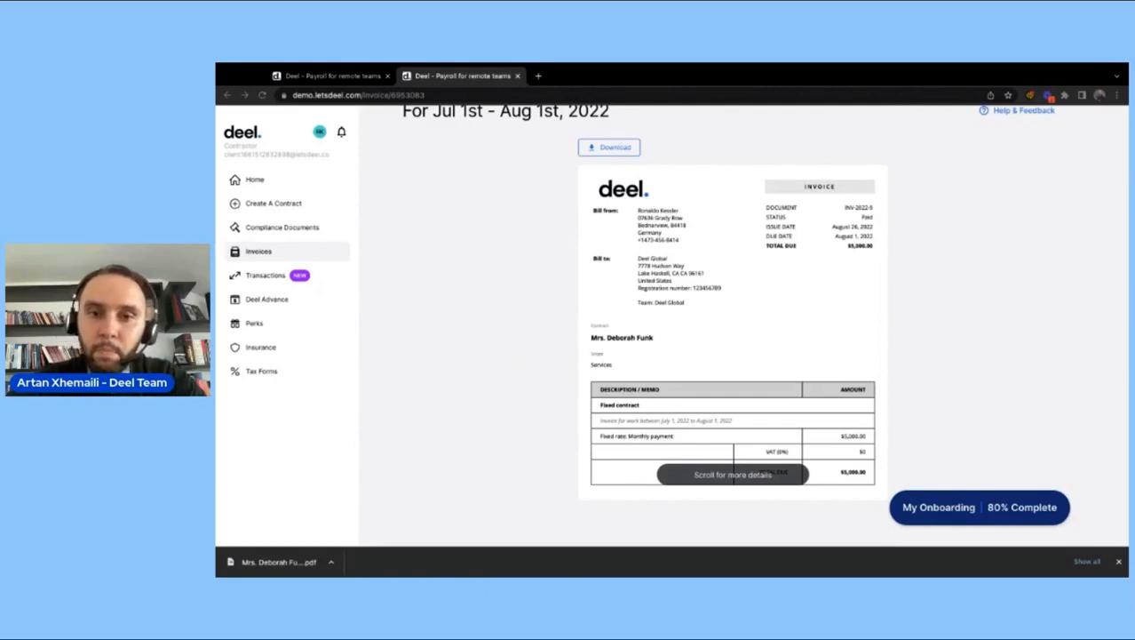
{"action": "scroll", "coordinate": [713, 303], "scroll_direction": "up", "scroll_amount": 1}
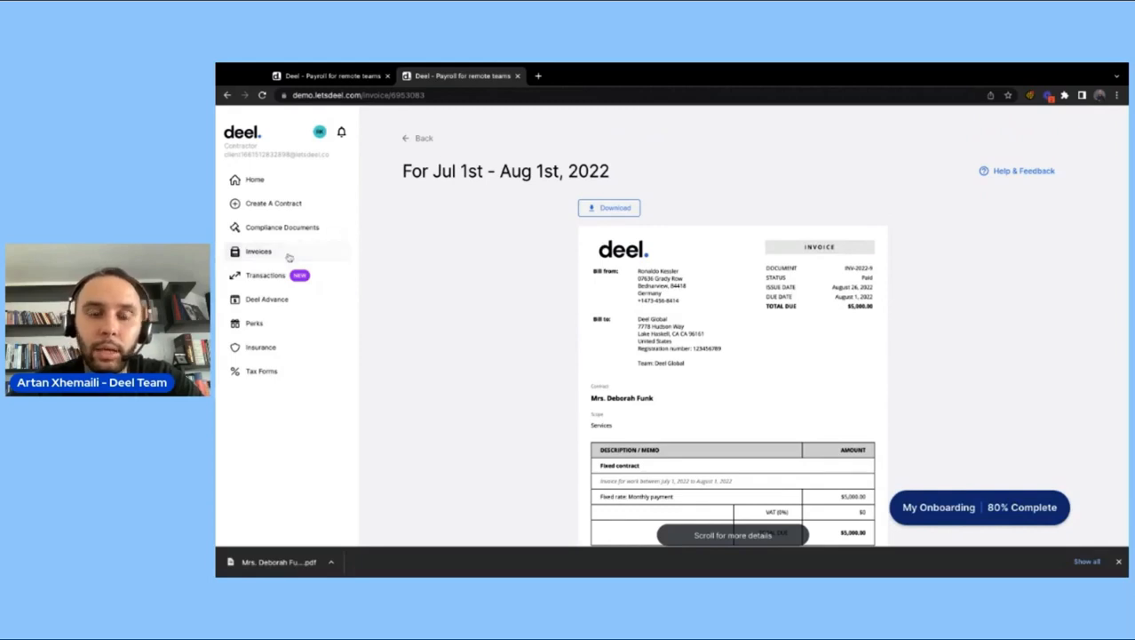
Open the invoice settings from the invoice list and examine the invoice details, numbering and customization options.
{"action": "left_click", "coordinate": [280, 256]}
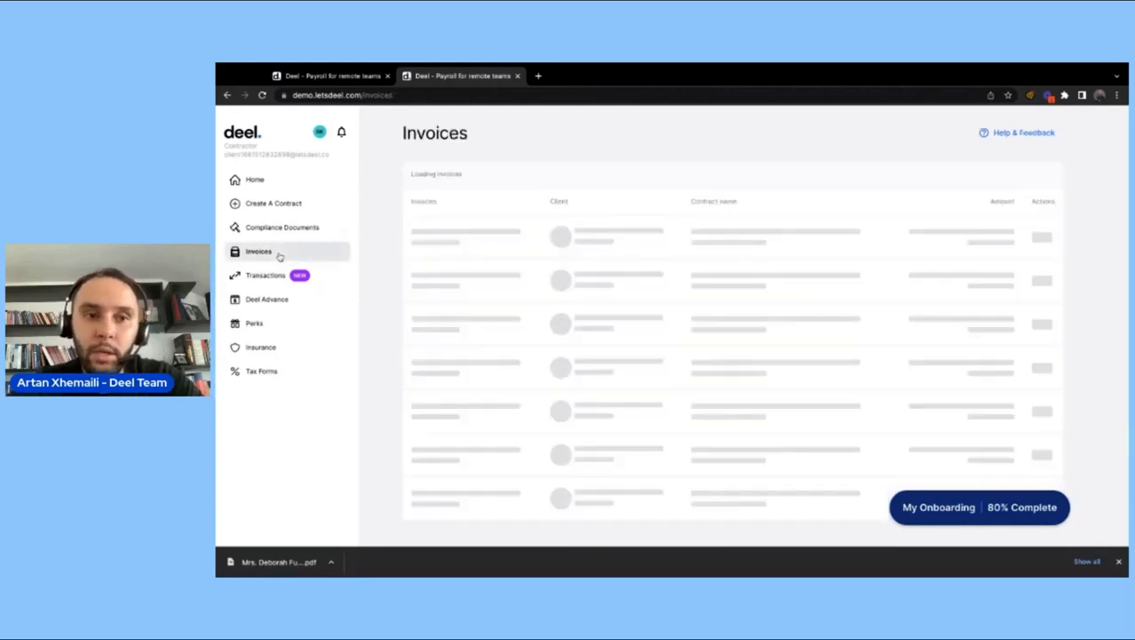
{"action": "left_click", "coordinate": [1022, 177]}
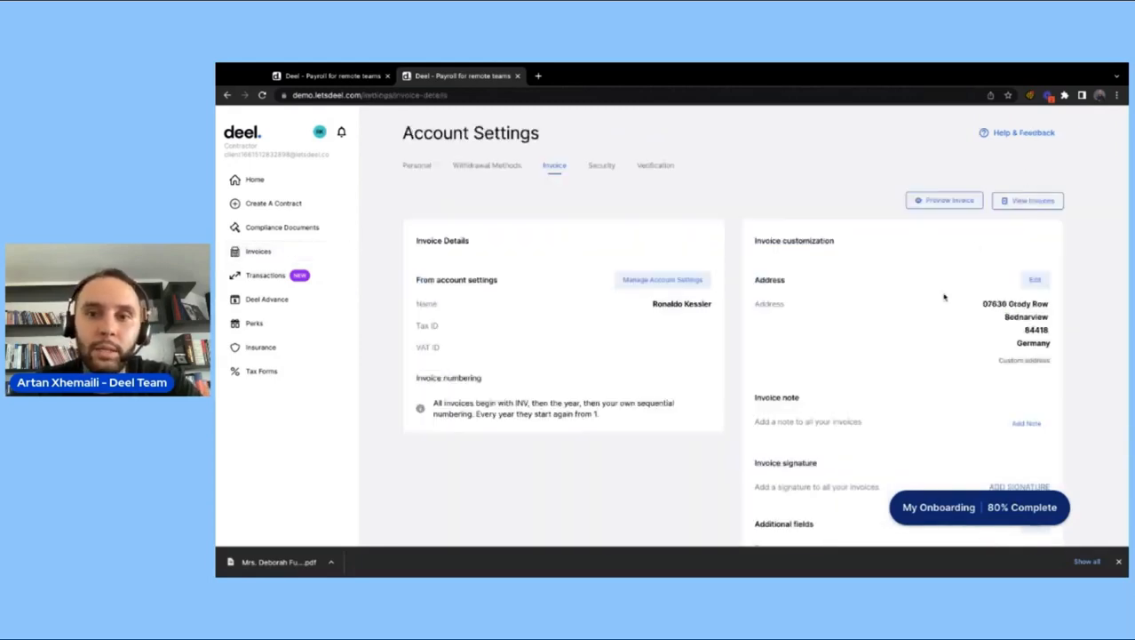
{"action": "scroll", "coordinate": [924, 391], "scroll_direction": "down", "scroll_amount": 3}
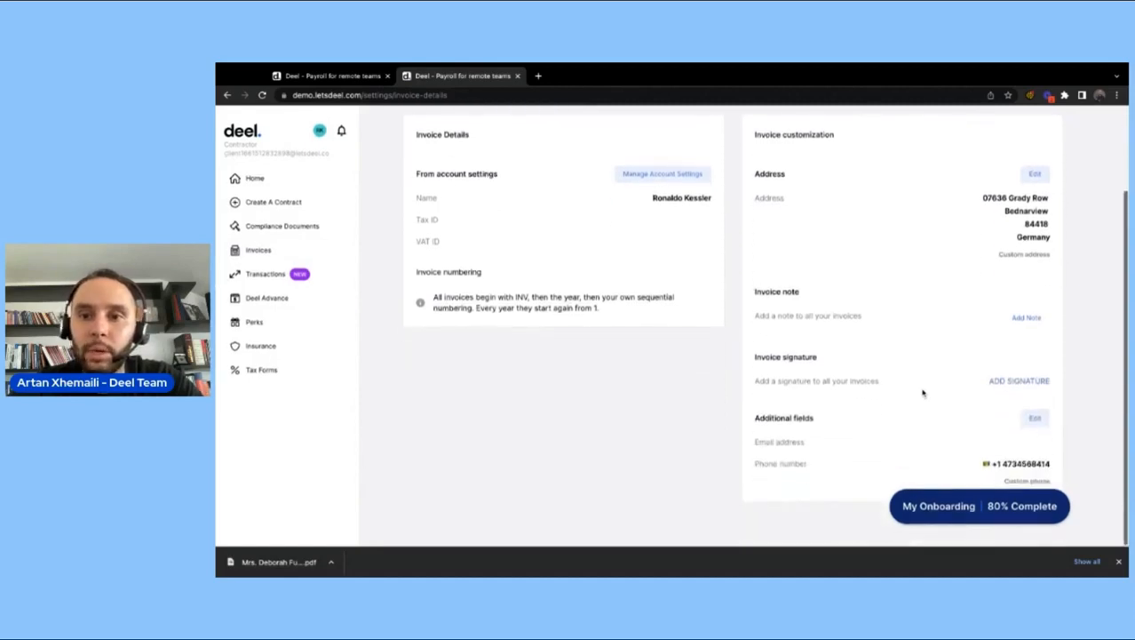
{"action": "scroll", "coordinate": [923, 393], "scroll_direction": "up", "scroll_amount": 1}
{"action": "scroll", "coordinate": [941, 395], "scroll_direction": "down", "scroll_amount": 1}
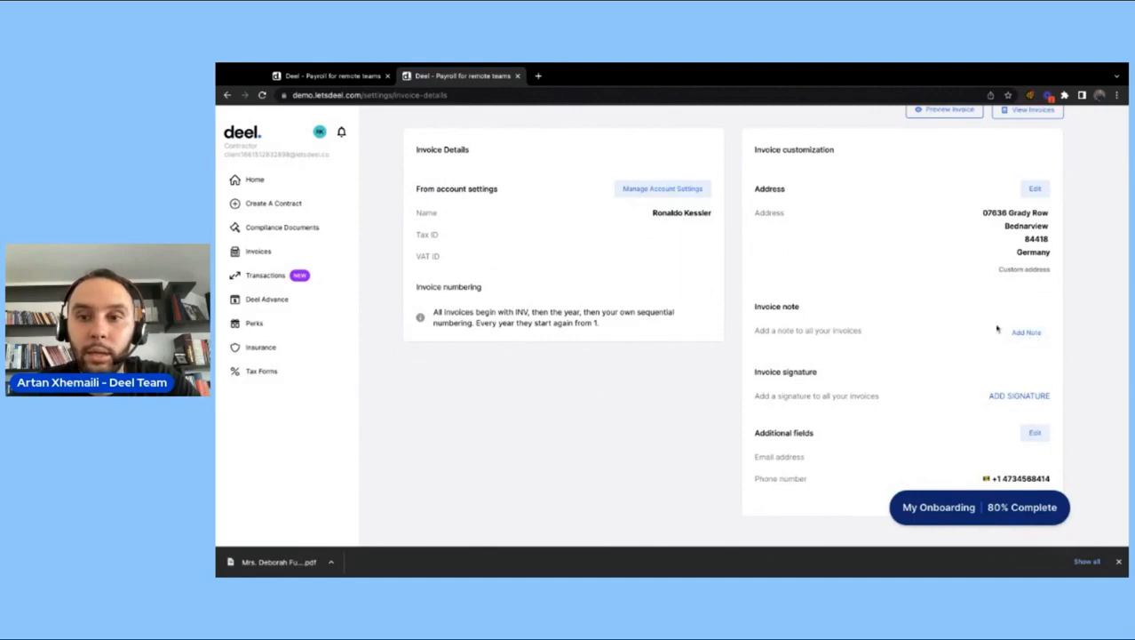
{"action": "scroll", "coordinate": [995, 329], "scroll_direction": "up", "scroll_amount": 1}
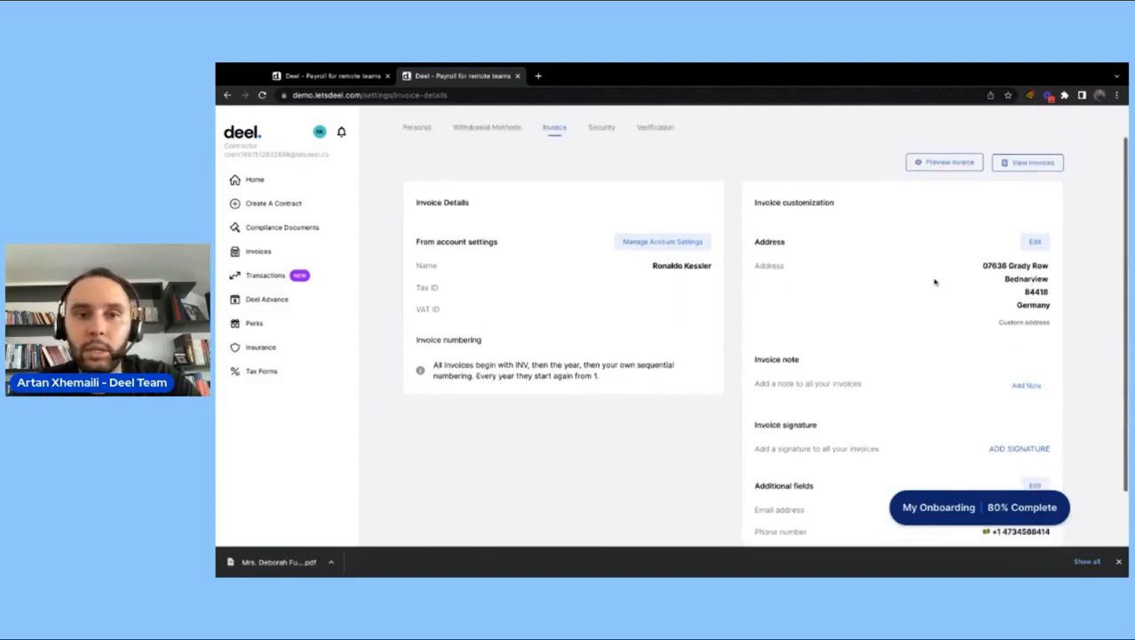
{"action": "scroll", "coordinate": [934, 282], "scroll_direction": "up", "scroll_amount": 1}
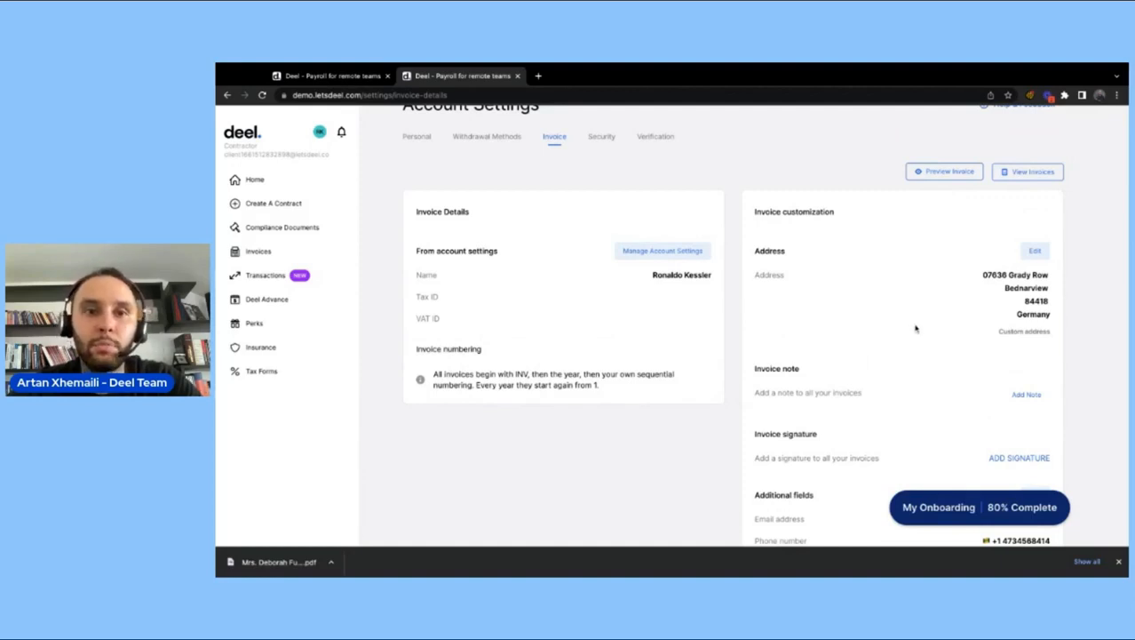
Generate an invoice preview, inspect the sample invoice PDF, and close it to return to the invoice settings.
{"action": "left_click", "coordinate": [940, 174]}
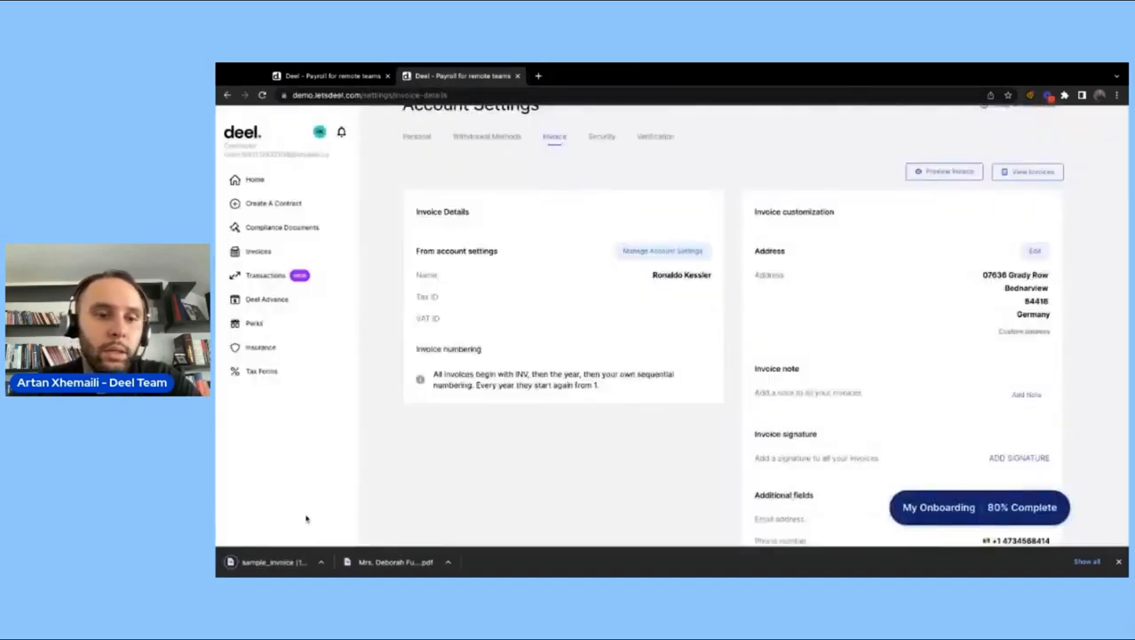
{"action": "left_click", "coordinate": [282, 565]}
{"action": "scroll", "coordinate": [645, 321], "scroll_direction": "down", "scroll_amount": 1}
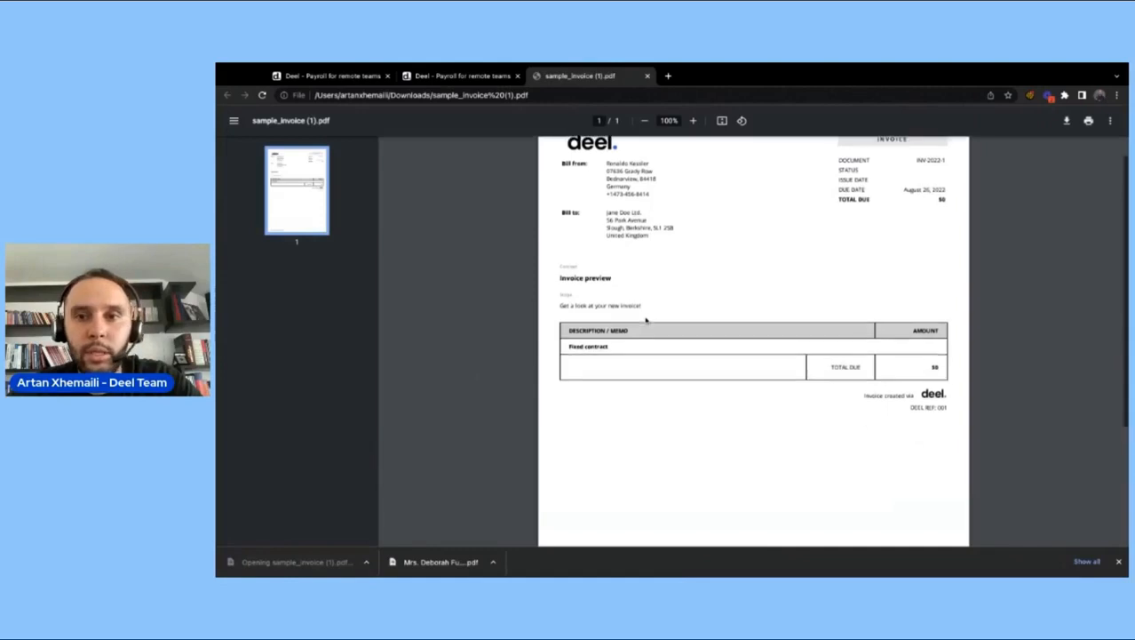
{"action": "scroll", "coordinate": [646, 321], "scroll_direction": "up", "scroll_amount": 1}
{"action": "scroll", "coordinate": [646, 321], "scroll_direction": "down", "scroll_amount": 3}
{"action": "scroll", "coordinate": [646, 321], "scroll_direction": "up", "scroll_amount": 2}
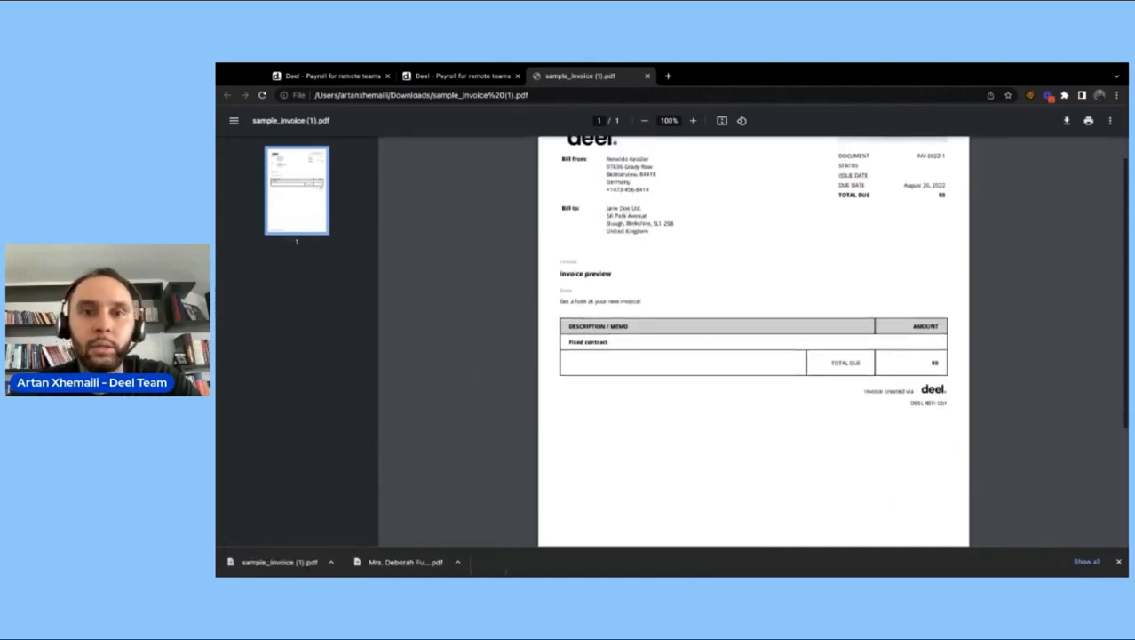
{"action": "left_click", "coordinate": [648, 76]}
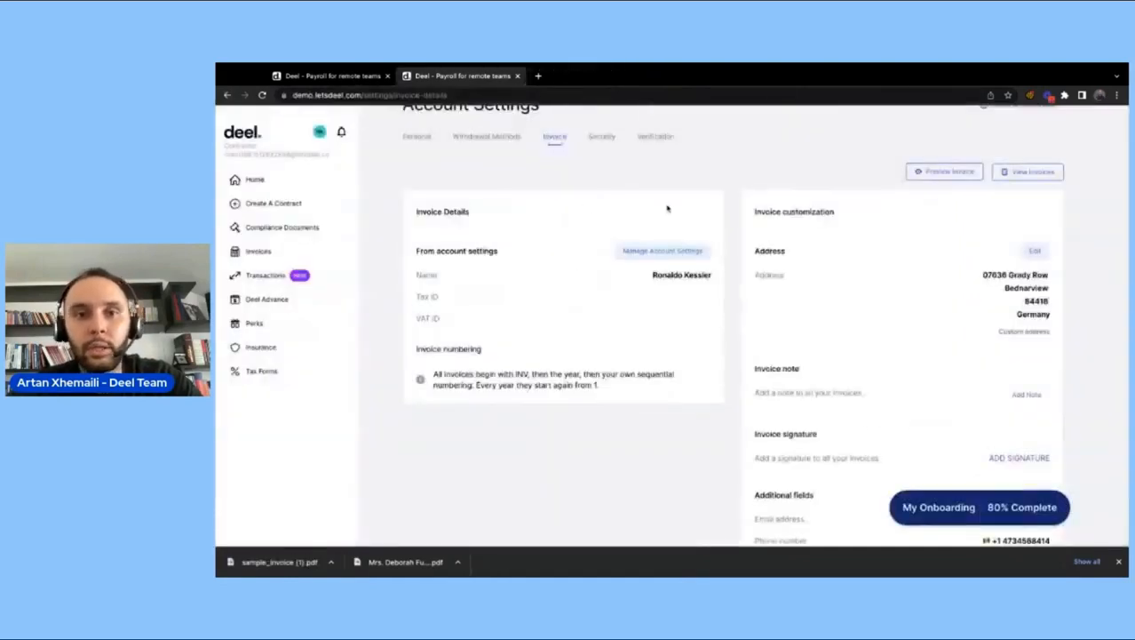
{"action": "scroll", "coordinate": [742, 201], "scroll_direction": "up", "scroll_amount": 1}
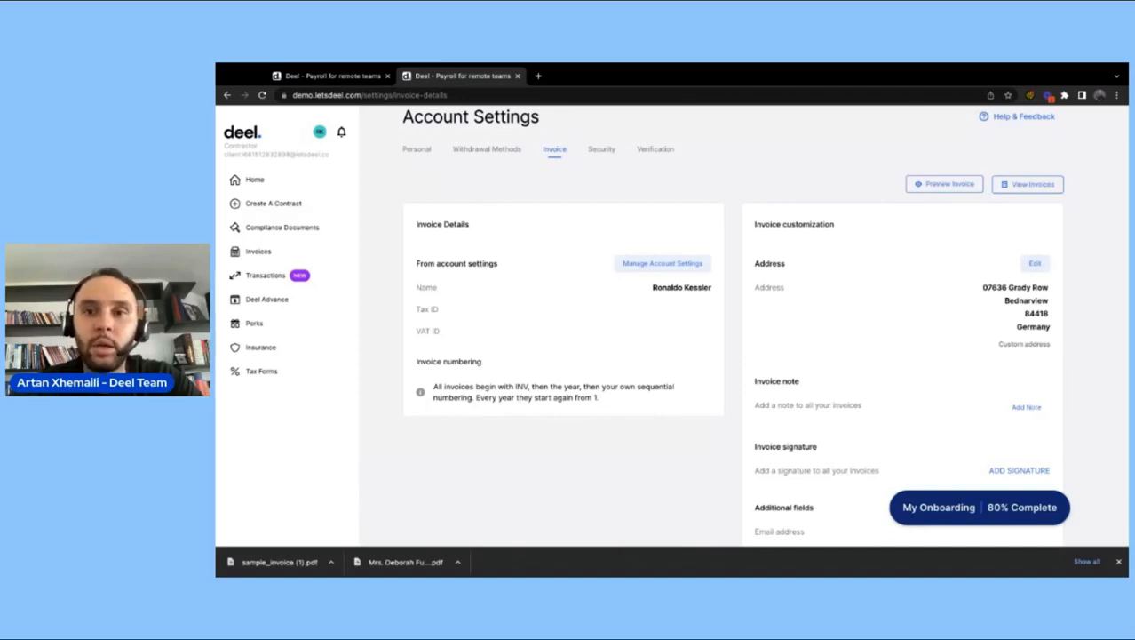
Return to the invoice list, view the custom invoice upload option for the Jul 1st - Aug 1st, 2022 invoice, and close it without uploading.
{"action": "left_click", "coordinate": [305, 254]}
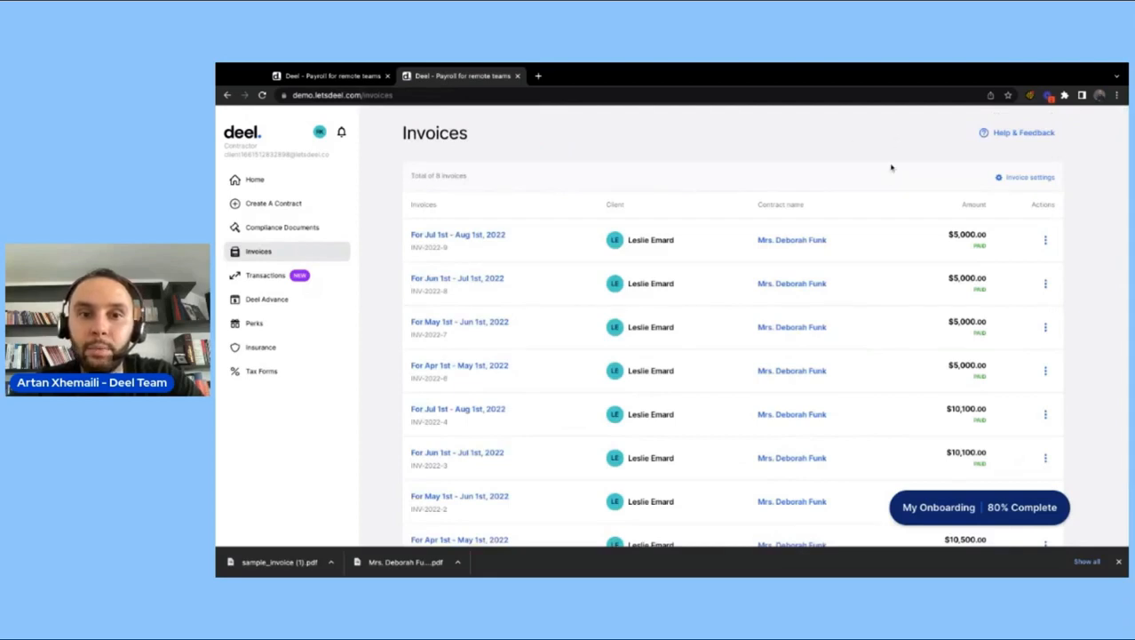
{"action": "left_click", "coordinate": [1046, 242]}
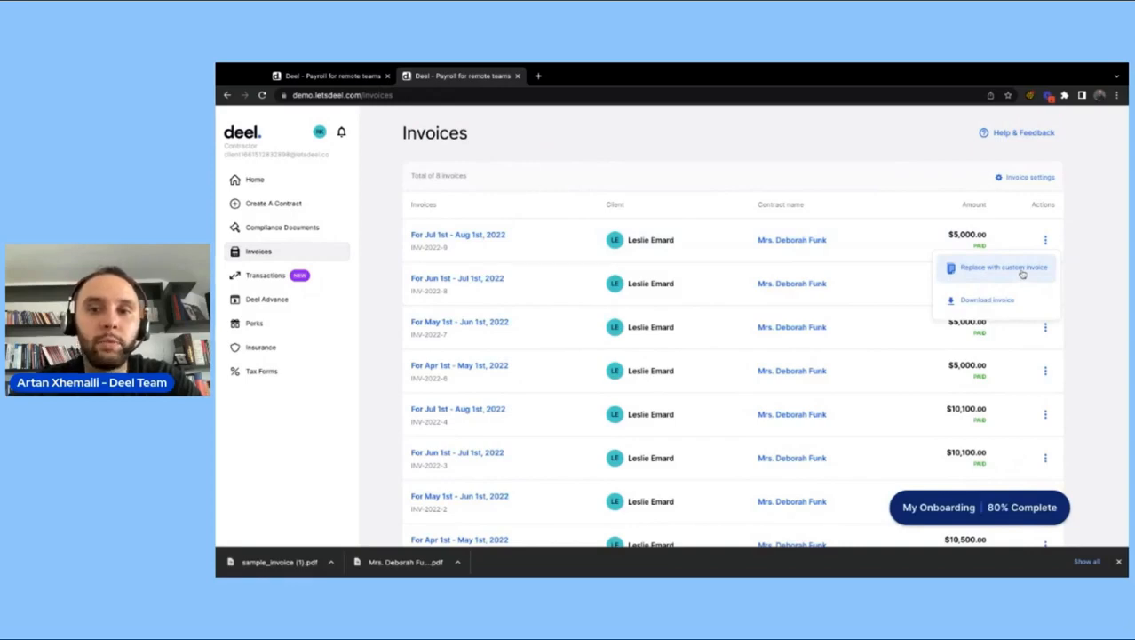
{"action": "left_click", "coordinate": [1004, 267]}
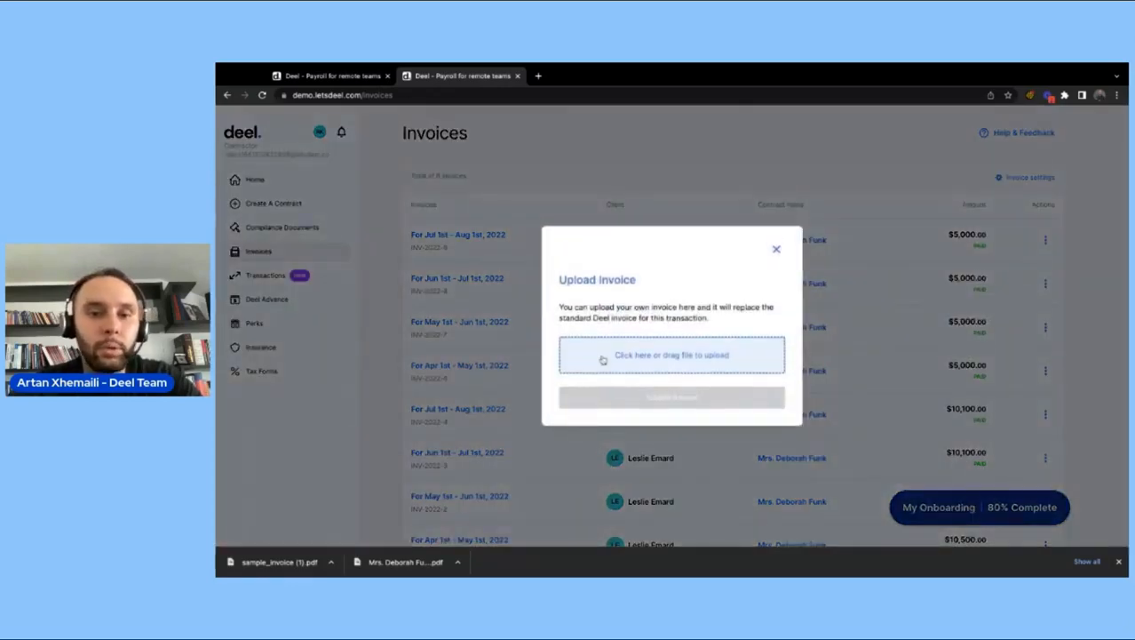
{"action": "left_click", "coordinate": [776, 252]}
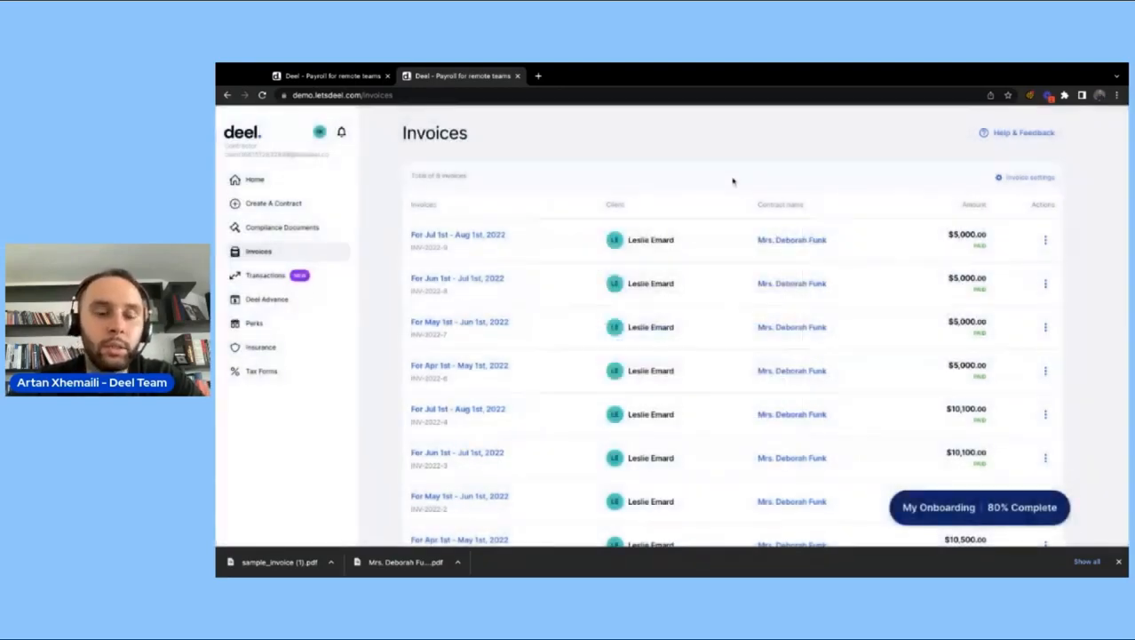
Return to the home page, open the fixed-rate contract, and look at its overview with the current invoice details.
{"action": "left_click", "coordinate": [307, 182]}
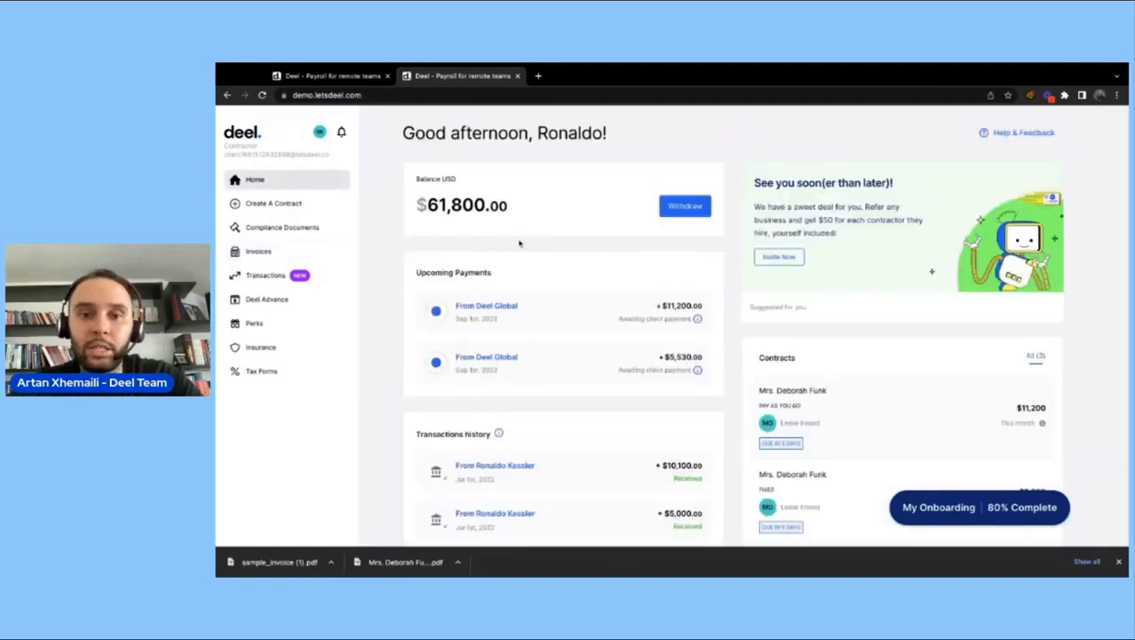
{"action": "scroll", "coordinate": [728, 332], "scroll_direction": "down", "scroll_amount": 2}
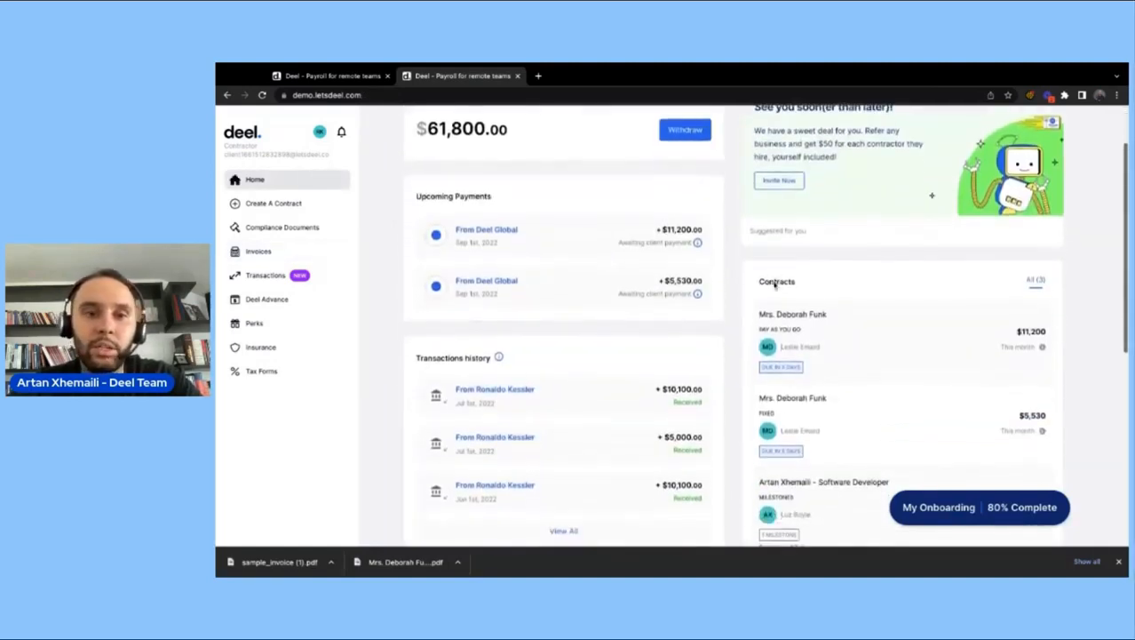
{"action": "scroll", "coordinate": [776, 283], "scroll_direction": "down", "scroll_amount": 1}
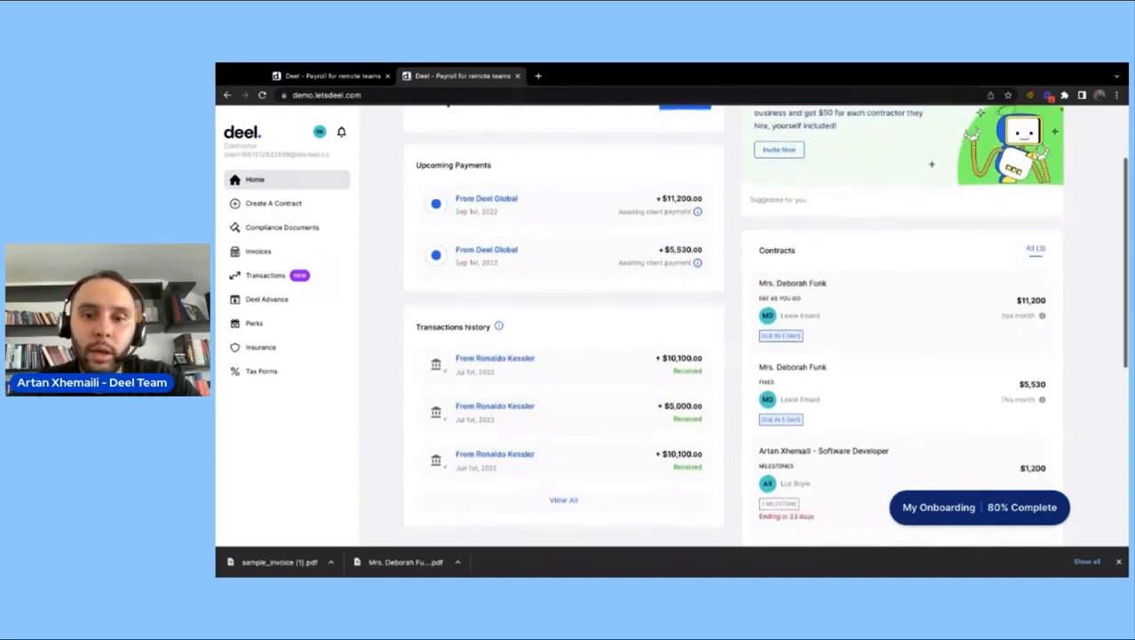
{"action": "left_click", "coordinate": [819, 386]}
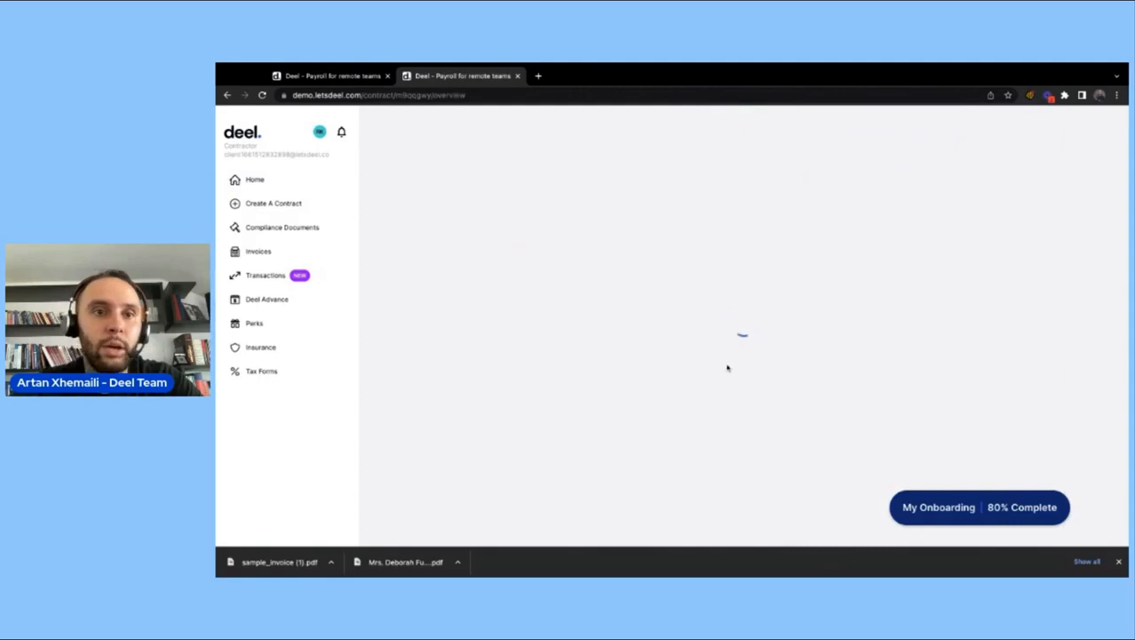
{"action": "scroll", "coordinate": [727, 368], "scroll_direction": "down", "scroll_amount": 1}
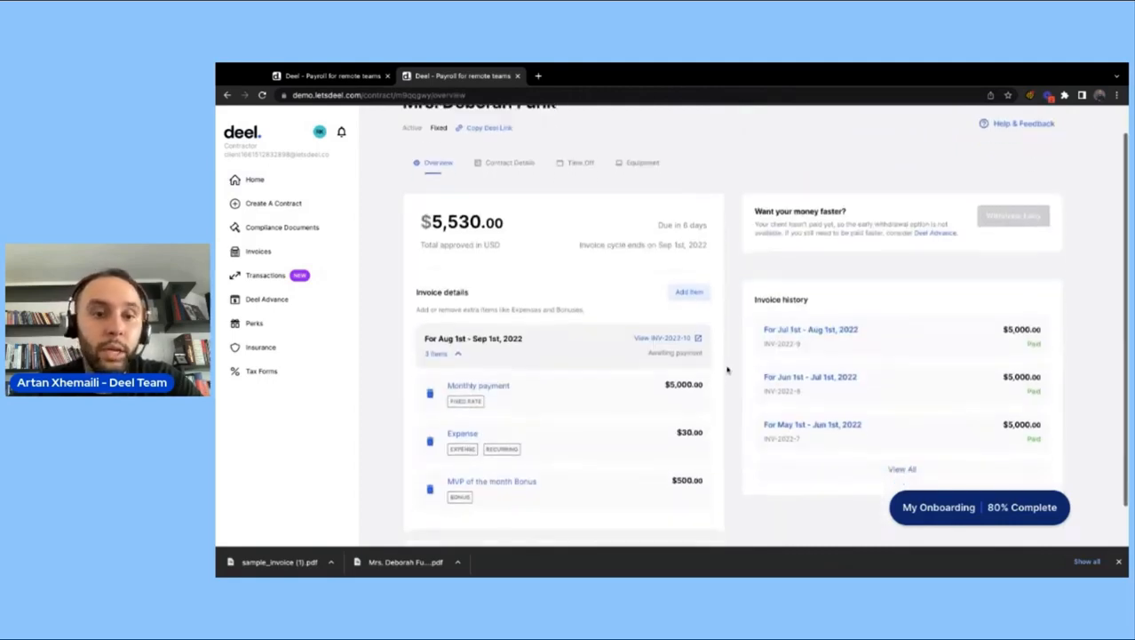
Start a payment item on the contract with type Commission and amount $30, trying the recurring option and switching it back off.
{"action": "left_click", "coordinate": [695, 297]}
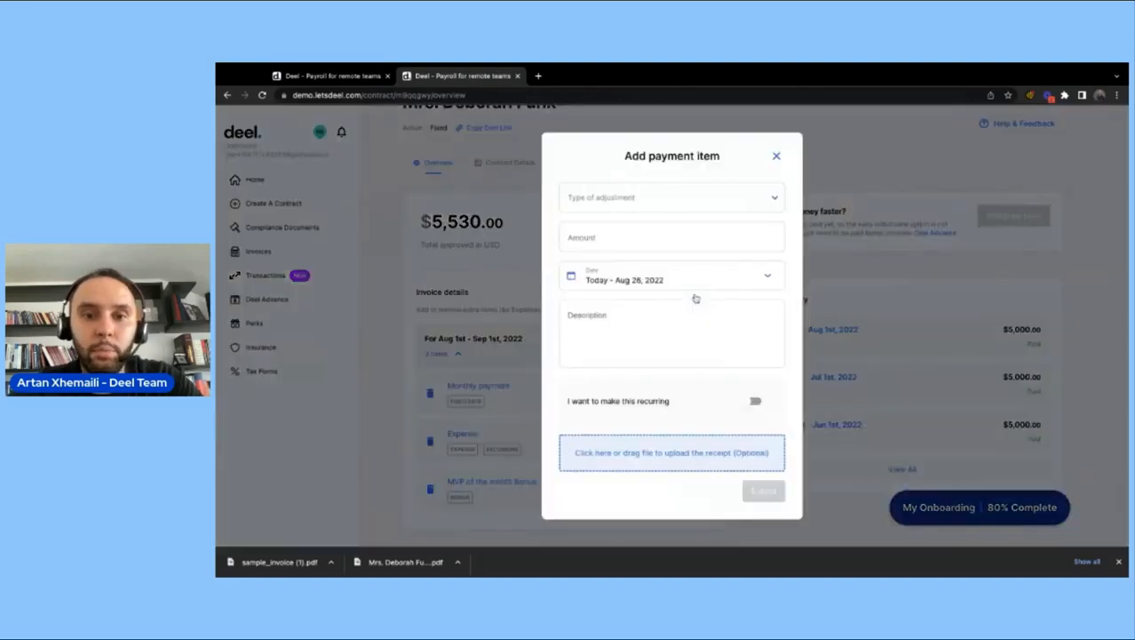
{"action": "left_click", "coordinate": [664, 201]}
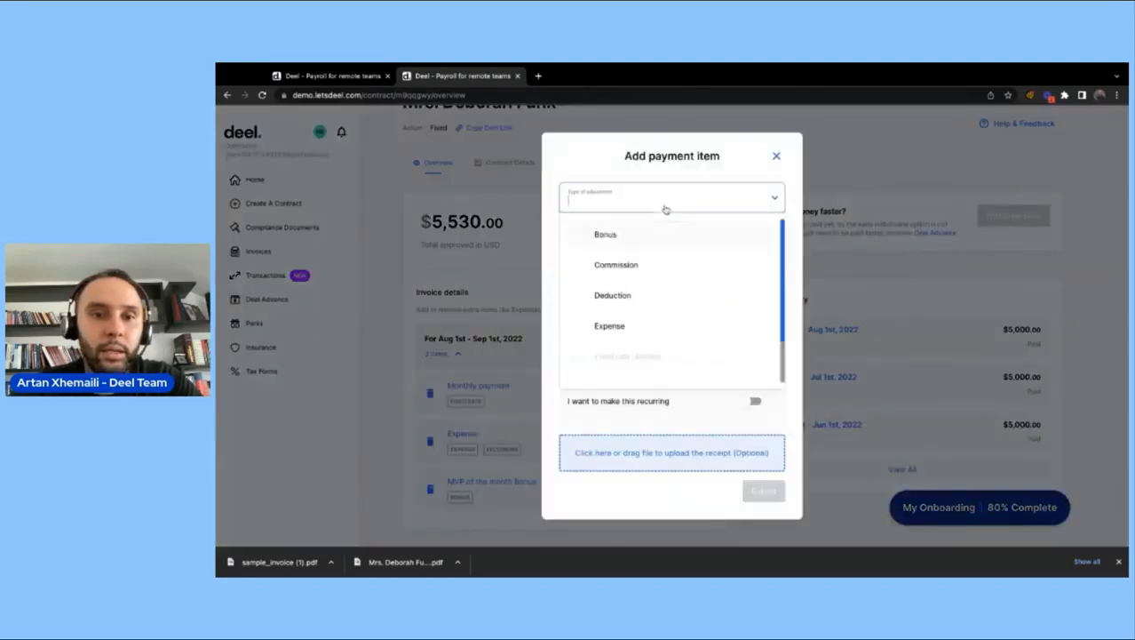
{"action": "left_click", "coordinate": [642, 264]}
{"action": "left_click", "coordinate": [631, 242]}
{"action": "type", "text": "30"}
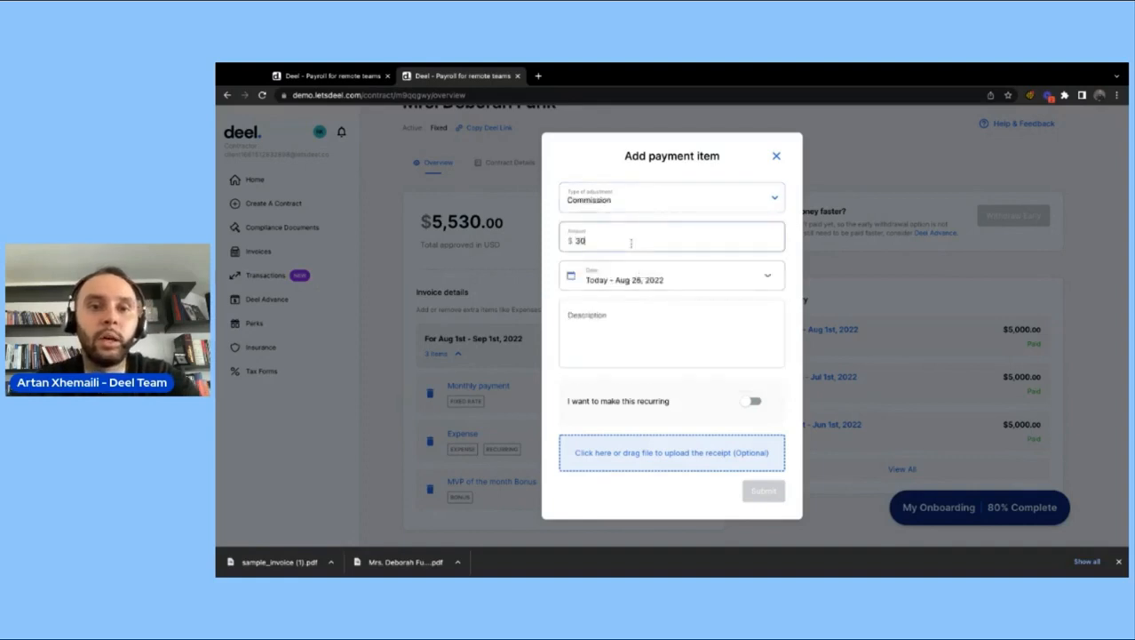
{"action": "left_click", "coordinate": [745, 401]}
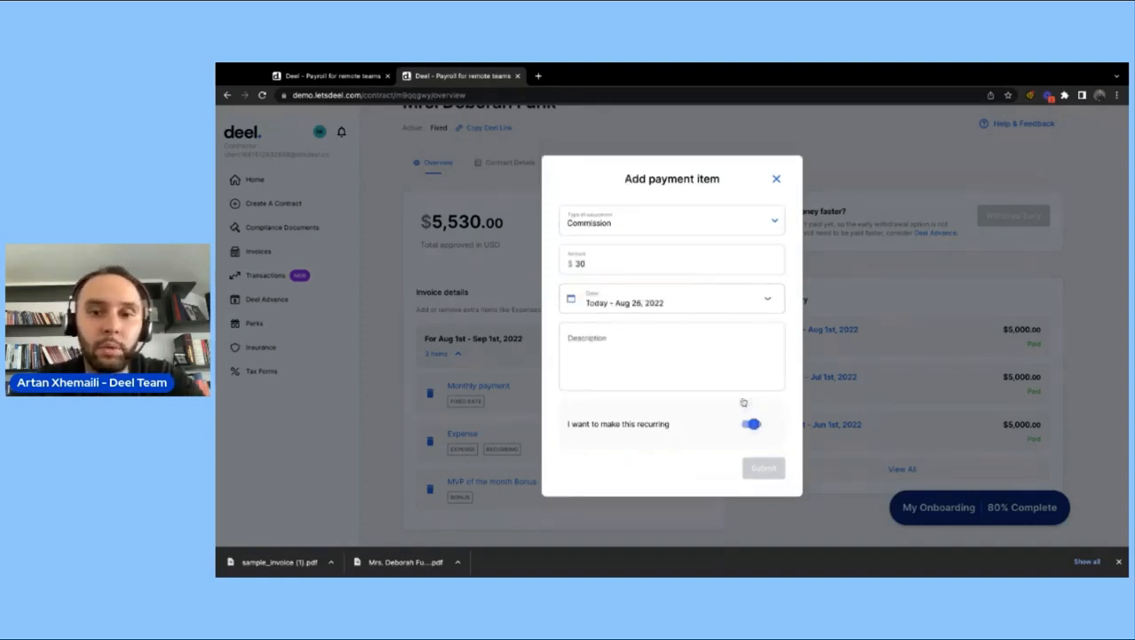
{"action": "left_click", "coordinate": [756, 428]}
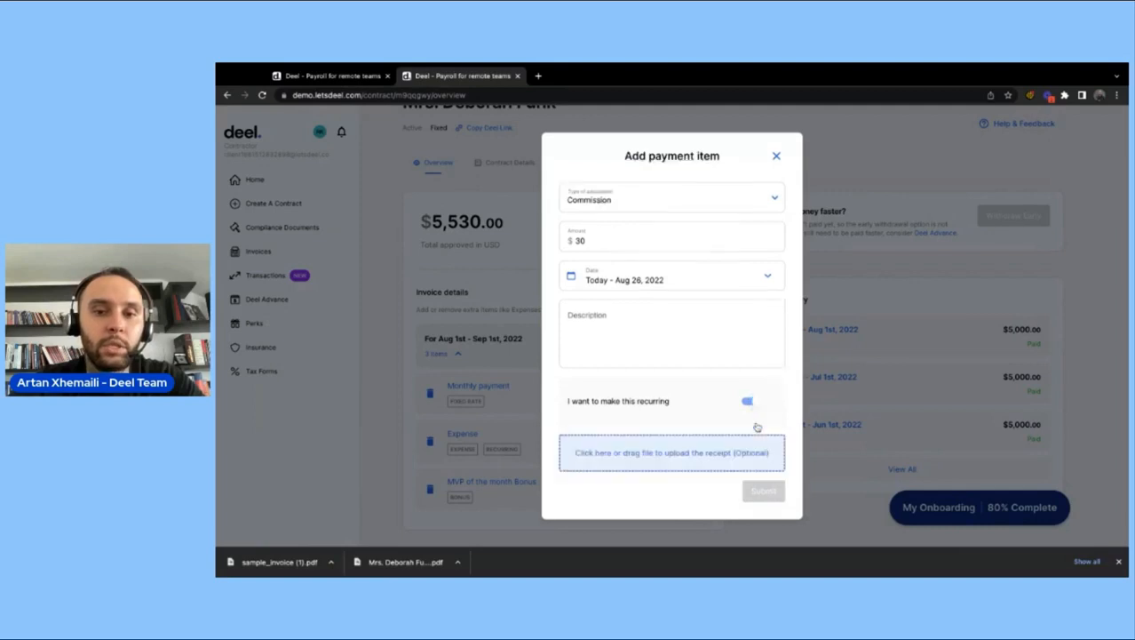
Enter "Comission" as the payment item's description and close the form without submitting it.
{"action": "left_click", "coordinate": [665, 316]}
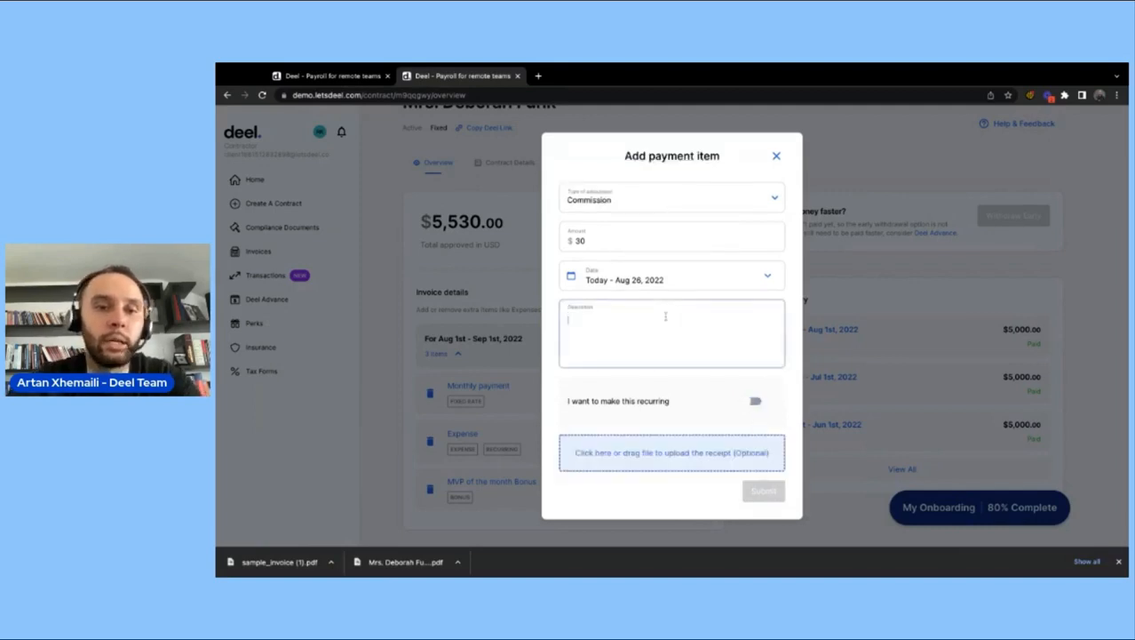
{"action": "type", "text": "Comi"}
{"action": "key", "text": "ctrl+a"}
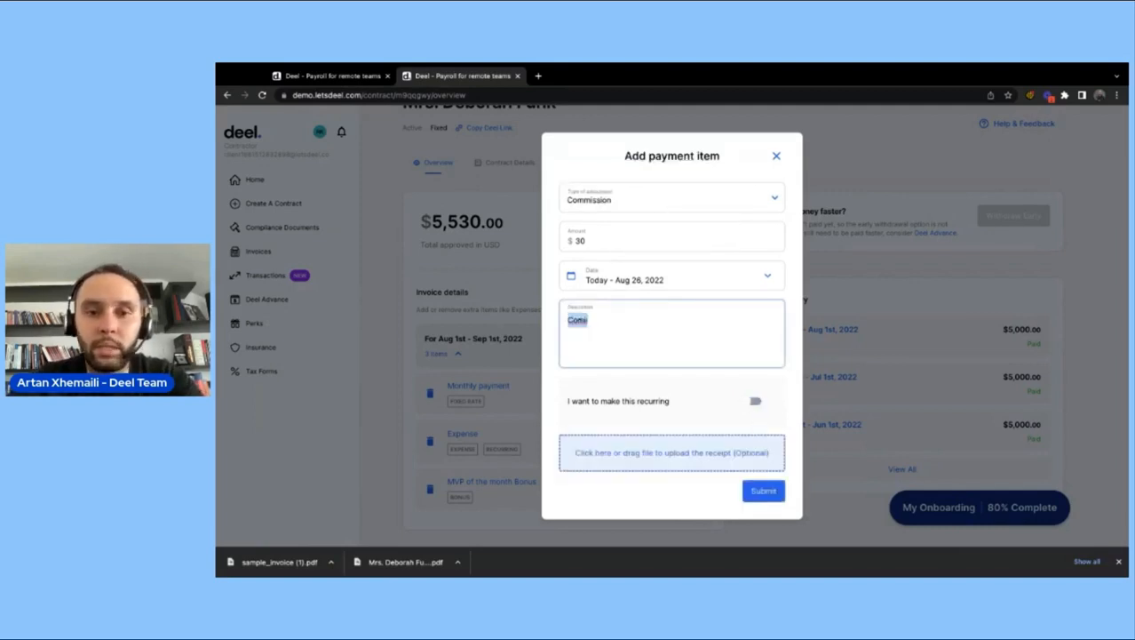
{"action": "type", "text": "Commissio"}
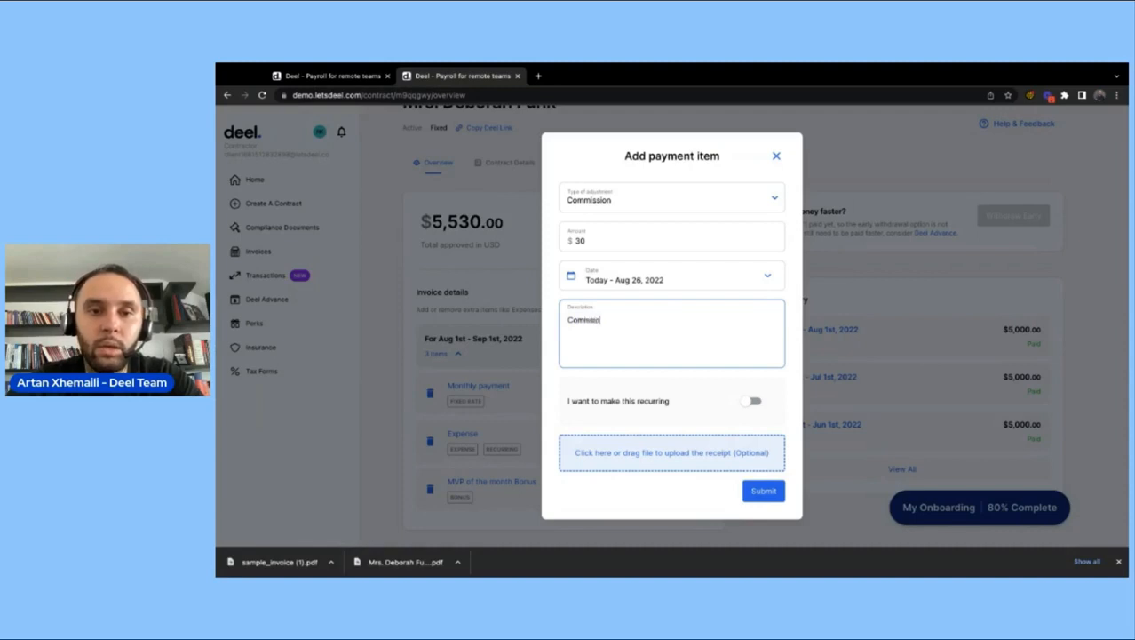
{"action": "type", "text": "n"}
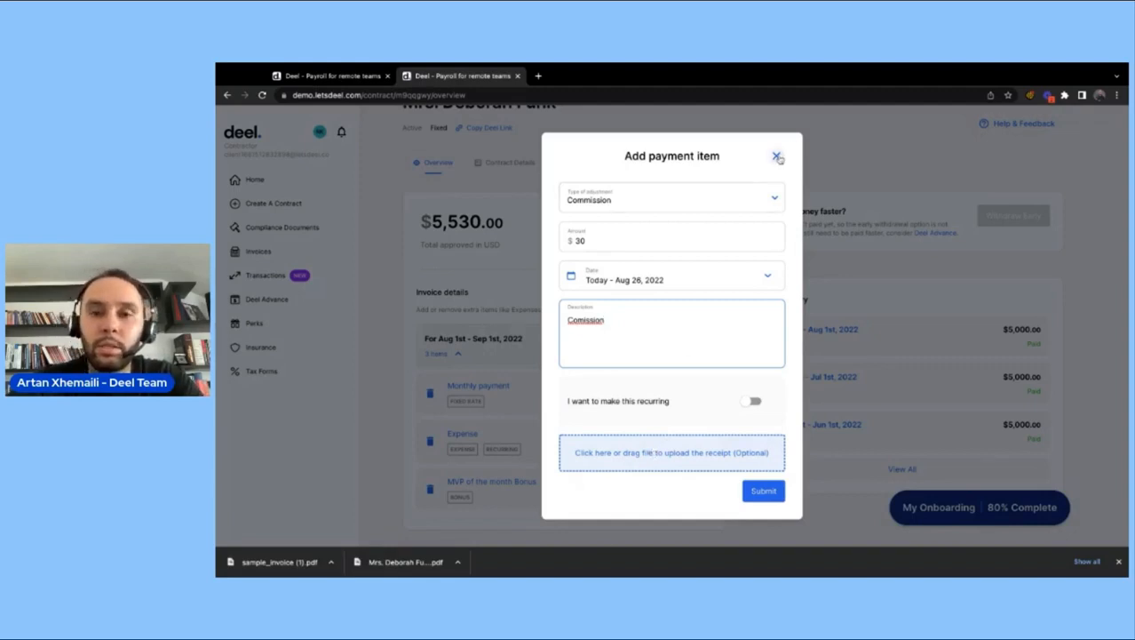
{"action": "left_click", "coordinate": [777, 157]}
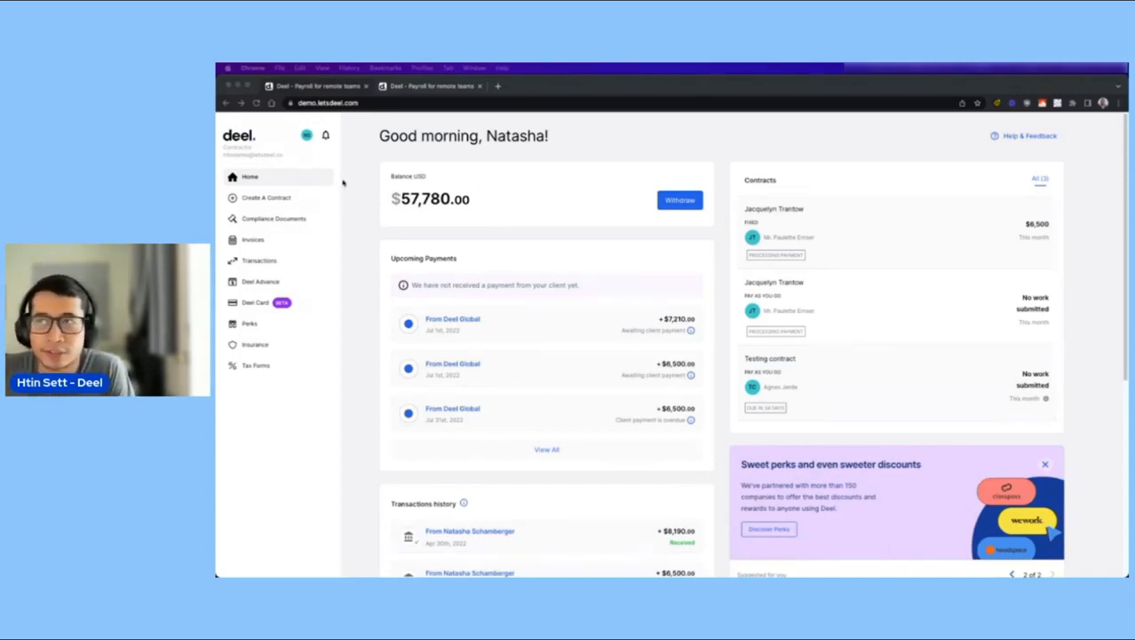
Open the withdrawal methods in the account settings and view the options for adding a new withdrawal method.
{"action": "left_click", "coordinate": [306, 138]}
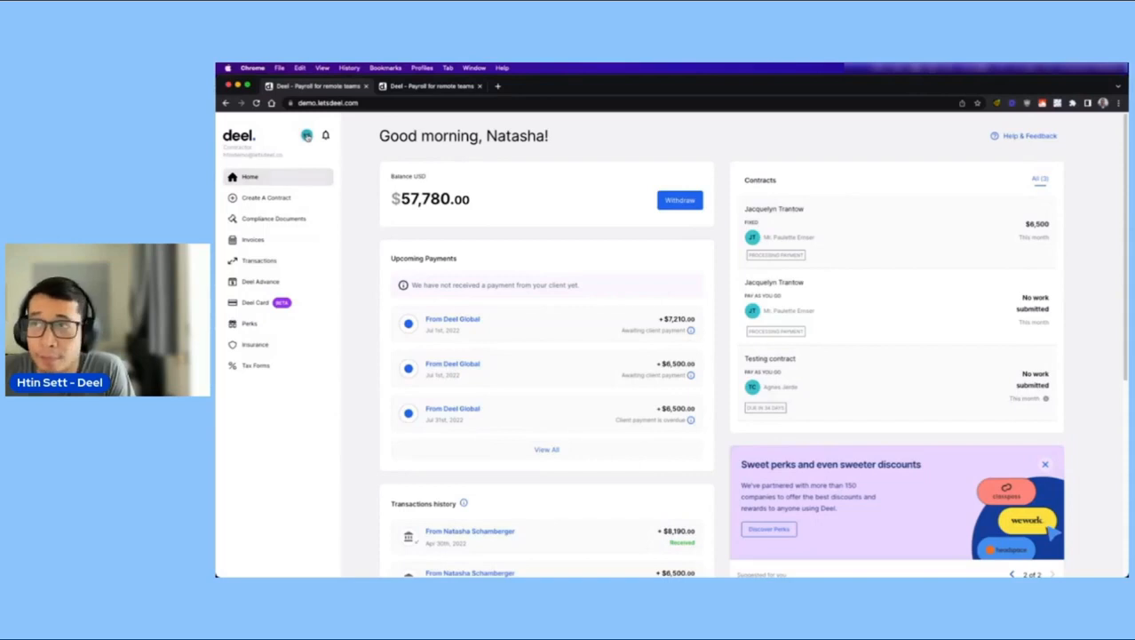
{"action": "left_click", "coordinate": [306, 135]}
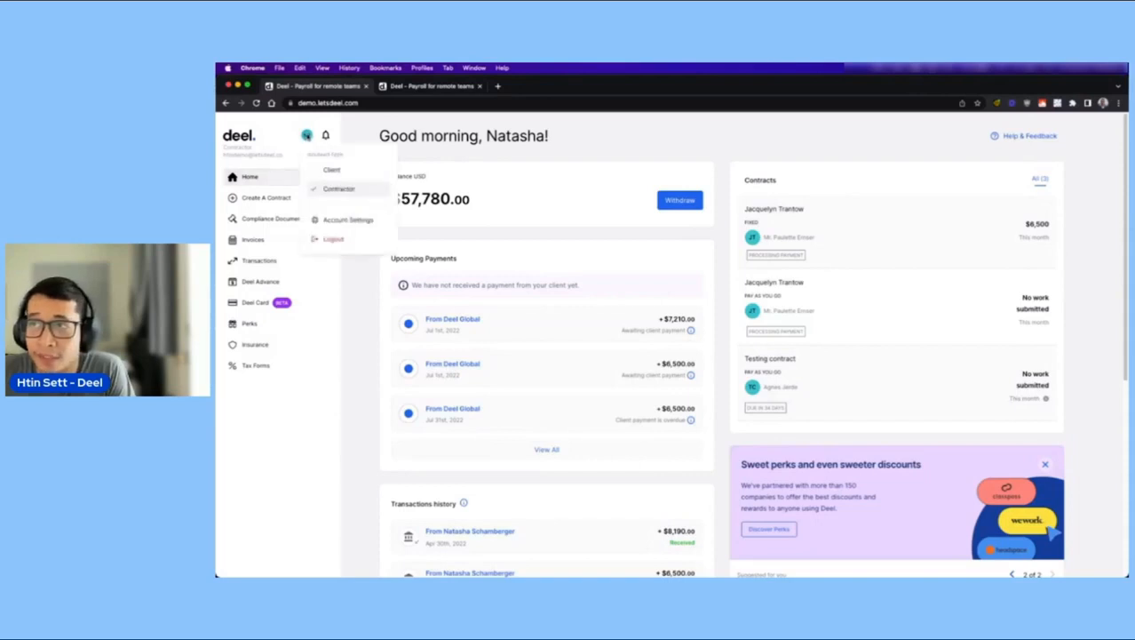
{"action": "left_click", "coordinate": [350, 220]}
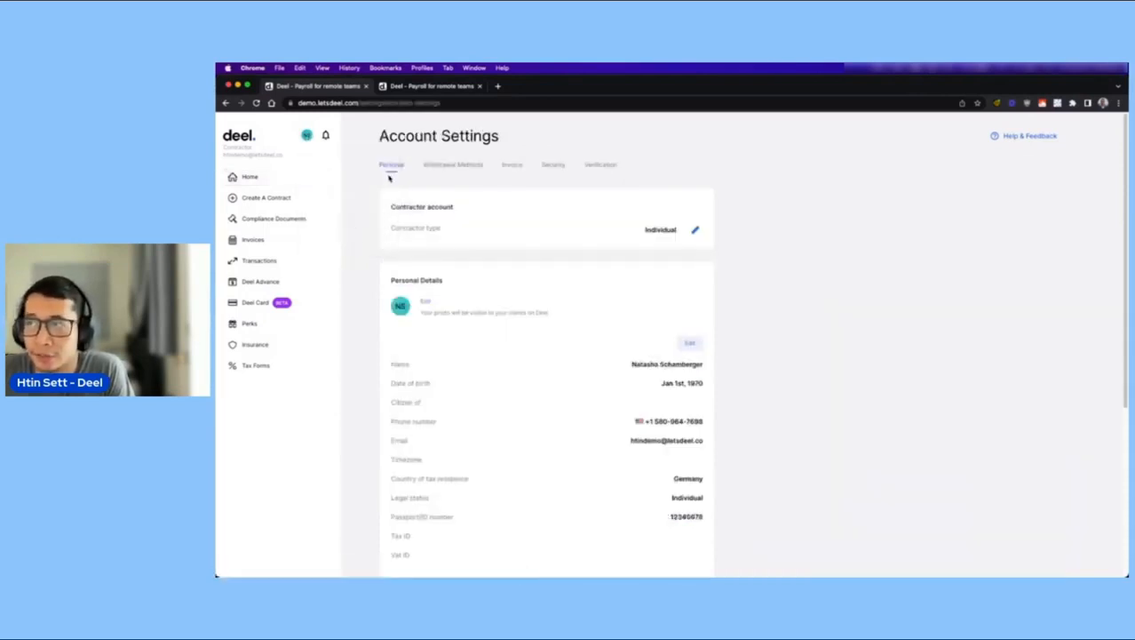
{"action": "left_click", "coordinate": [458, 167]}
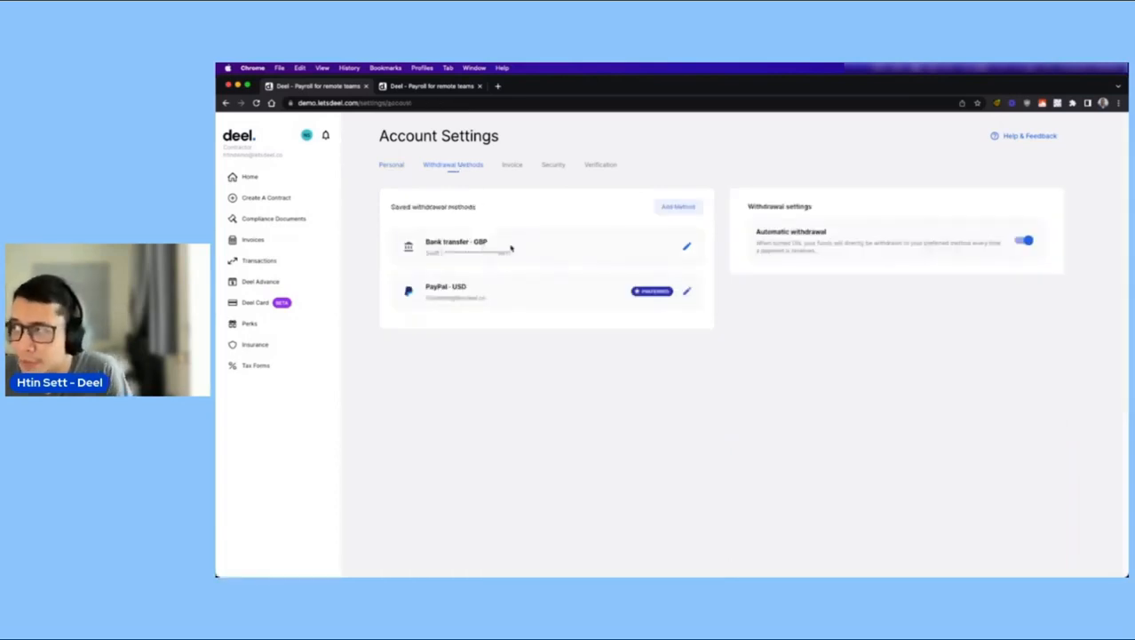
{"action": "left_click", "coordinate": [683, 206]}
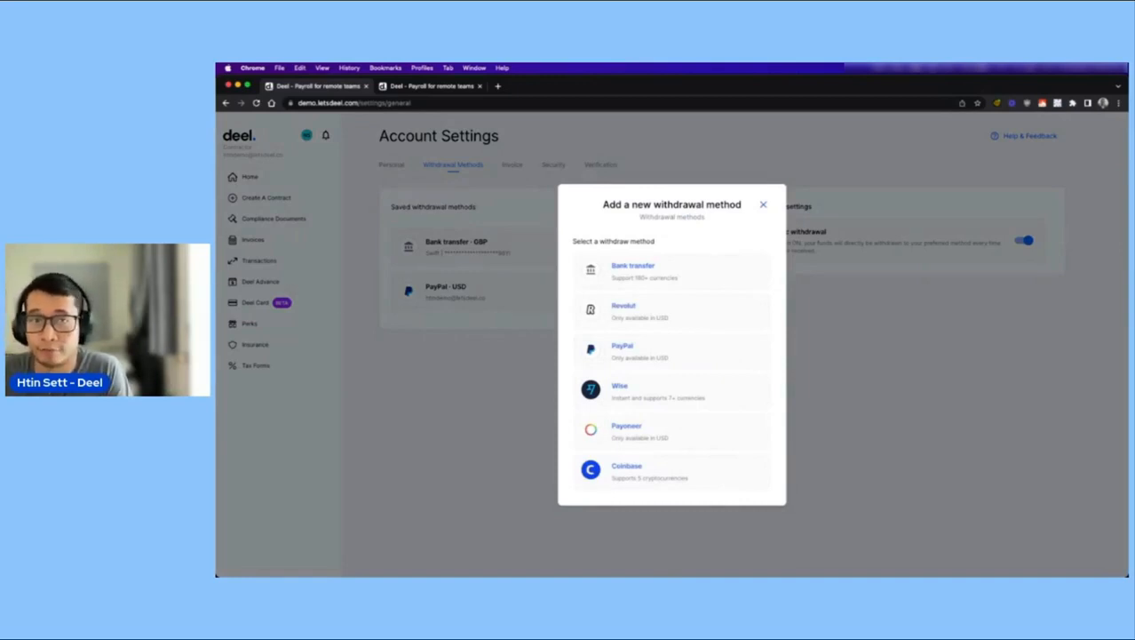
Try a bank transfer withdrawal method with France as the recipient's bank country, and return to the method selection.
{"action": "left_click", "coordinate": [634, 268]}
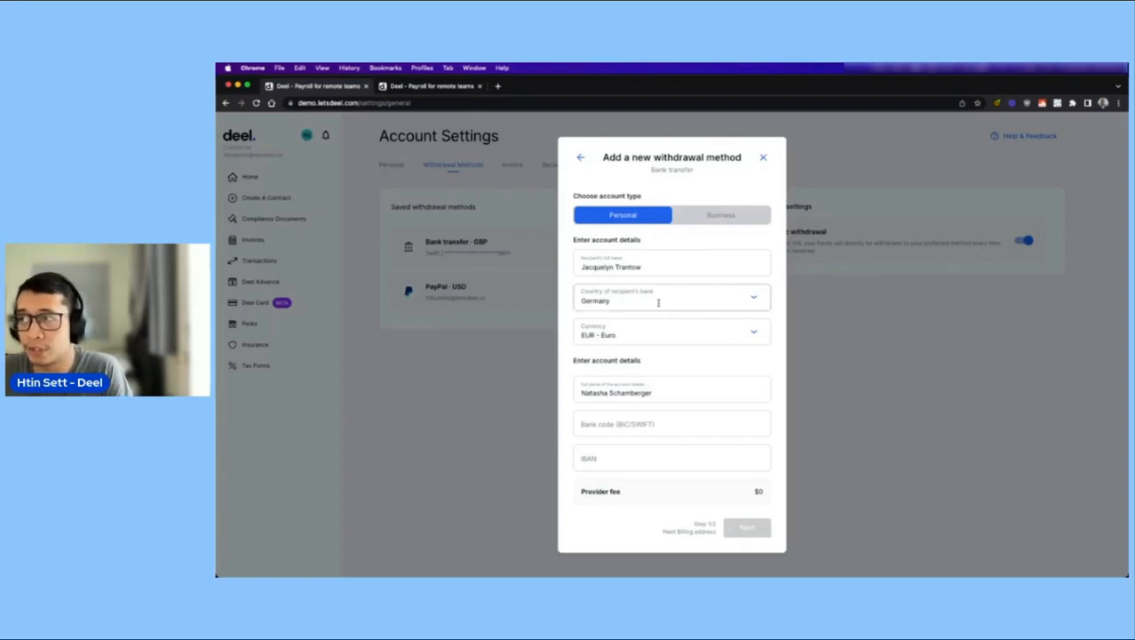
{"action": "left_click", "coordinate": [659, 300]}
{"action": "type", "text": "fra"}
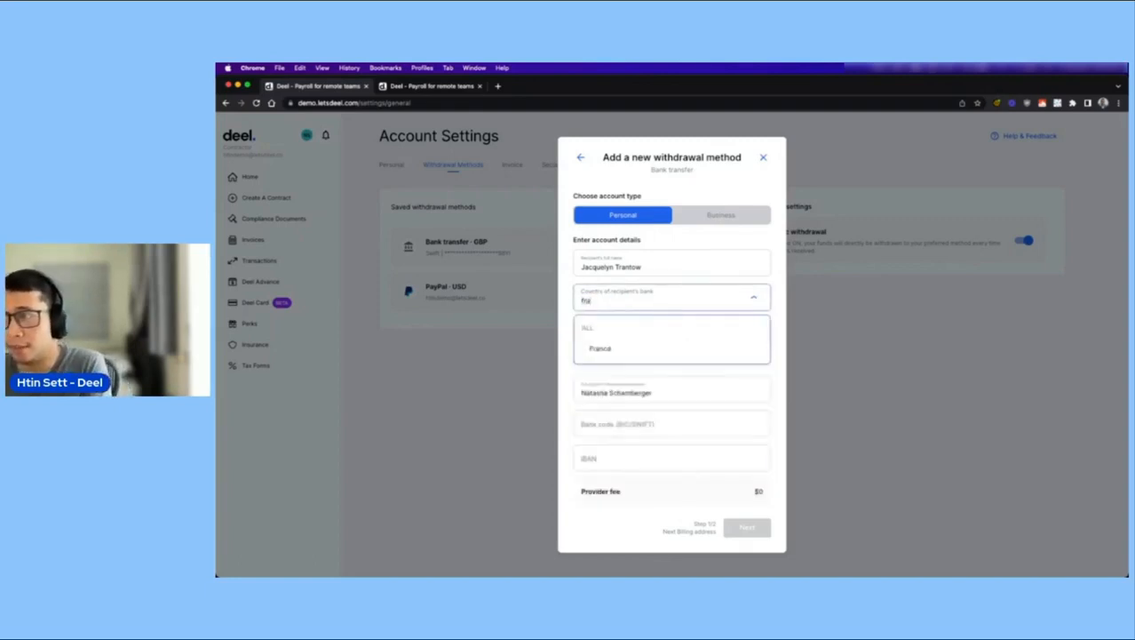
{"action": "left_click", "coordinate": [646, 353]}
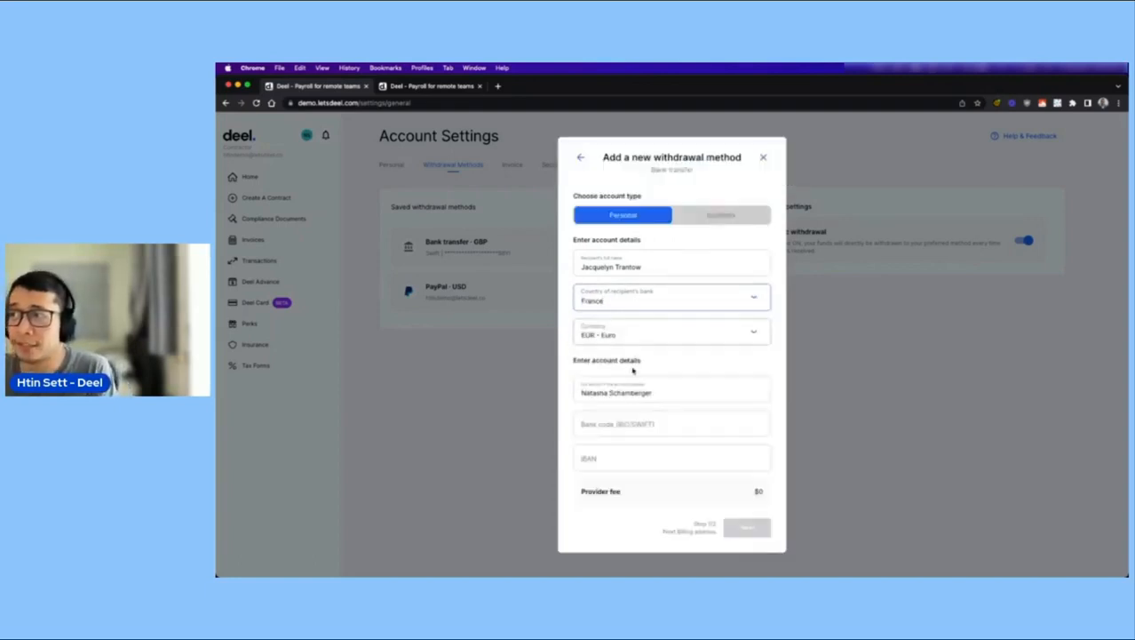
{"action": "left_click", "coordinate": [578, 159]}
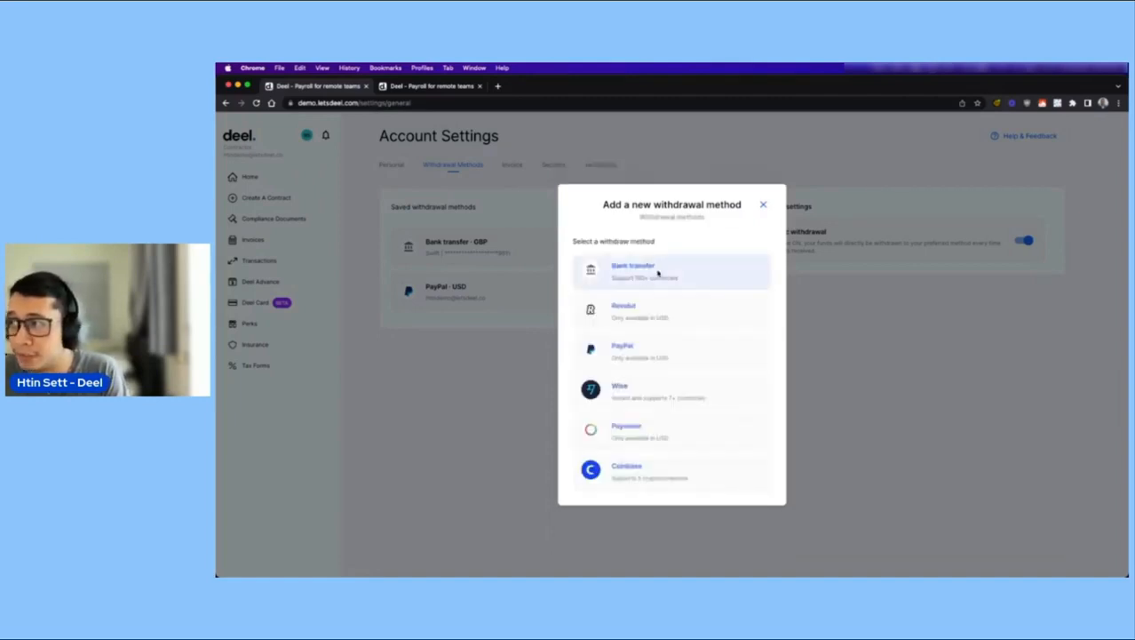
Try a bank transfer with United States as the bank country, review the ACH account fields, and return to the method selection.
{"action": "left_click", "coordinate": [655, 274]}
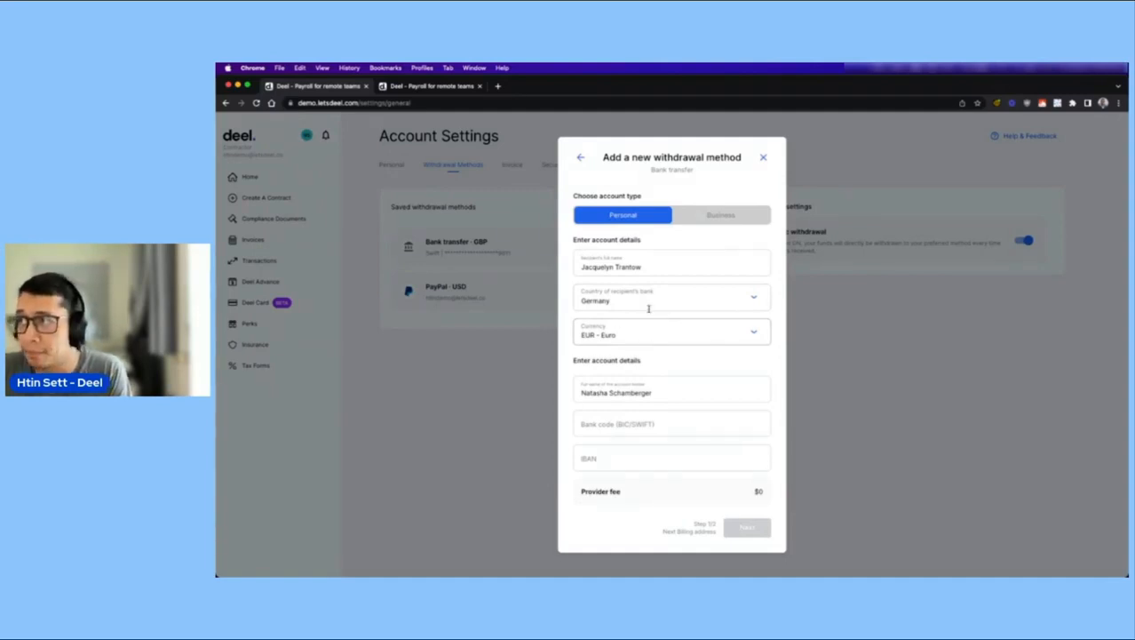
{"action": "left_click", "coordinate": [619, 298]}
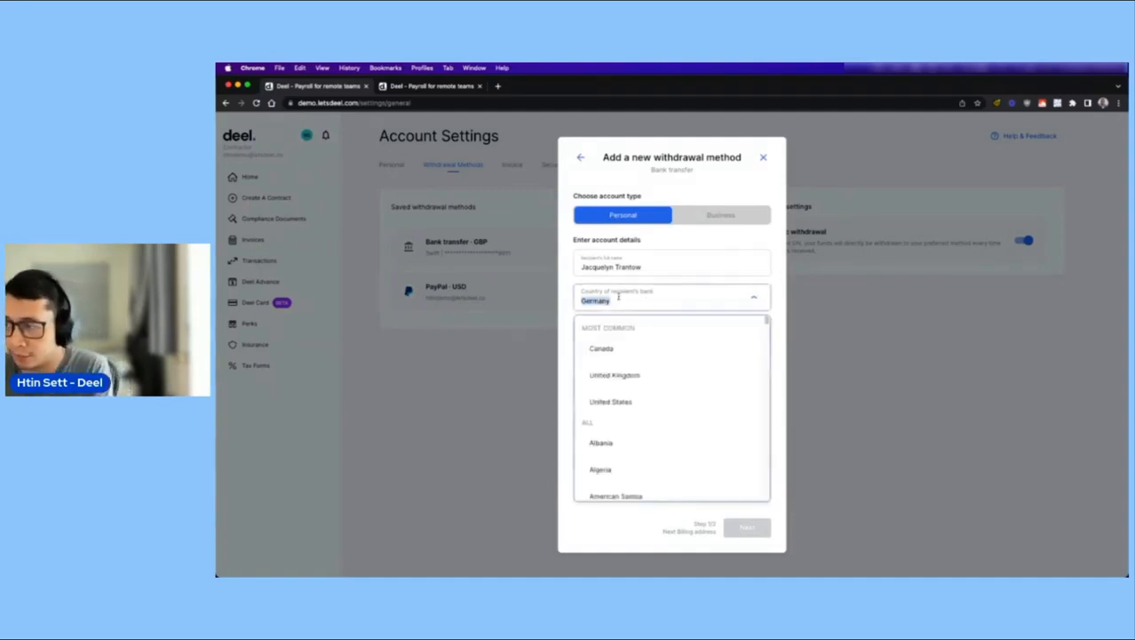
{"action": "left_click", "coordinate": [640, 402]}
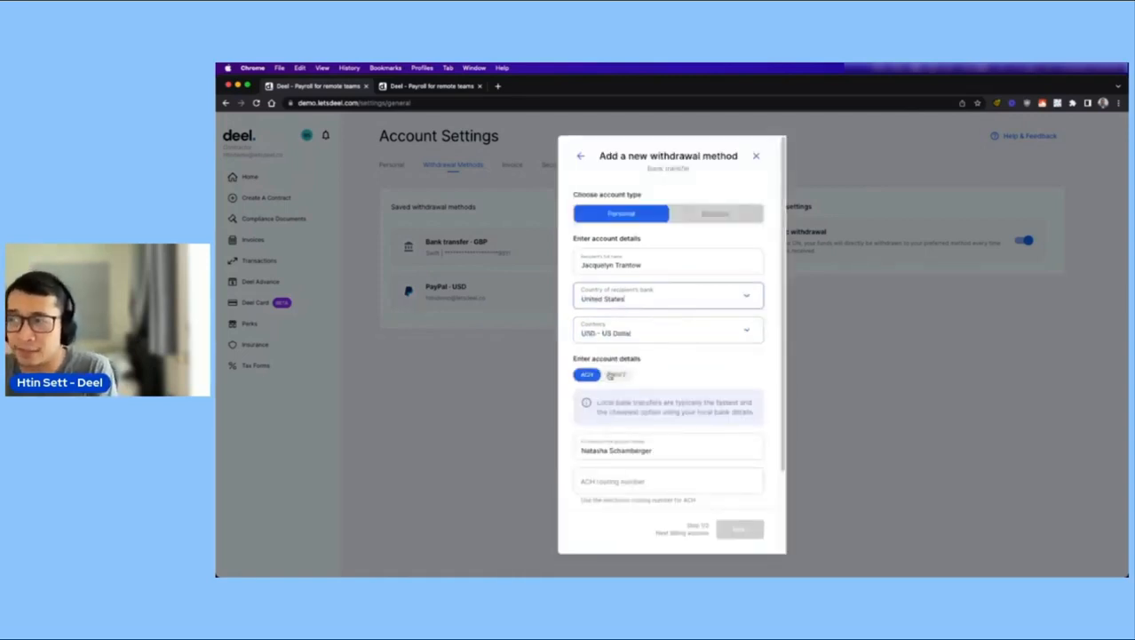
{"action": "scroll", "coordinate": [613, 373], "scroll_direction": "down", "scroll_amount": 2}
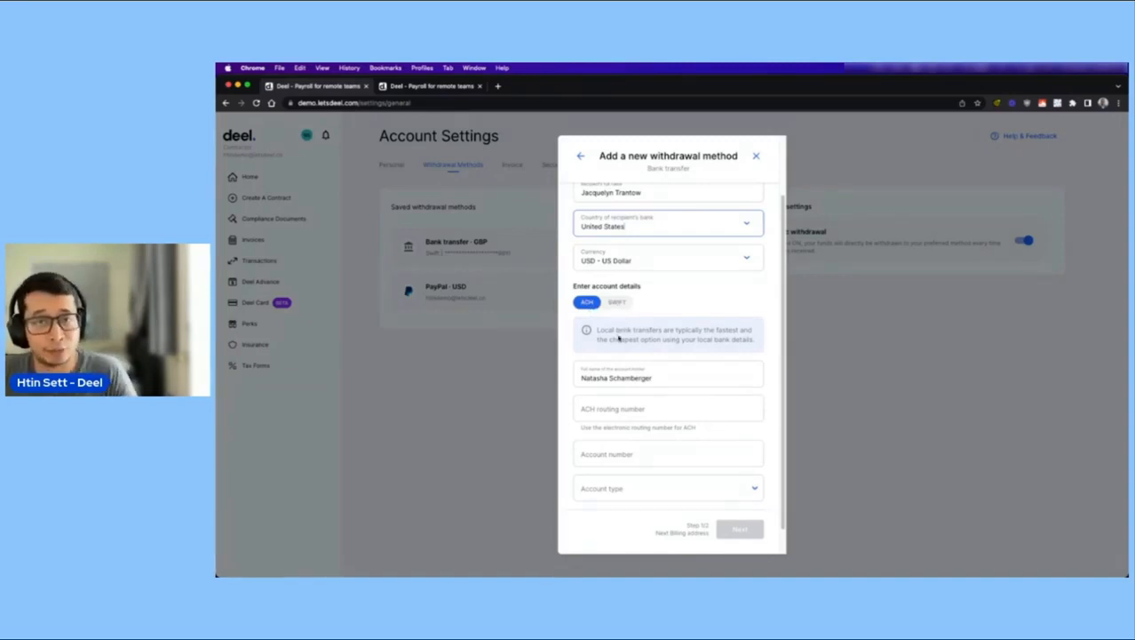
{"action": "left_click", "coordinate": [581, 157]}
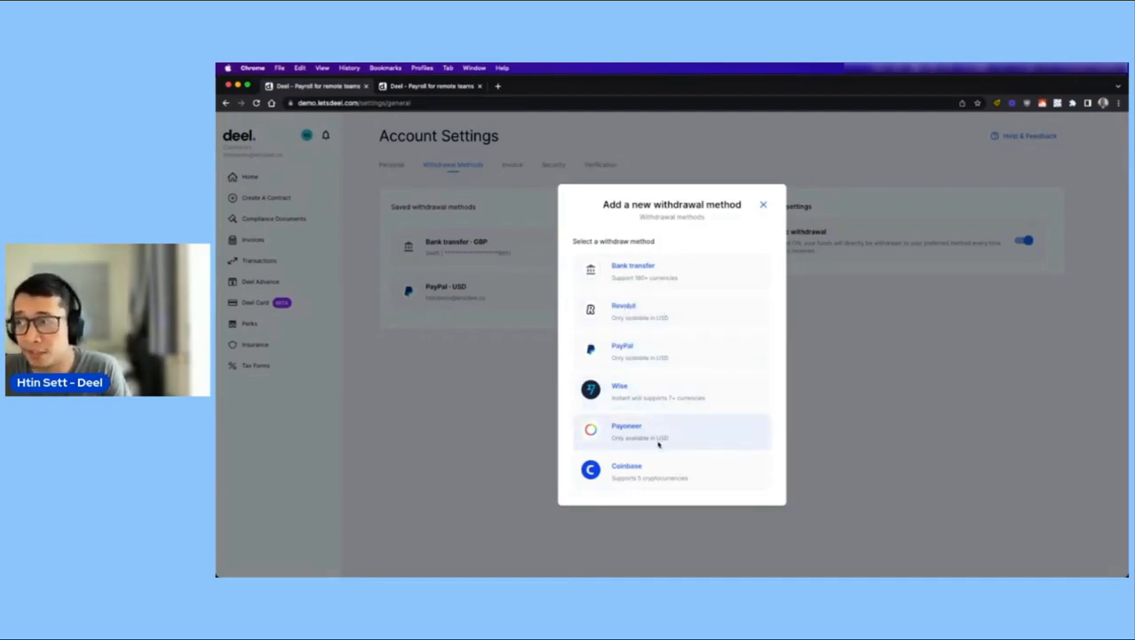
Open Wise as a new withdrawal method, look through its currency options, and return to the method selection.
{"action": "left_click", "coordinate": [648, 397]}
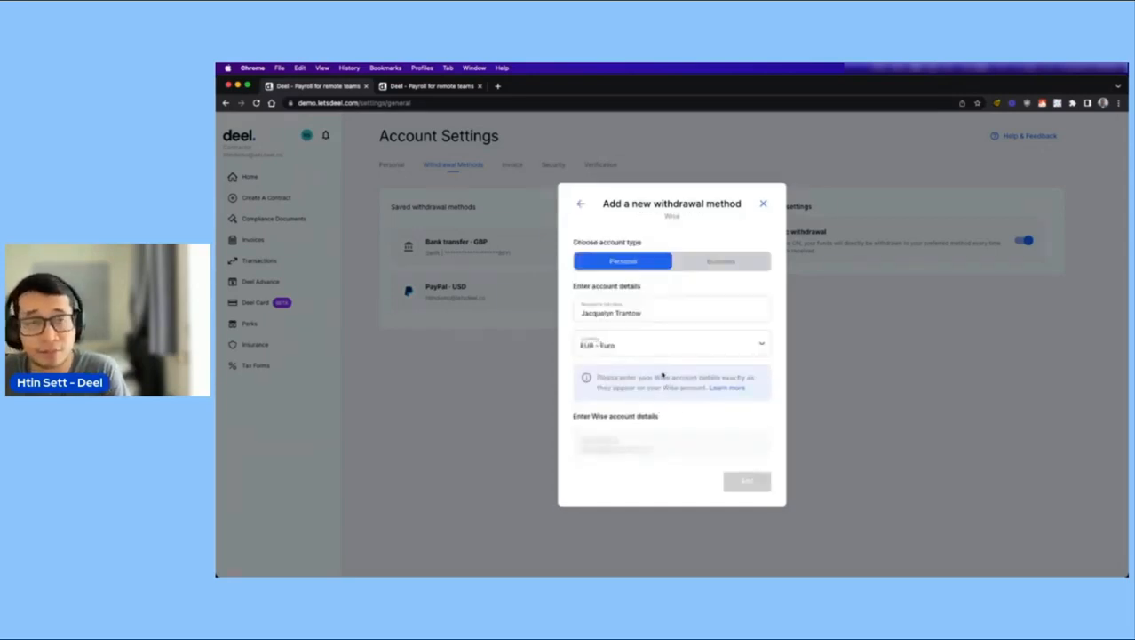
{"action": "left_click", "coordinate": [757, 300]}
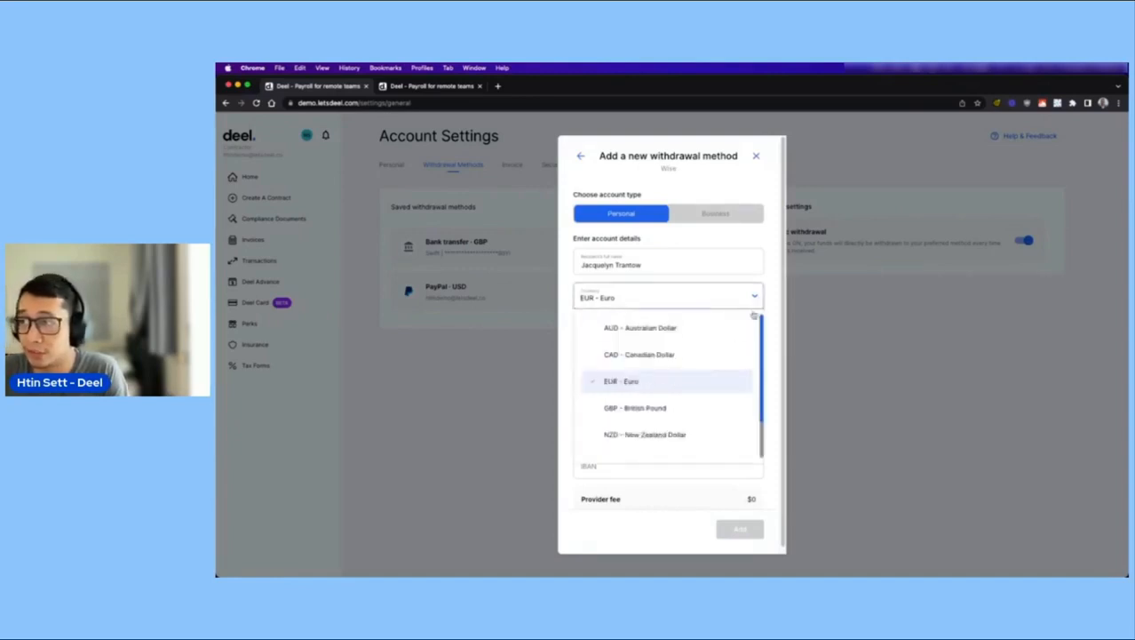
{"action": "scroll", "coordinate": [664, 352], "scroll_direction": "down", "scroll_amount": 2}
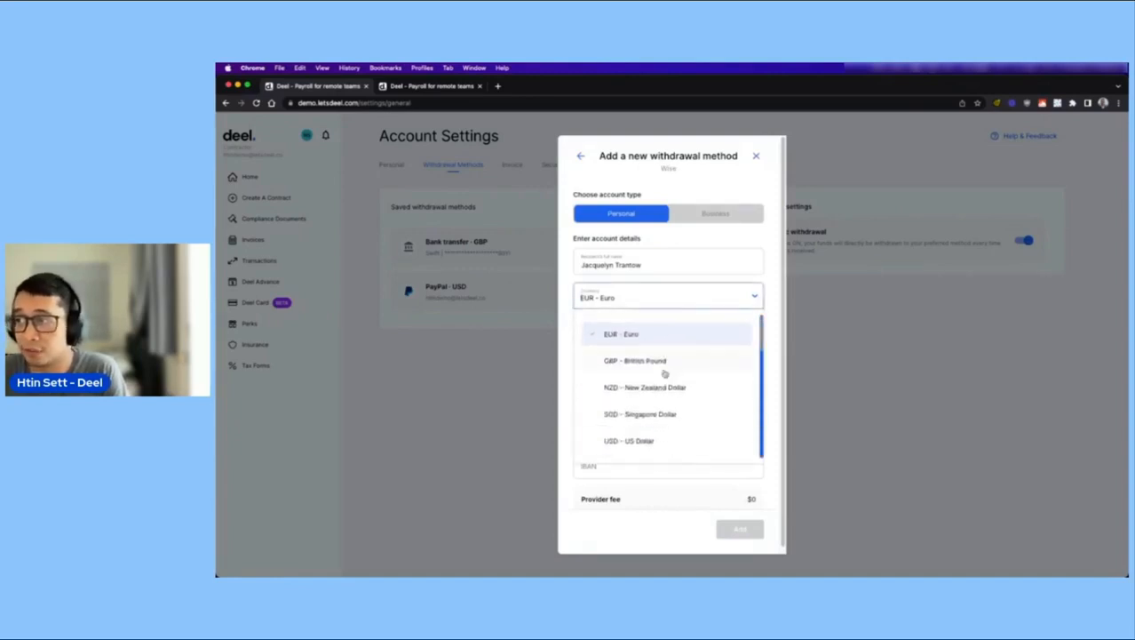
{"action": "scroll", "coordinate": [665, 356], "scroll_direction": "up", "scroll_amount": 2}
{"action": "left_click", "coordinate": [580, 159]}
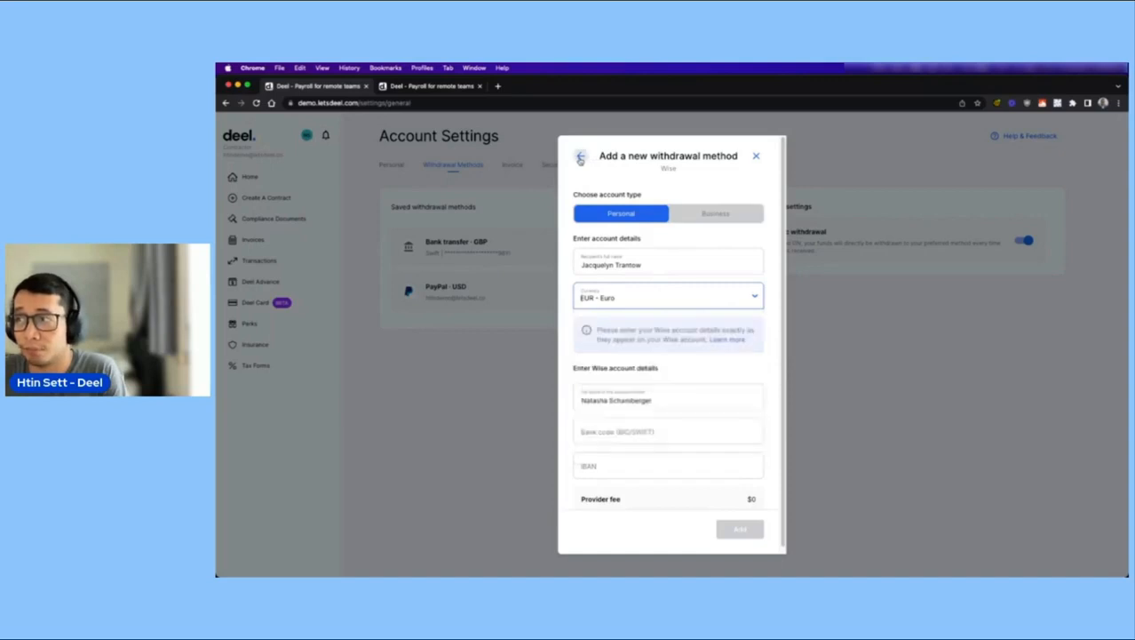
{"action": "left_click", "coordinate": [580, 158]}
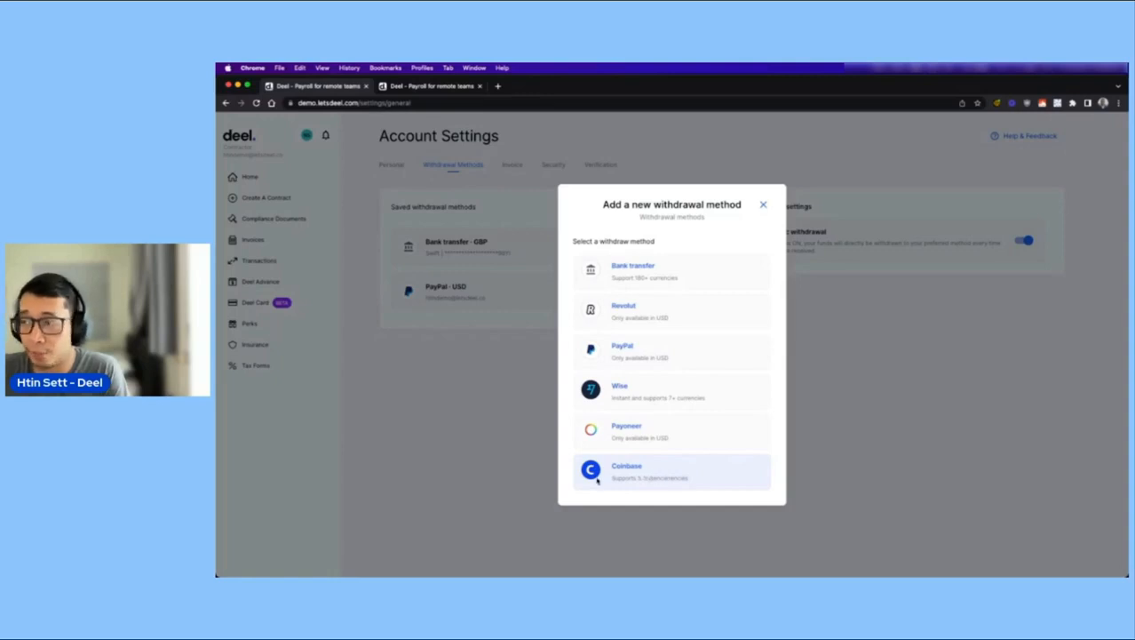
View the cryptocurrencies offered for Coinbase, then close the new withdrawal method form and review the automatic withdrawal setting.
{"action": "left_click", "coordinate": [640, 475]}
{"action": "left_click", "coordinate": [681, 355]}
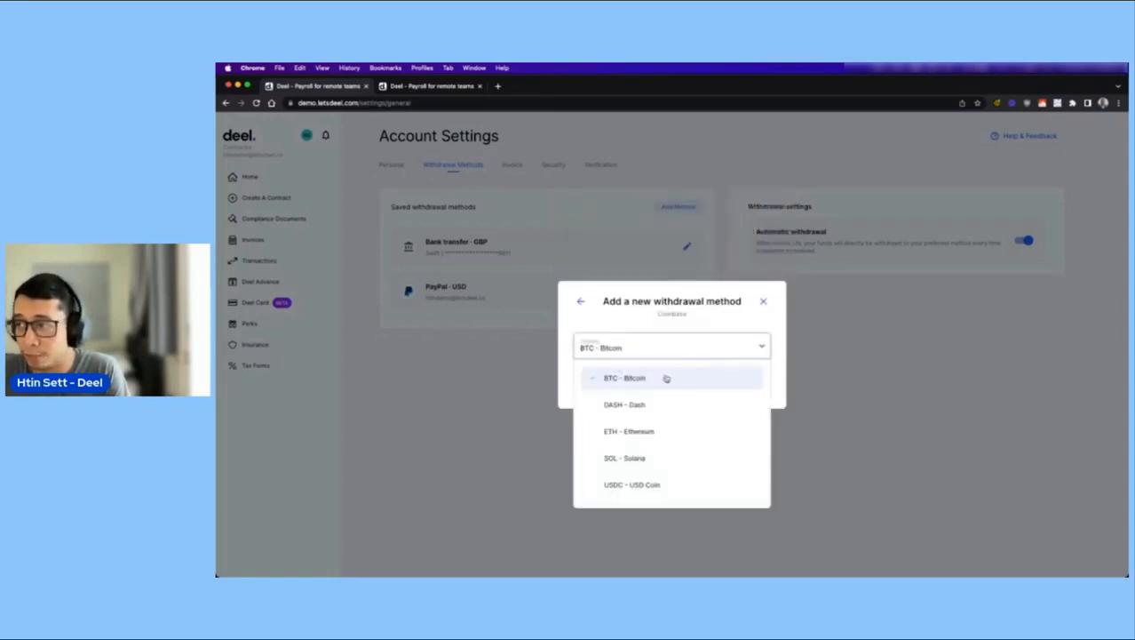
{"action": "left_click", "coordinate": [599, 353]}
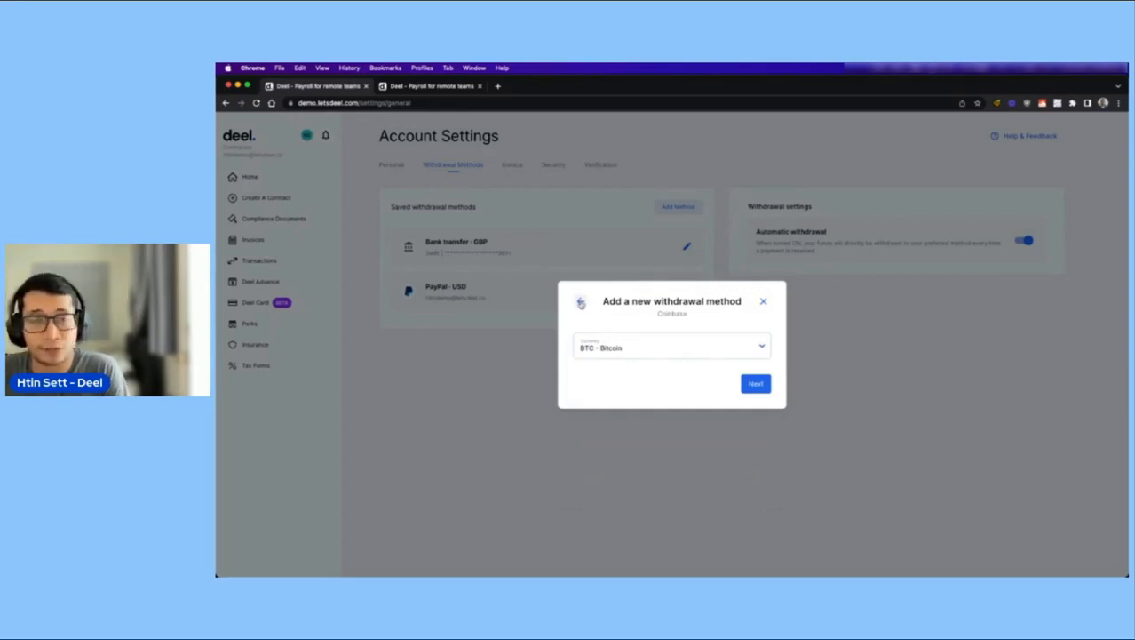
{"action": "left_click", "coordinate": [581, 303]}
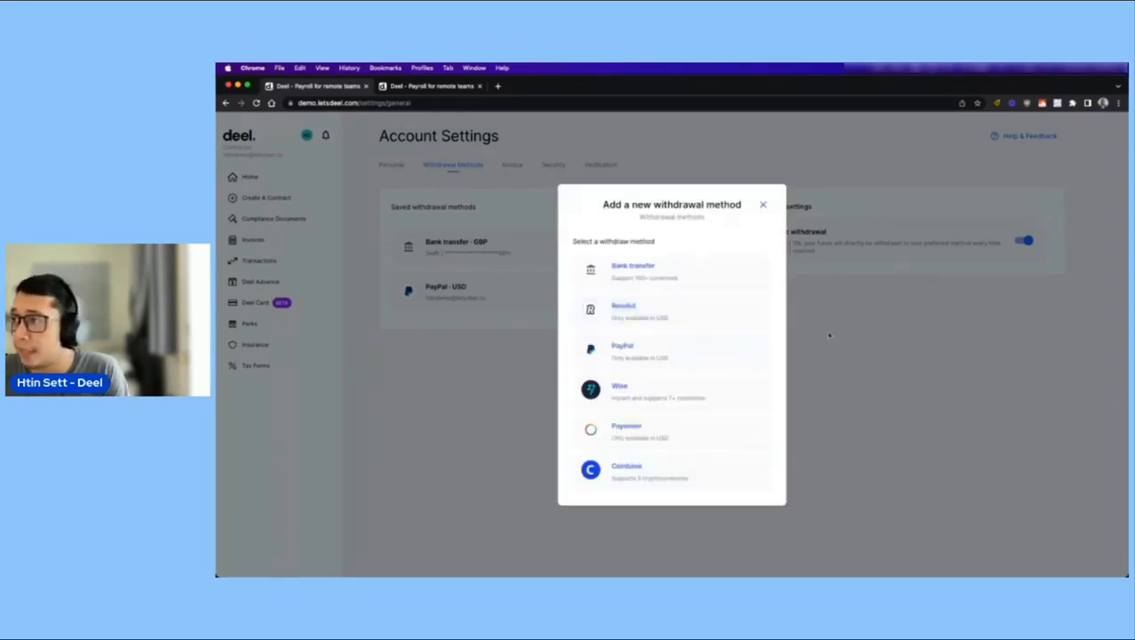
{"action": "left_click", "coordinate": [762, 204]}
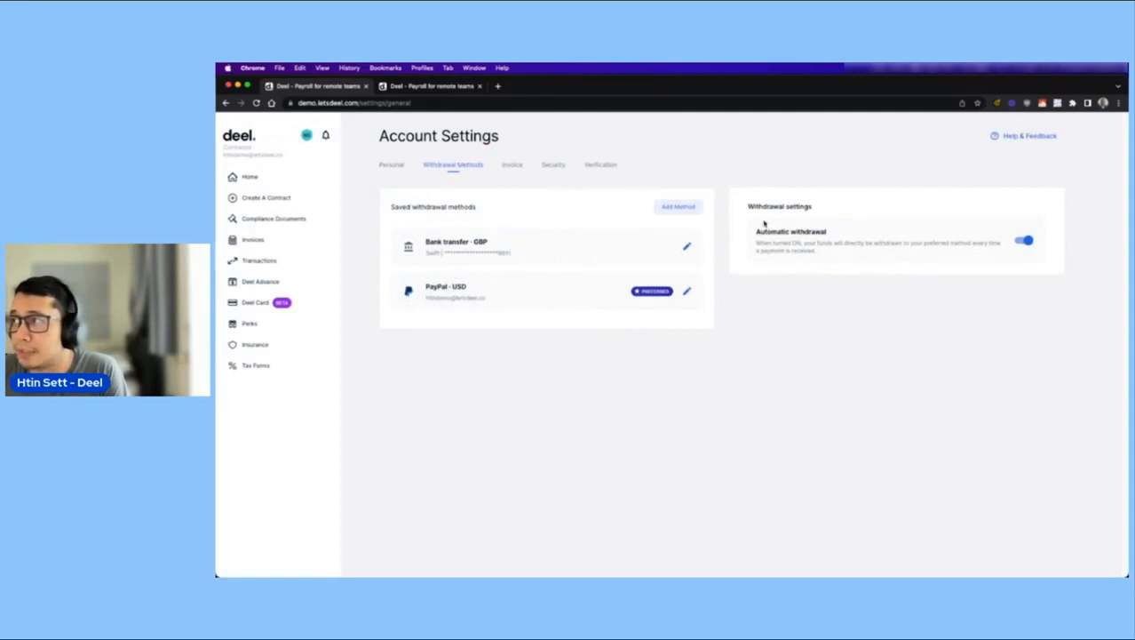
{"action": "left_click_drag", "start_coordinate": [756, 231], "coordinate": [832, 256]}
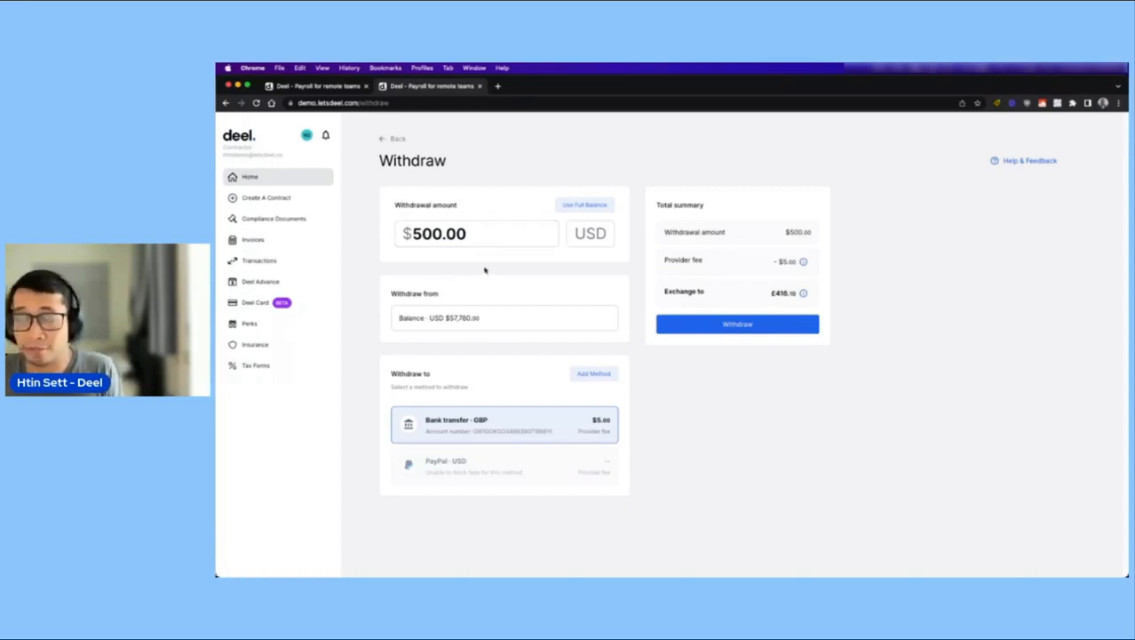
Review the withdrawal amount and the exchange rate, exchange fee and converted amount for the GBP bank transfer.
{"action": "left_click_drag", "start_coordinate": [477, 234], "coordinate": [399, 234]}
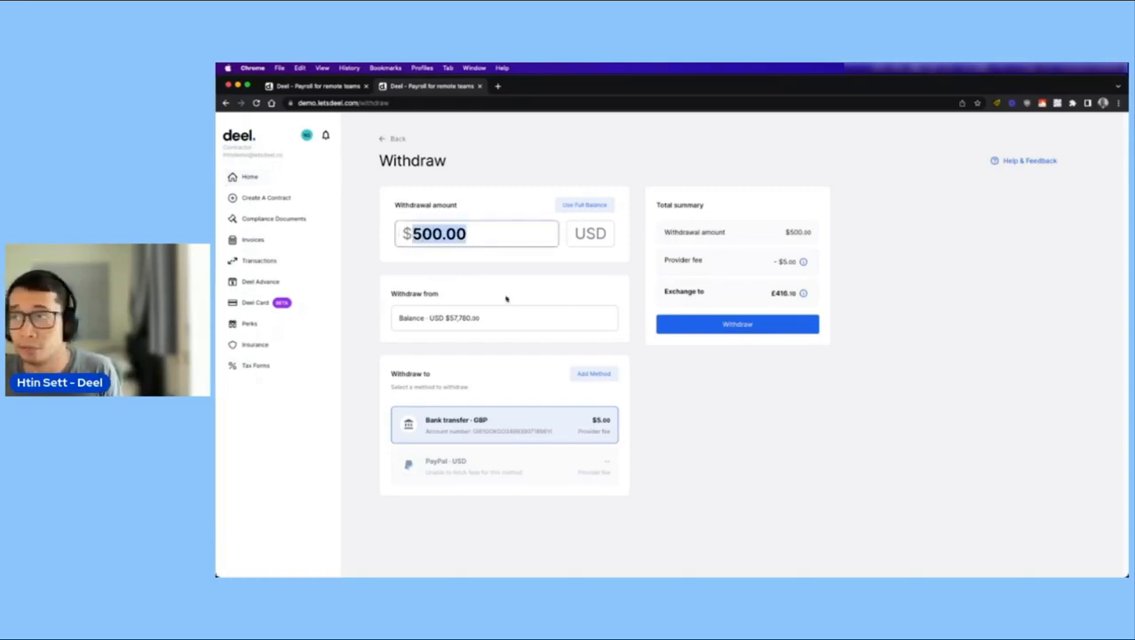
{"action": "left_click", "coordinate": [482, 234]}
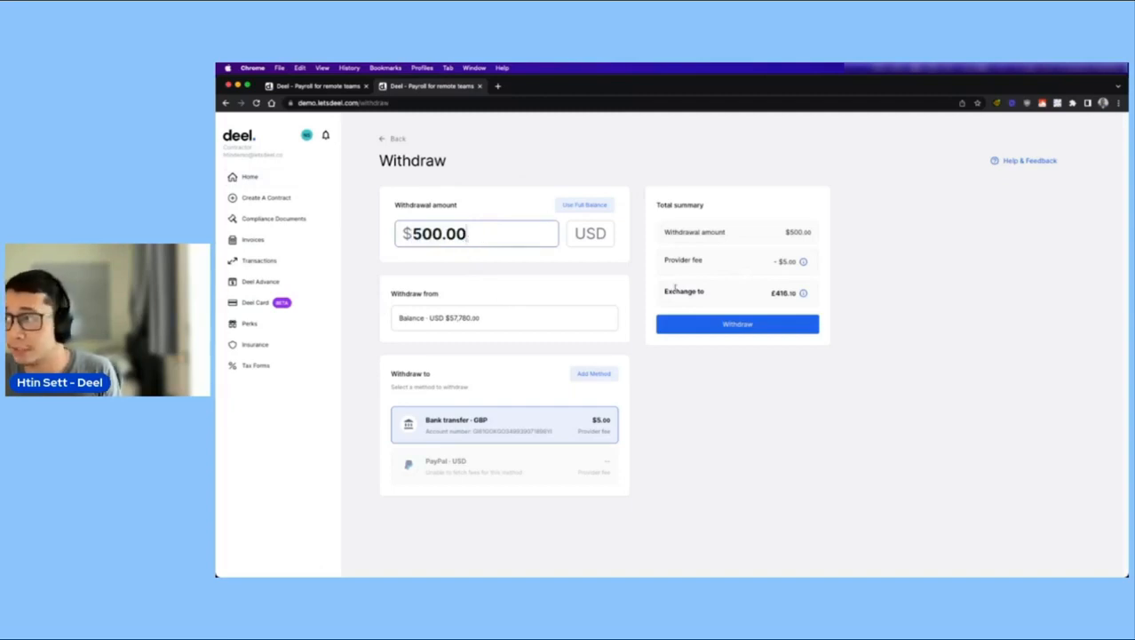
{"action": "left_click", "coordinate": [803, 294]}
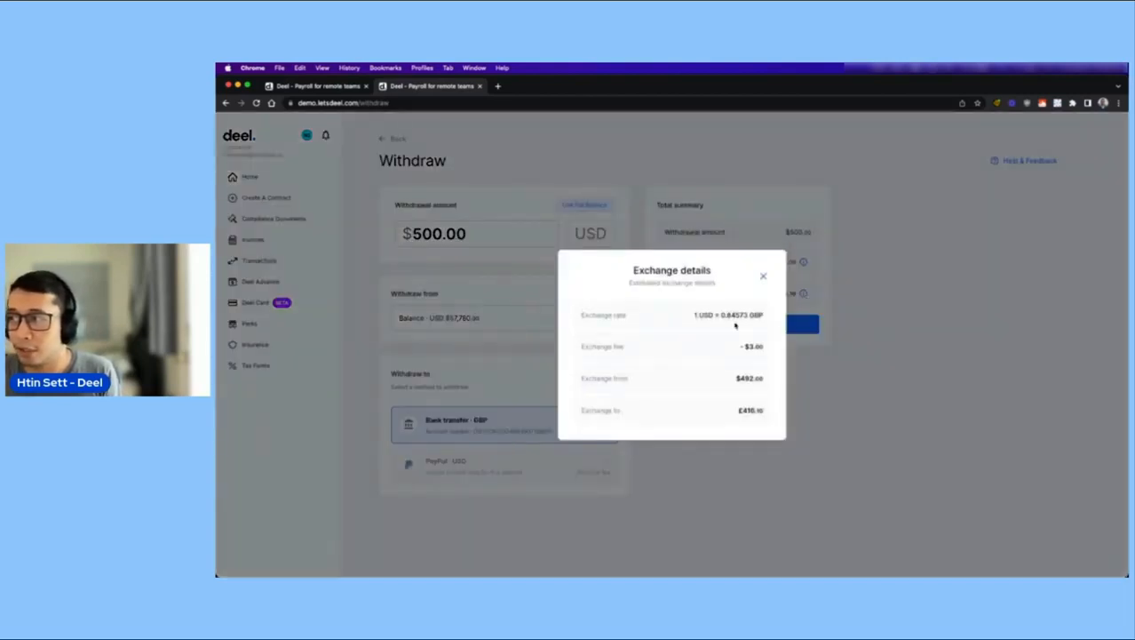
{"action": "left_click_drag", "start_coordinate": [692, 315], "coordinate": [770, 348]}
{"action": "left_click", "coordinate": [739, 347]}
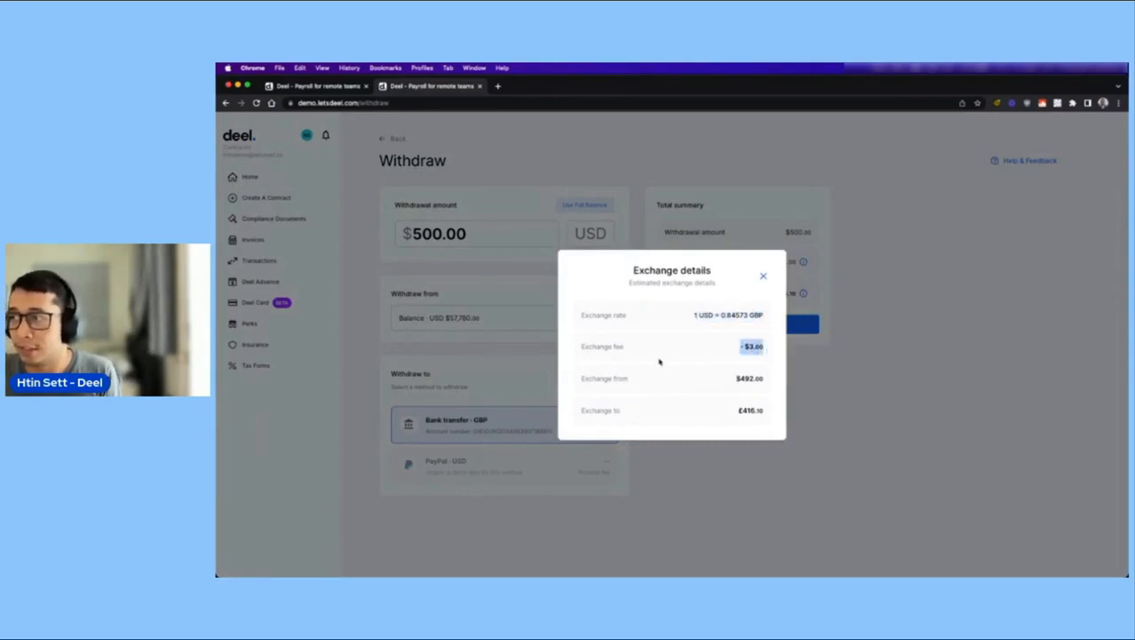
{"action": "left_click_drag", "start_coordinate": [738, 413], "coordinate": [769, 392]}
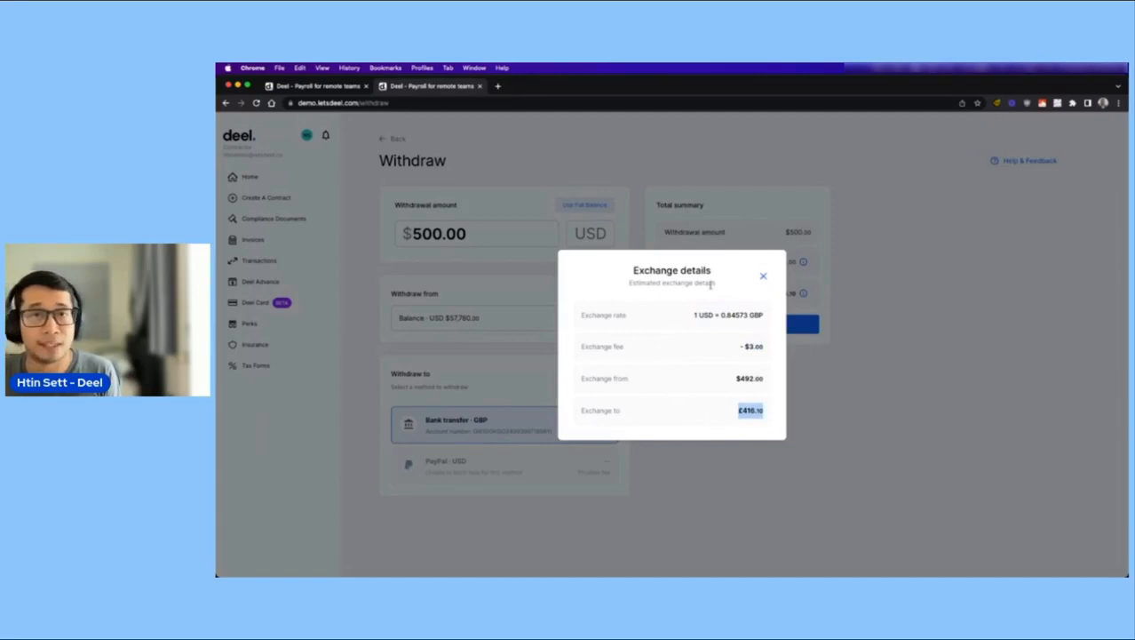
{"action": "left_click", "coordinate": [762, 277]}
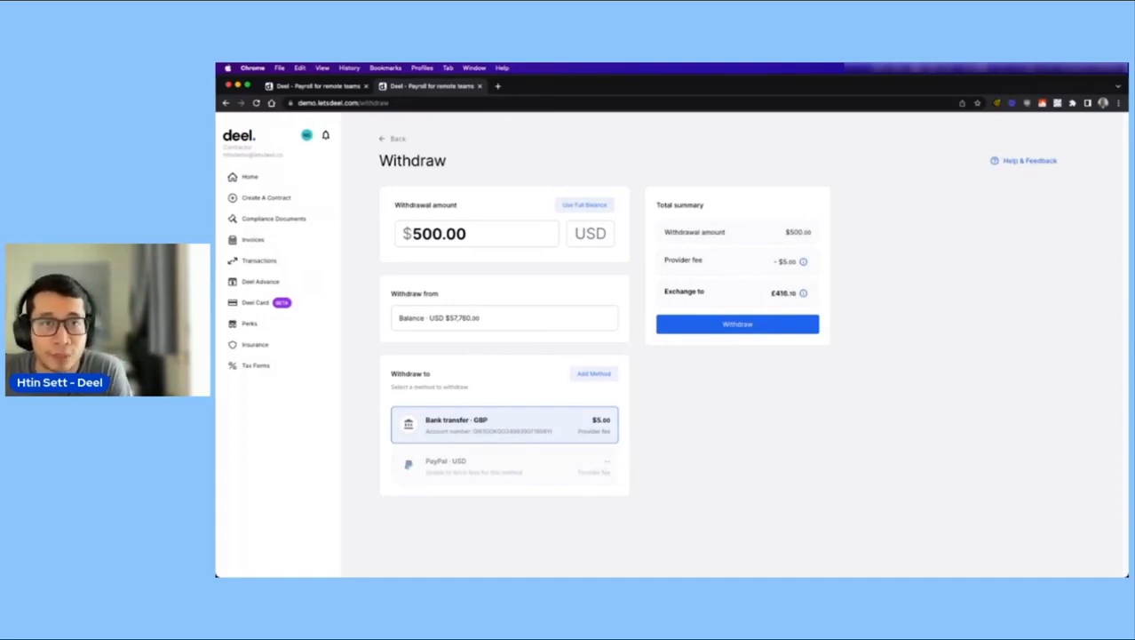
Withdraw $500.00 to the GBP bank transfer, reviewing the estimated arrival dates before confirming the withdrawal.
{"action": "left_click", "coordinate": [737, 324]}
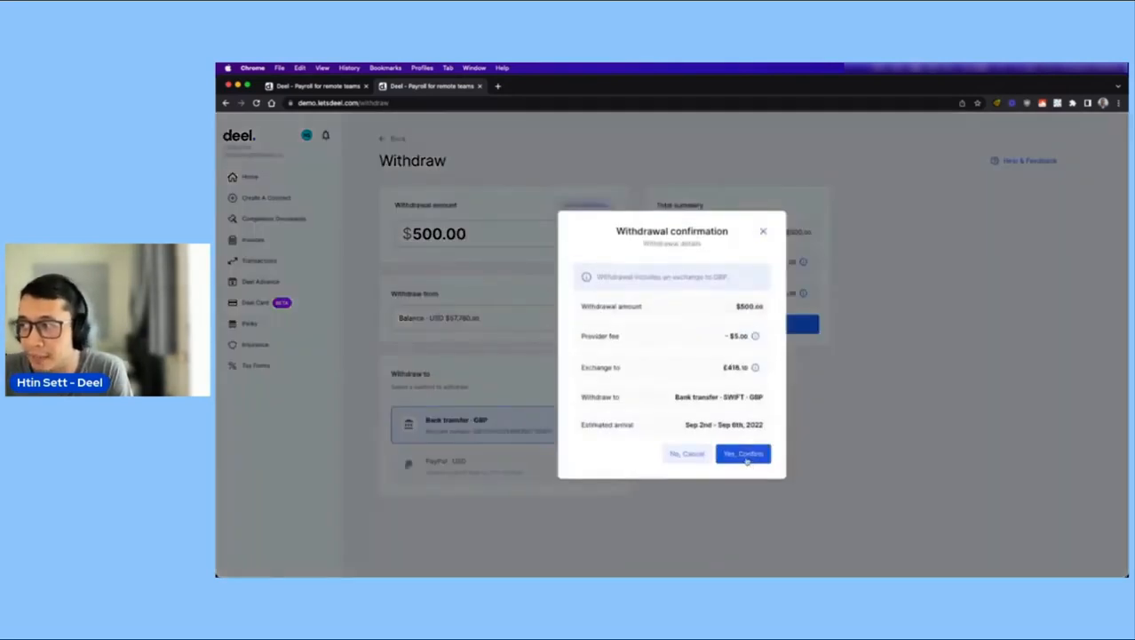
{"action": "left_click_drag", "start_coordinate": [686, 425], "coordinate": [772, 430]}
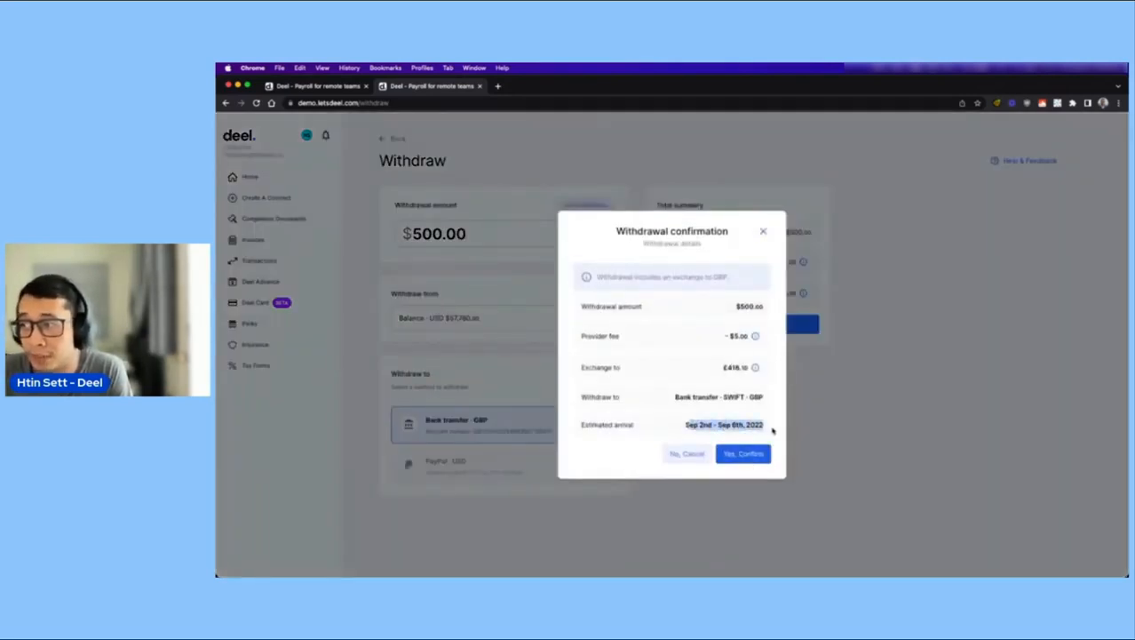
{"action": "left_click", "coordinate": [702, 432]}
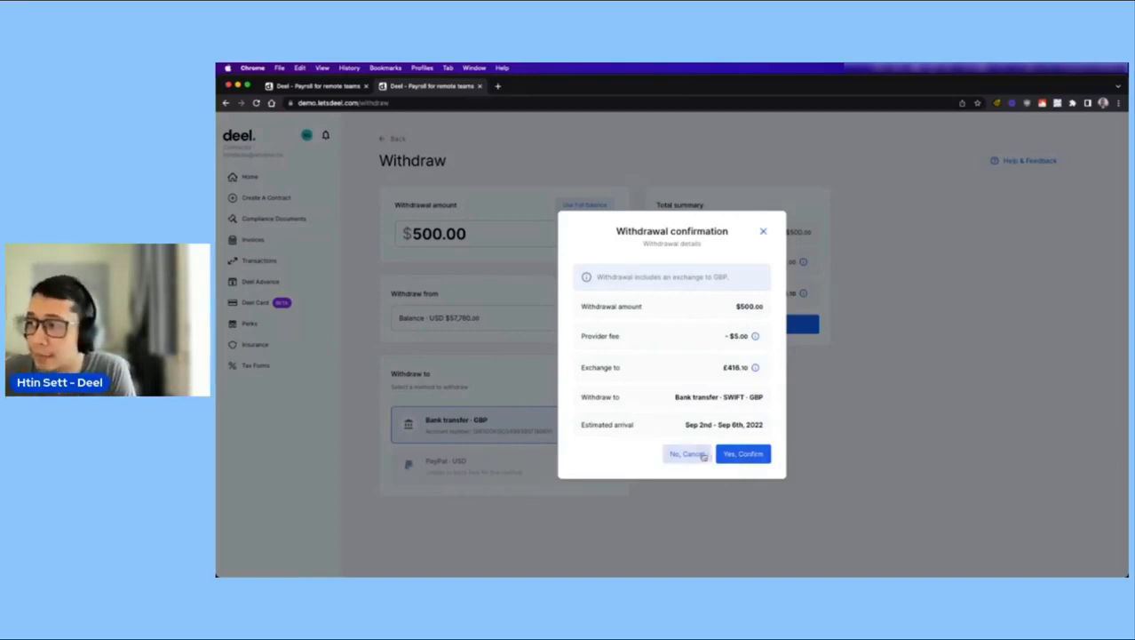
{"action": "left_click", "coordinate": [743, 454]}
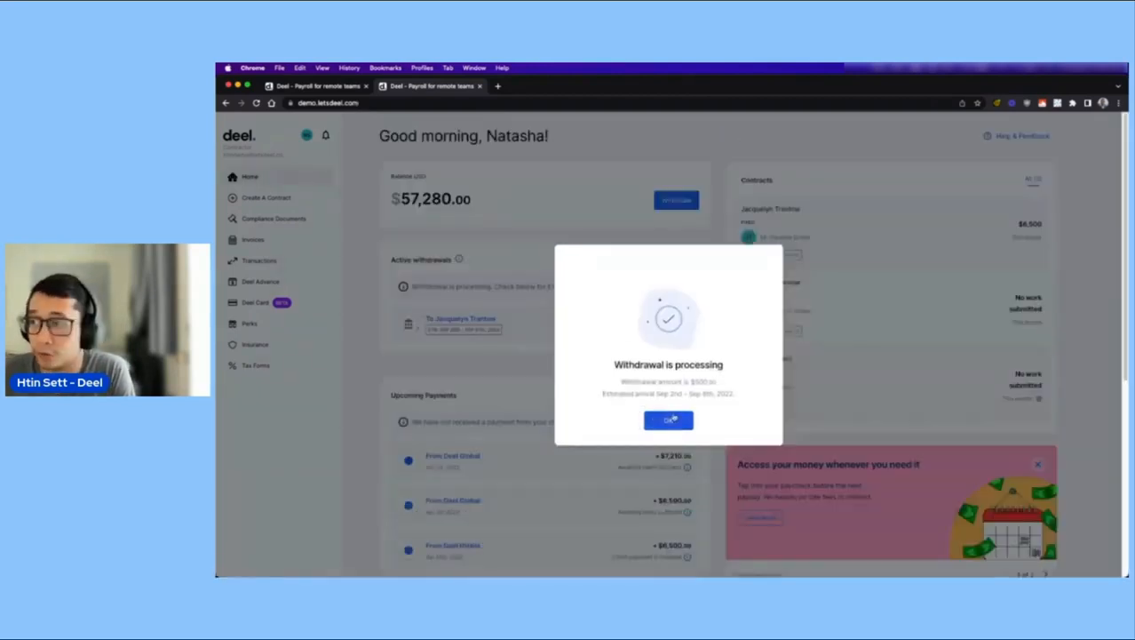
{"action": "left_click", "coordinate": [671, 420]}
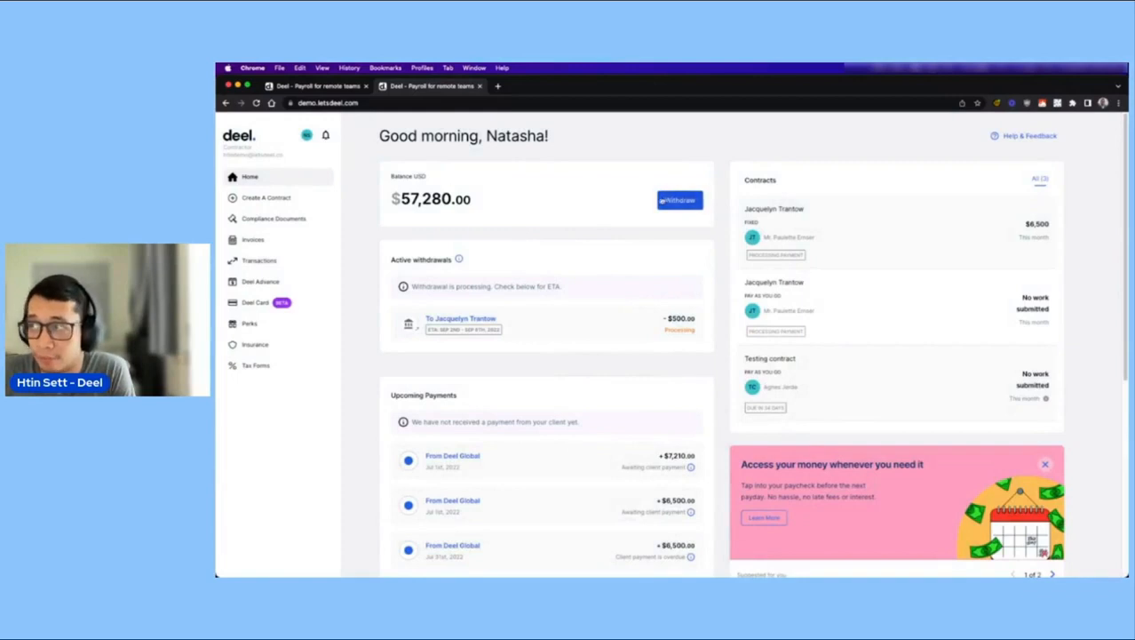